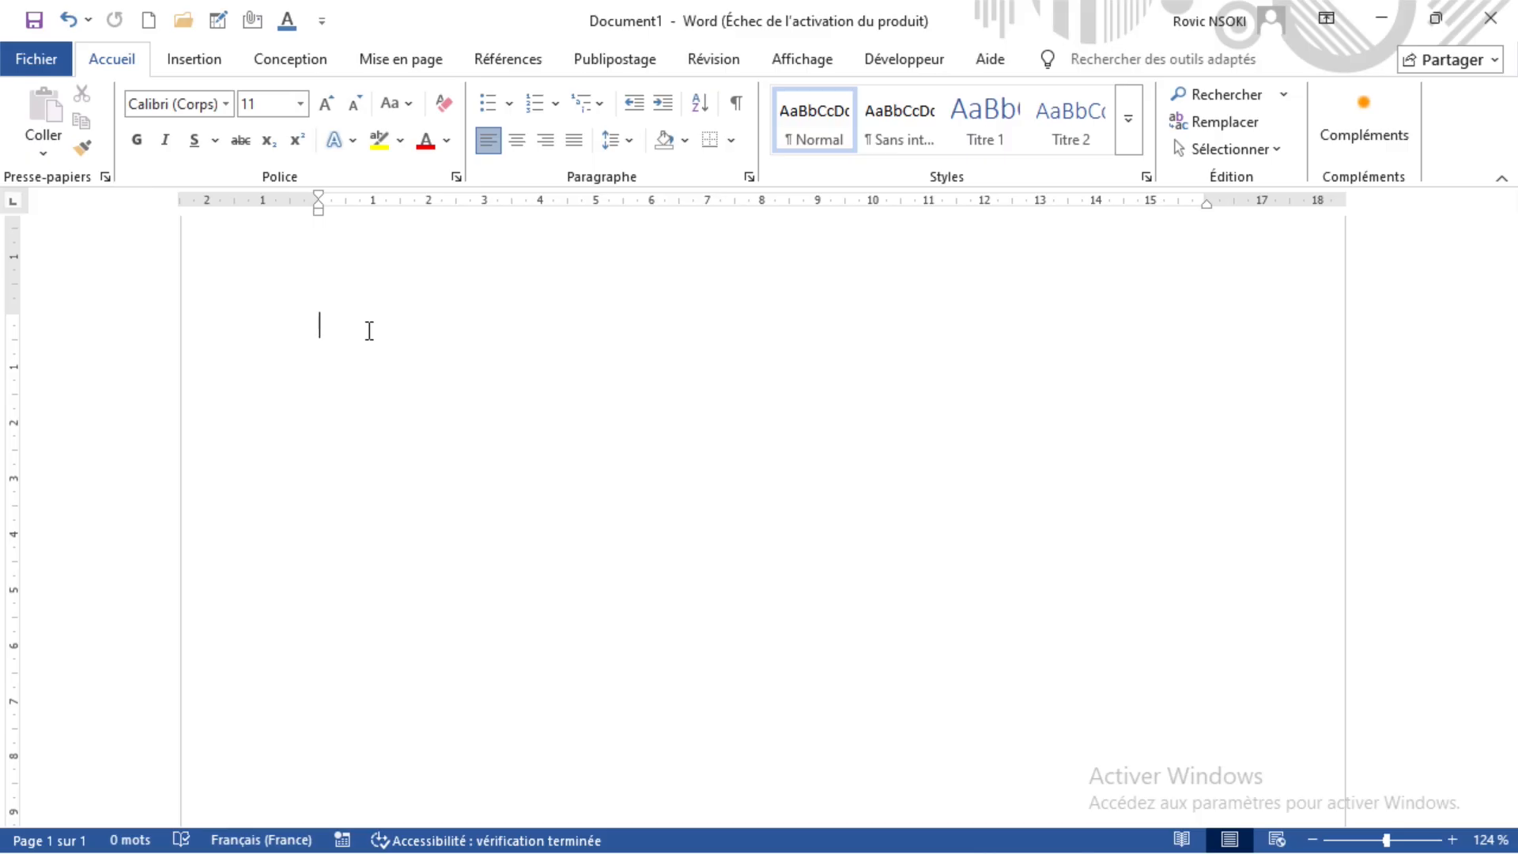
- Write the word "formations" in lowercase on the blank page and erase letters from its end and middle until the page is empty
type("formation")
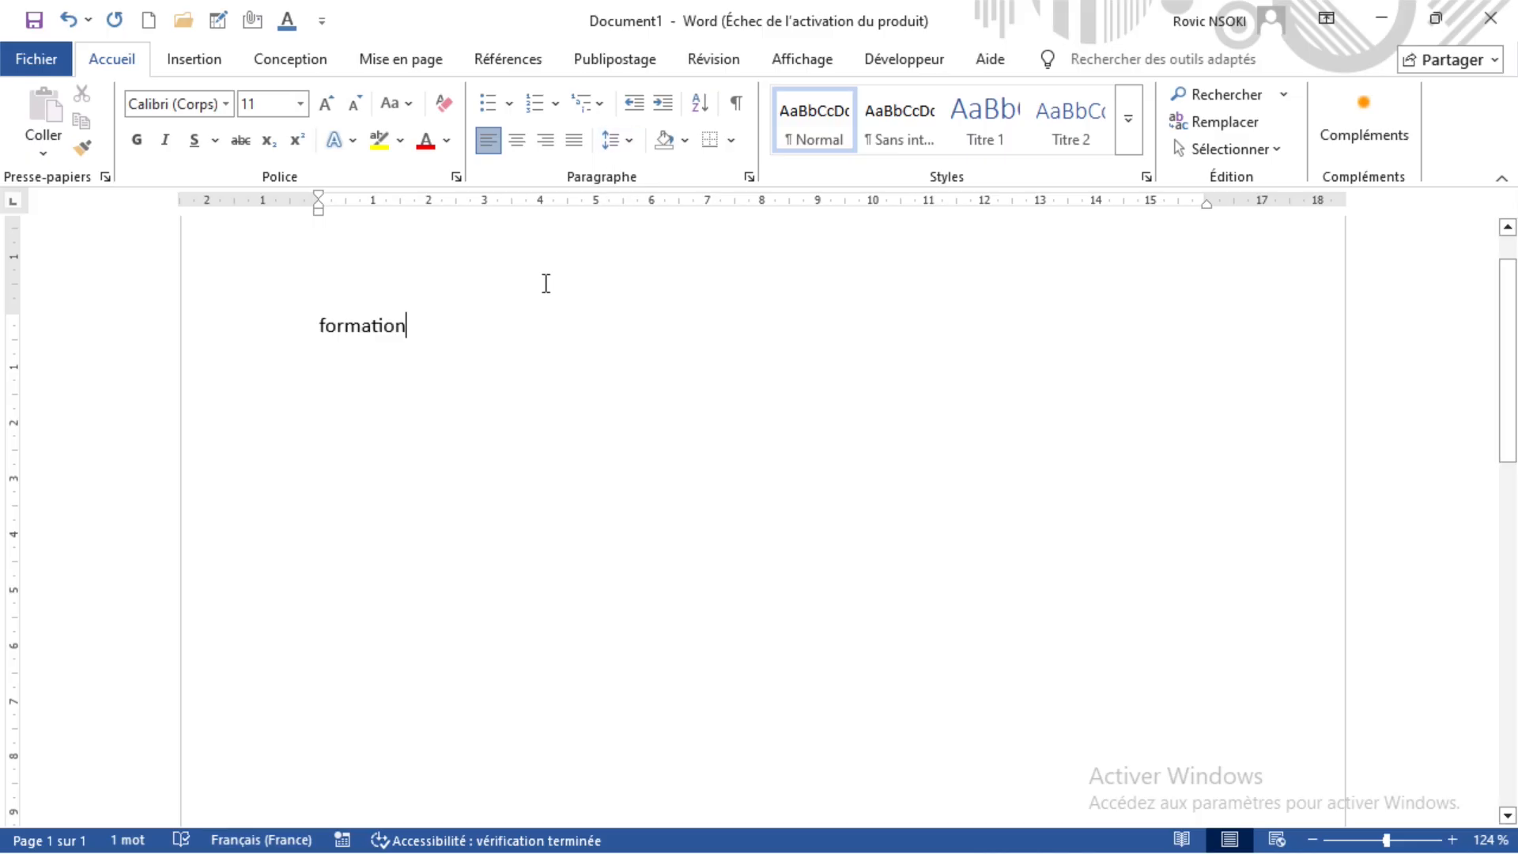
type("s")
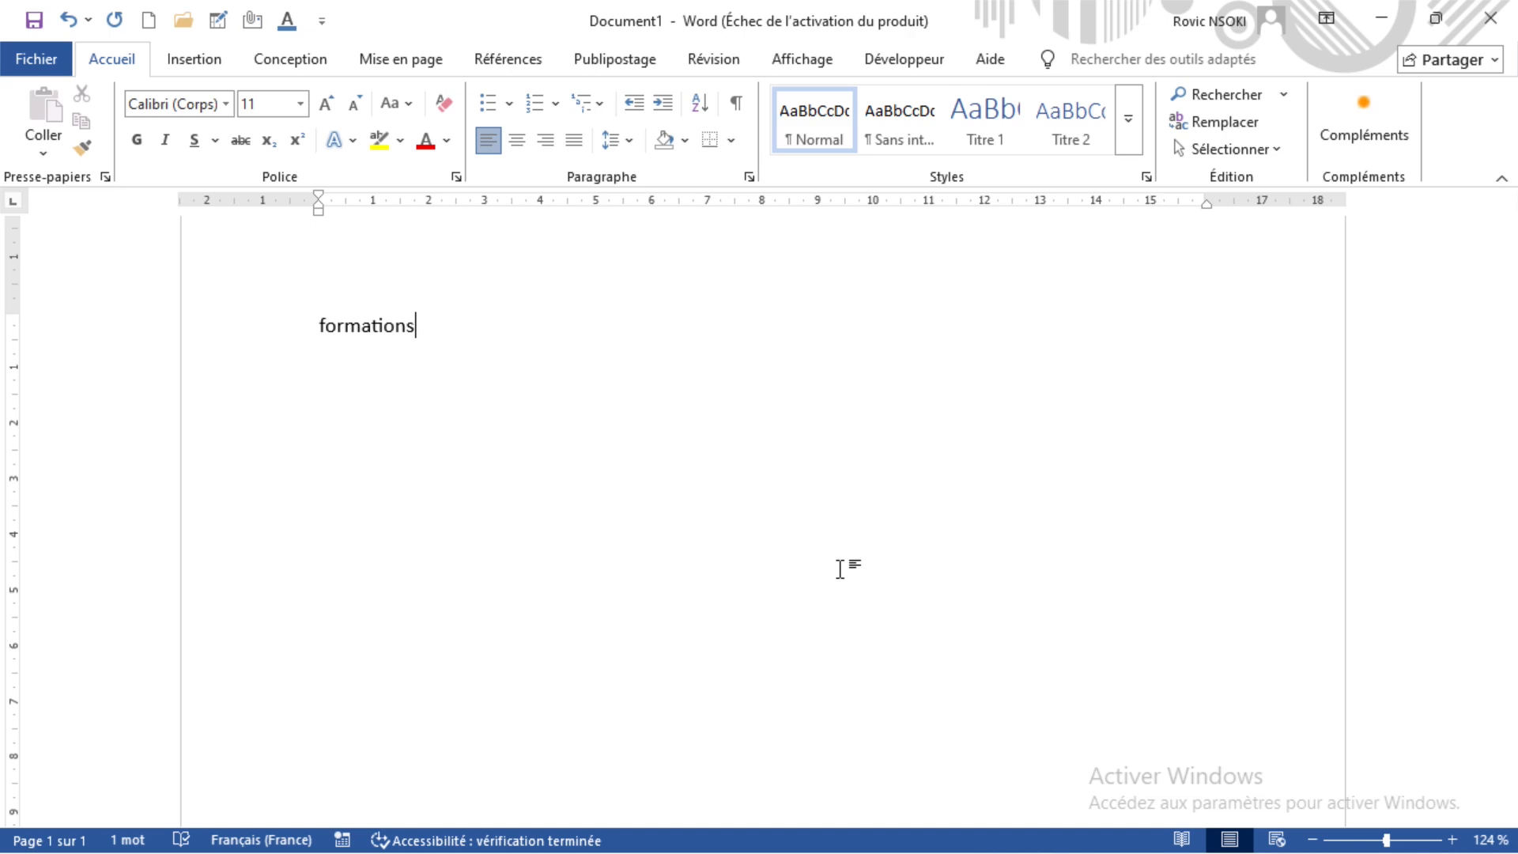
key("BackSpace")
key("Left")
key("Left")
key("Left")
key("Left")
key("BackSpace")
key("Delete")
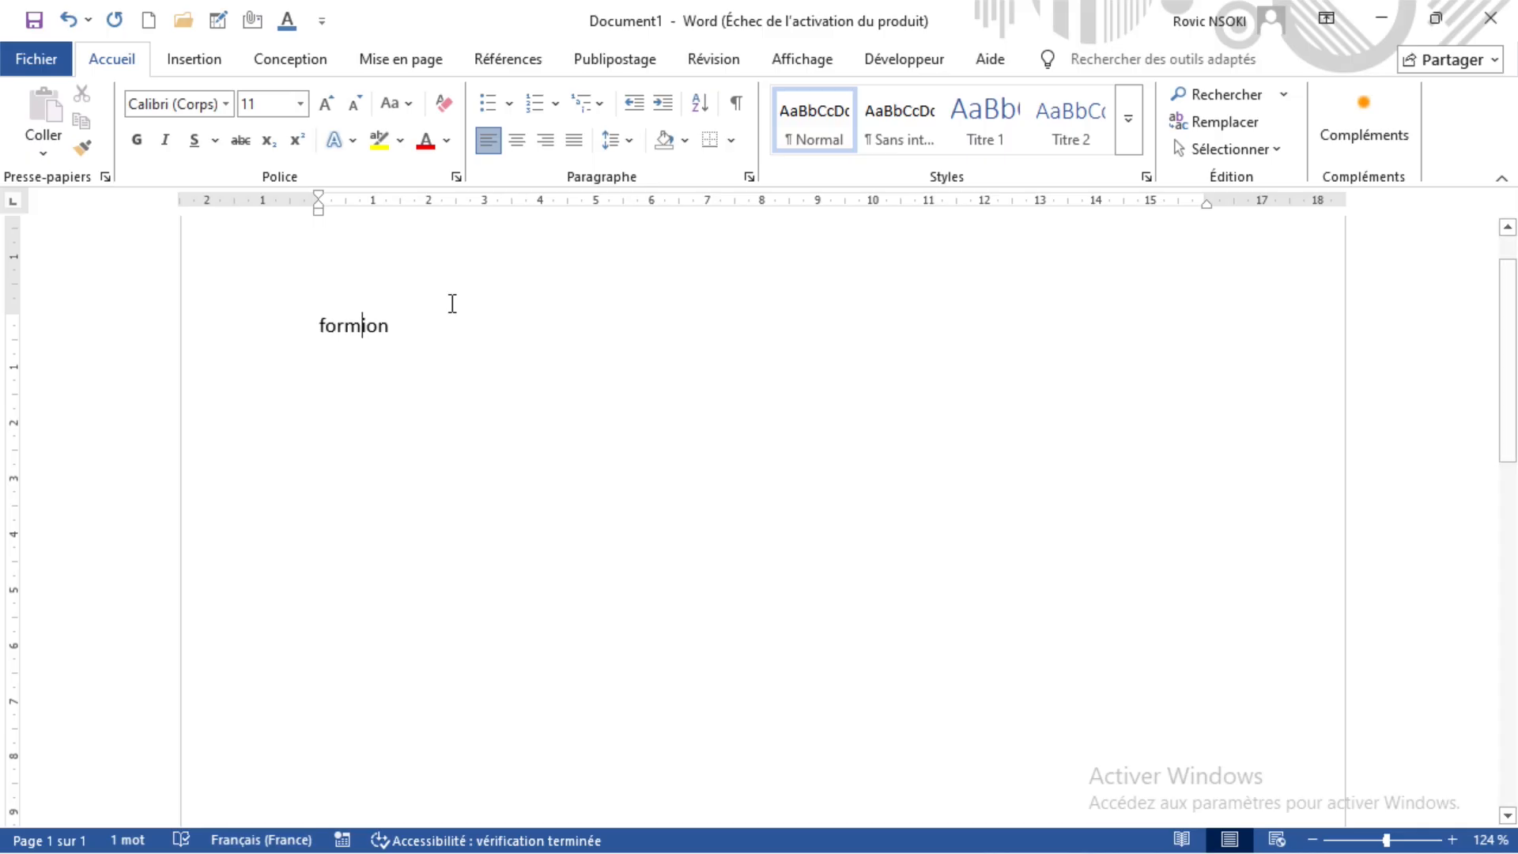
key("BackSpace")
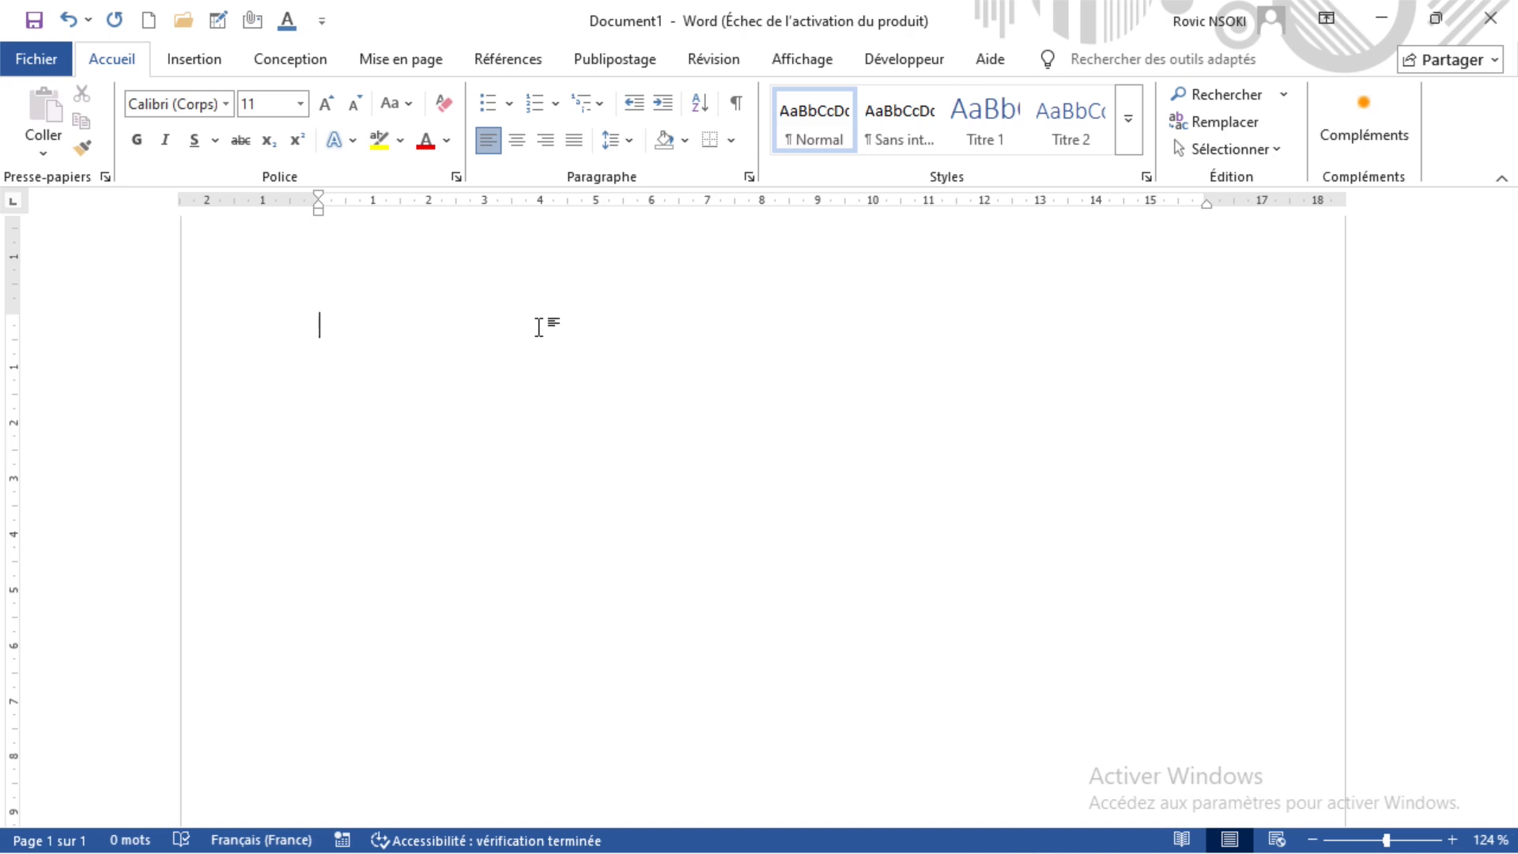
- Write "formation" in lowercase on the empty page and erase it letter by letter
type("formation")
key("BackSpace")
key("BackSpace")
key("BackSpace")
key("BackSpace")
key("BackSpace")
key("BackSpace")
key("BackSpace")
key("BackSpace")
key("BackSpace")
key("BackSpace")
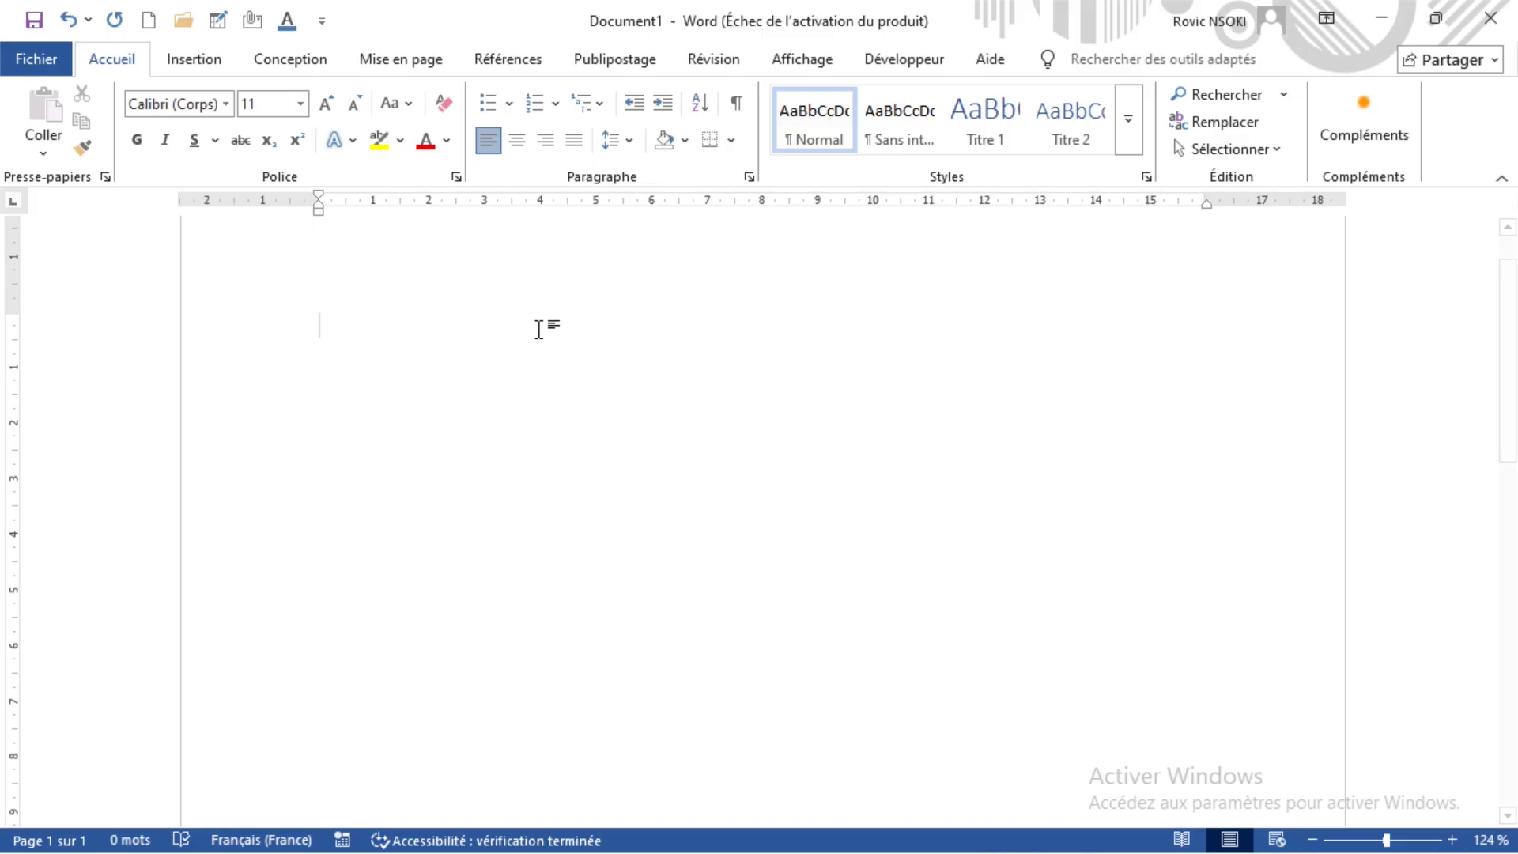
- Write "FORMATION" entirely in capitals on the empty page and erase it letter by letter
type("FOR")
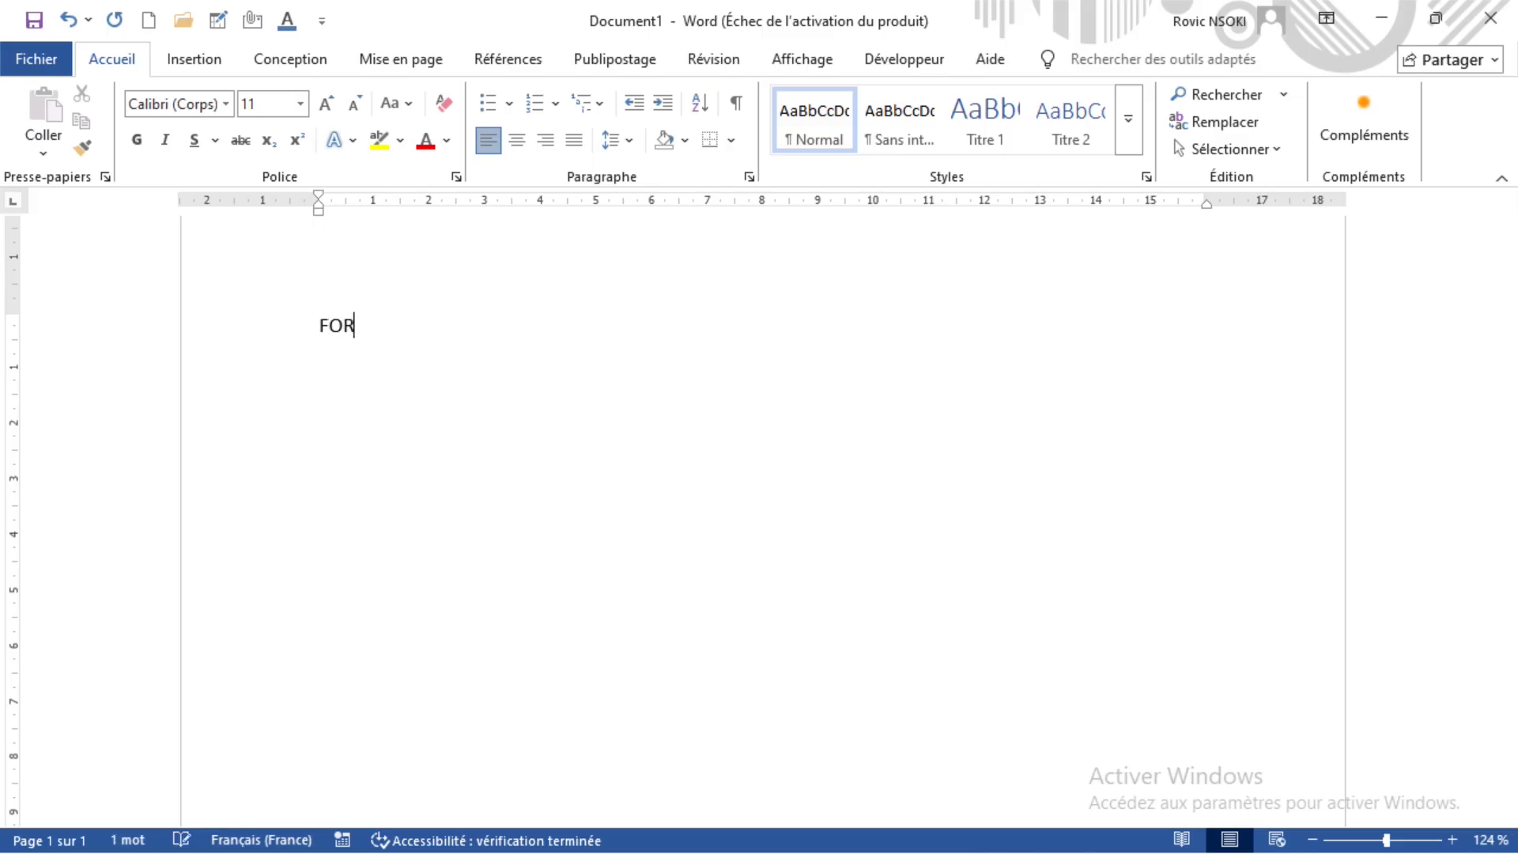
type("MATION")
key("BackSpace")
key("BackSpace")
key("BackSpace")
key("BackSpace")
key("BackSpace")
key("BackSpace")
key("BackSpace")
key("BackSpace")
key("BackSpace")
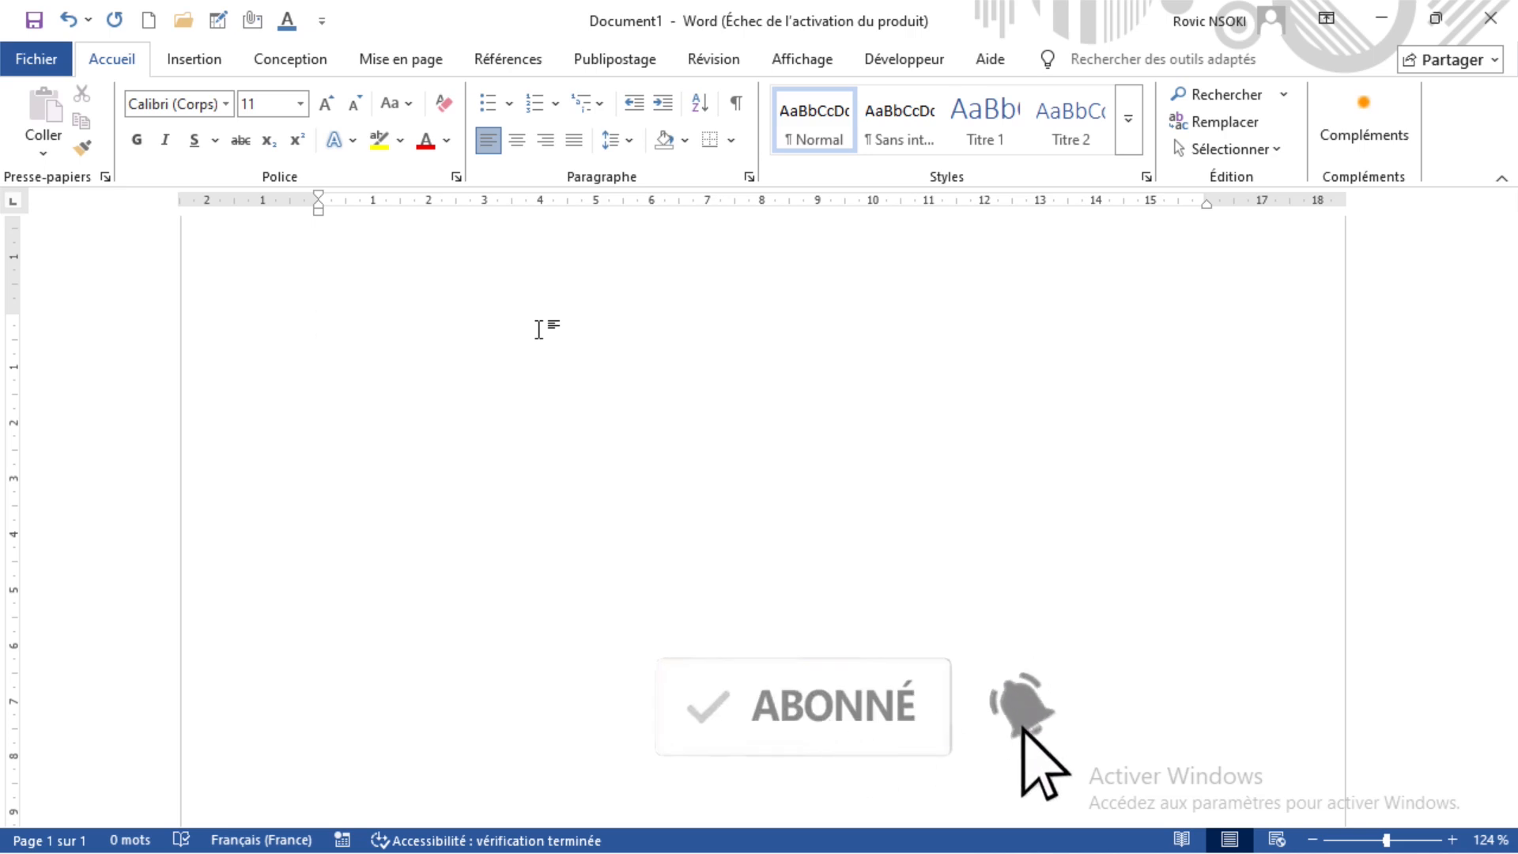
- Write "formation" in lowercase and delete the whole word at once
type("for")
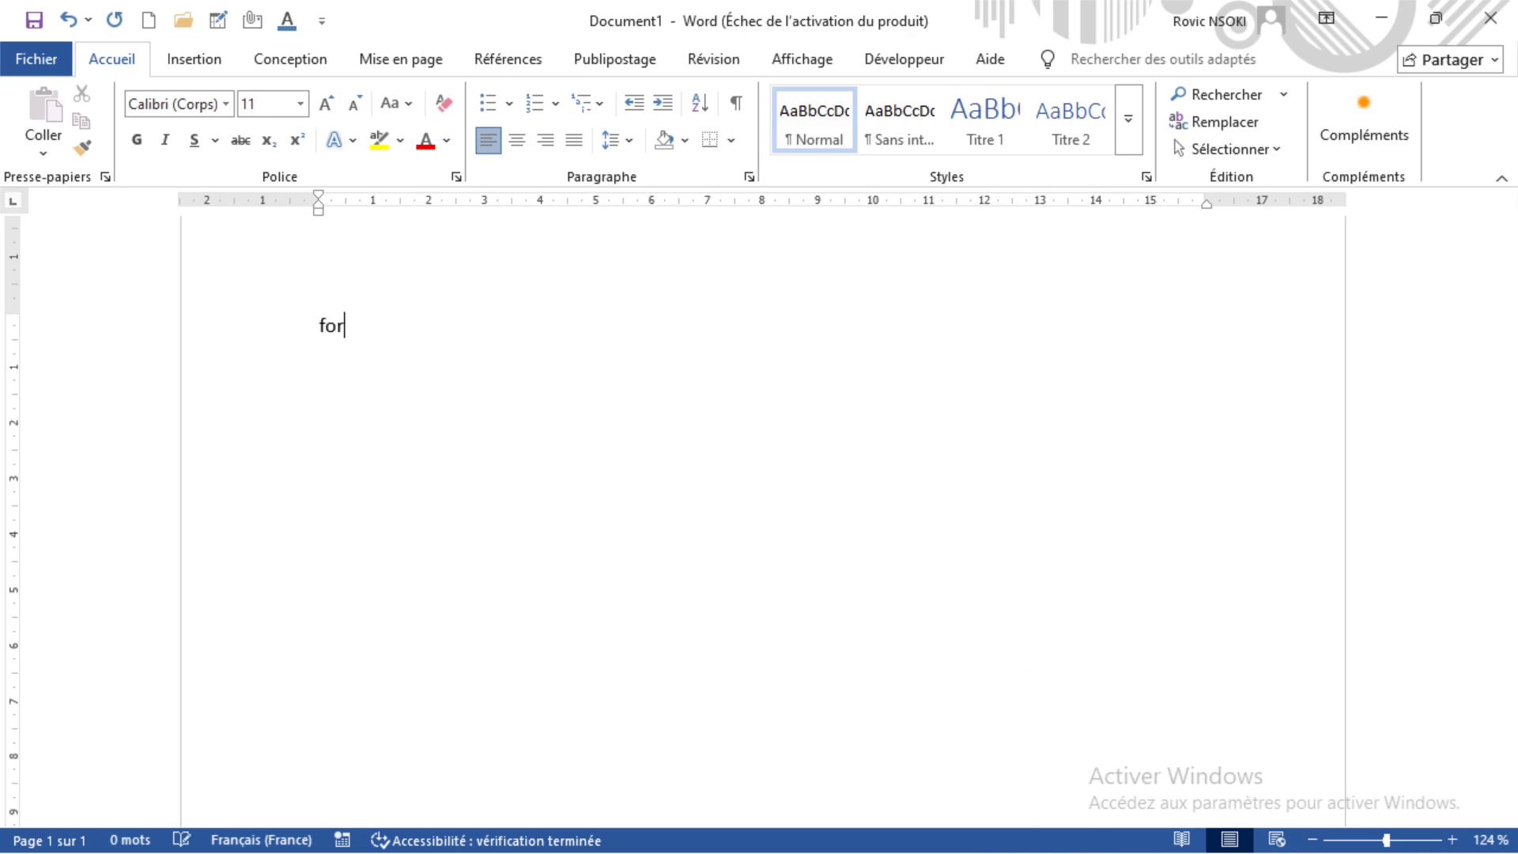
type("mation")
key("ctrl+BackSpace")
- Write "formation" in lowercase once more and remove all its letters one at a time
type("formation")
key("BackSpace")
key("BackSpace")
key("BackSpace")
key("BackSpace")
key("BackSpace")
key("BackSpace")
key("BackSpace")
key("BackSpace")
key("BackSpace")
- Write "FORMATION" in capitals, try a lowercase and a capital S at its end, and clear the text
type("FORMATION")
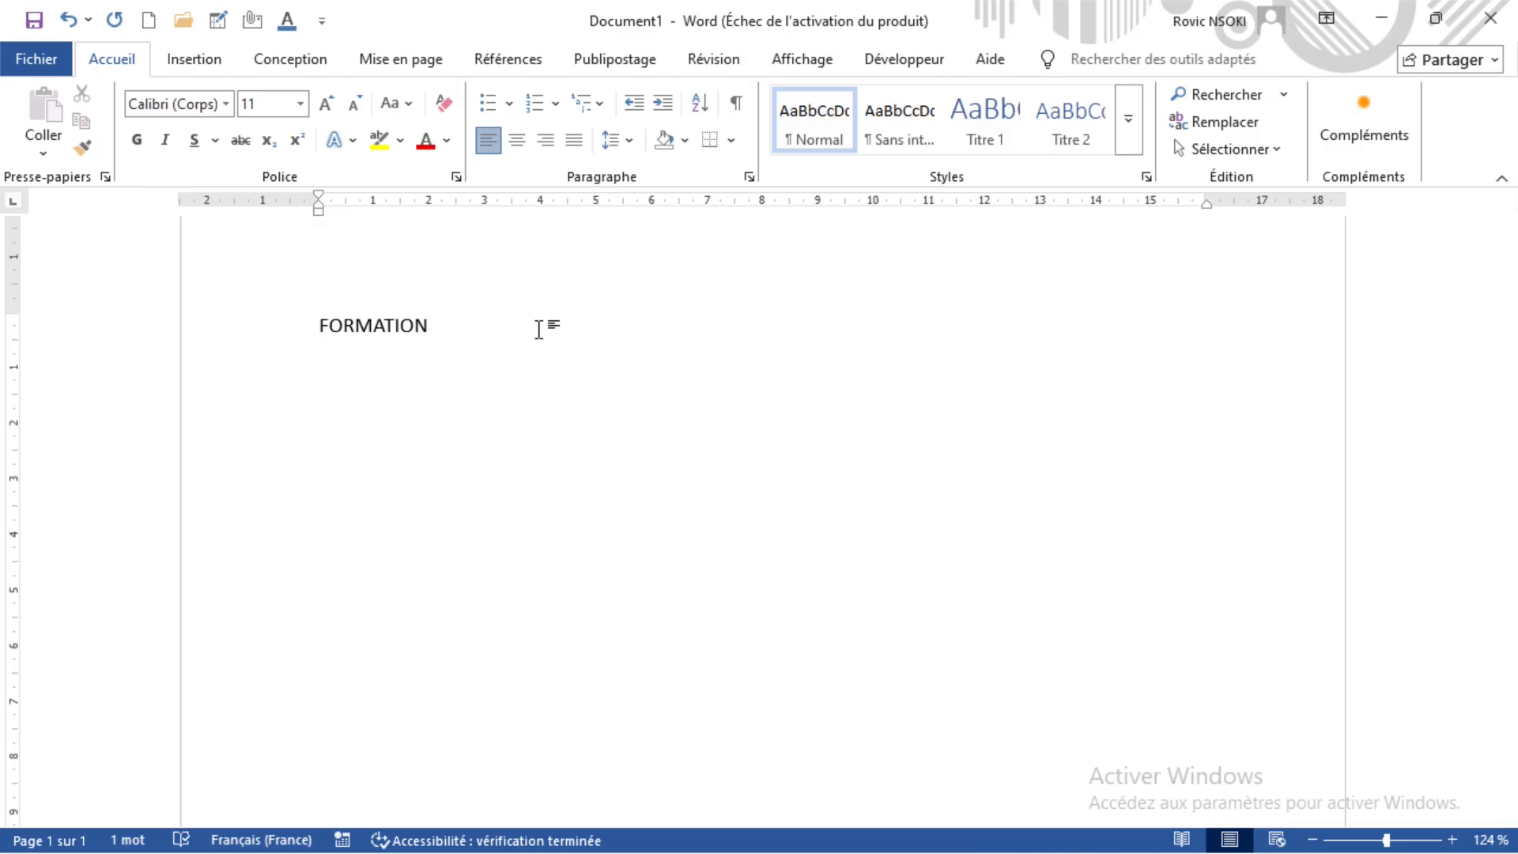
type("s")
key("BackSpace")
type("S")
key("BackSpace")
key("ctrl+z")
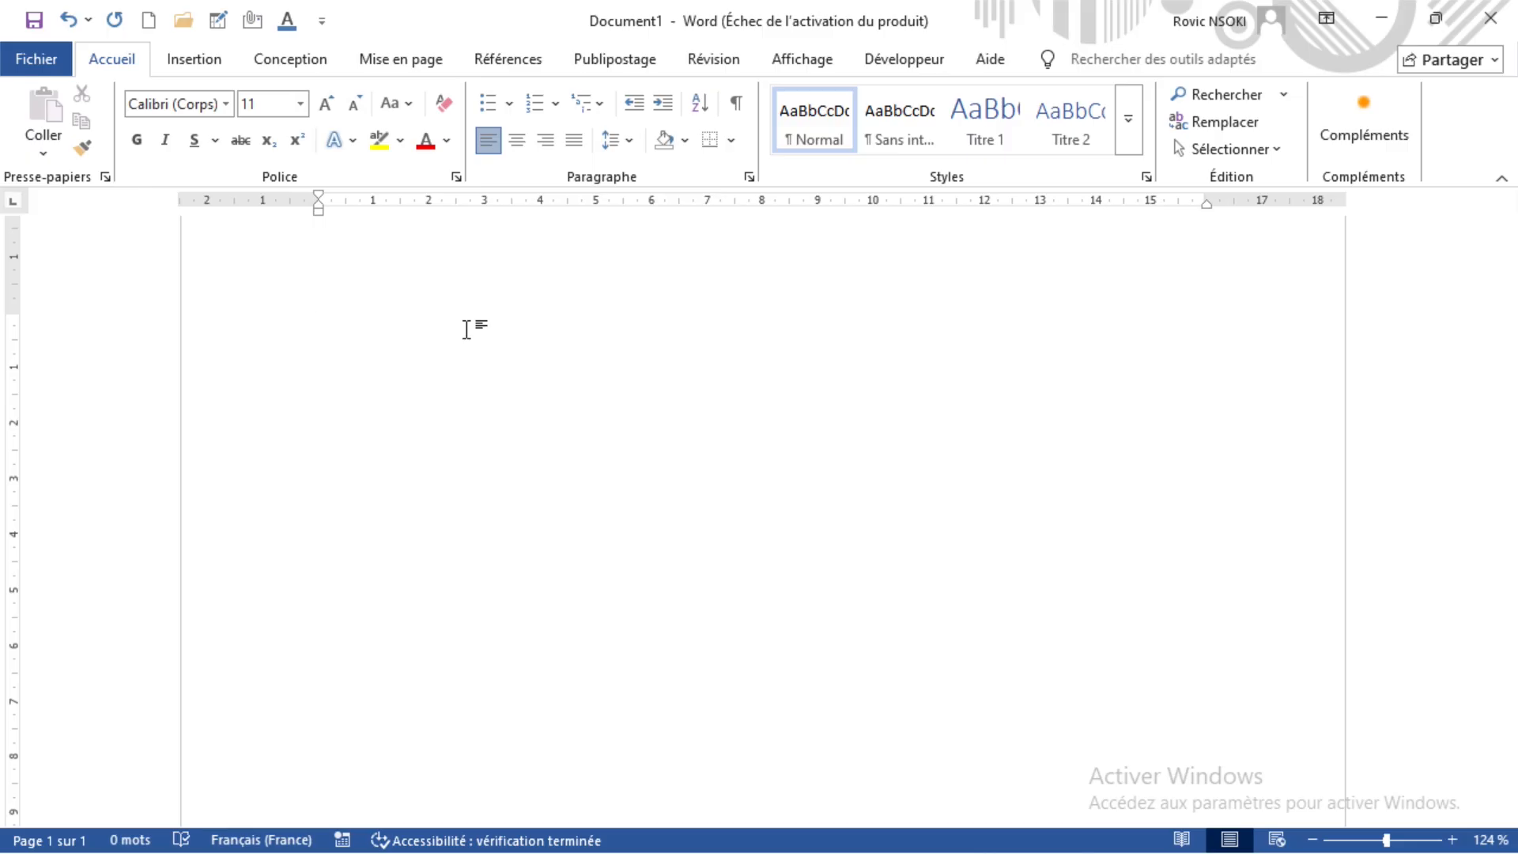
- Write the word "Formation" with only its first letter capitalized on the empty page
type("Formation")
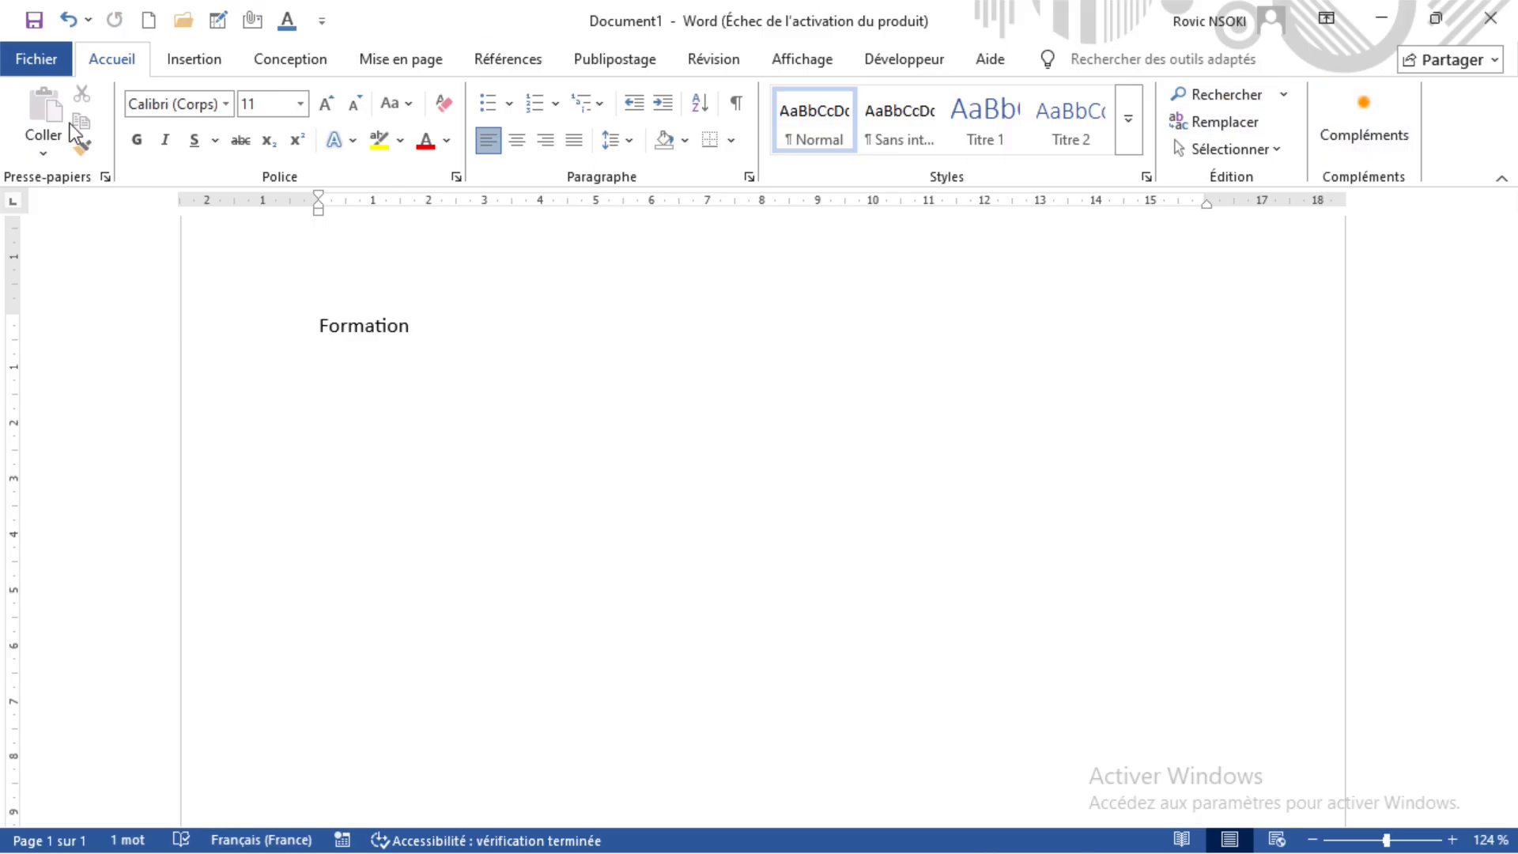
left_click(63, 60)
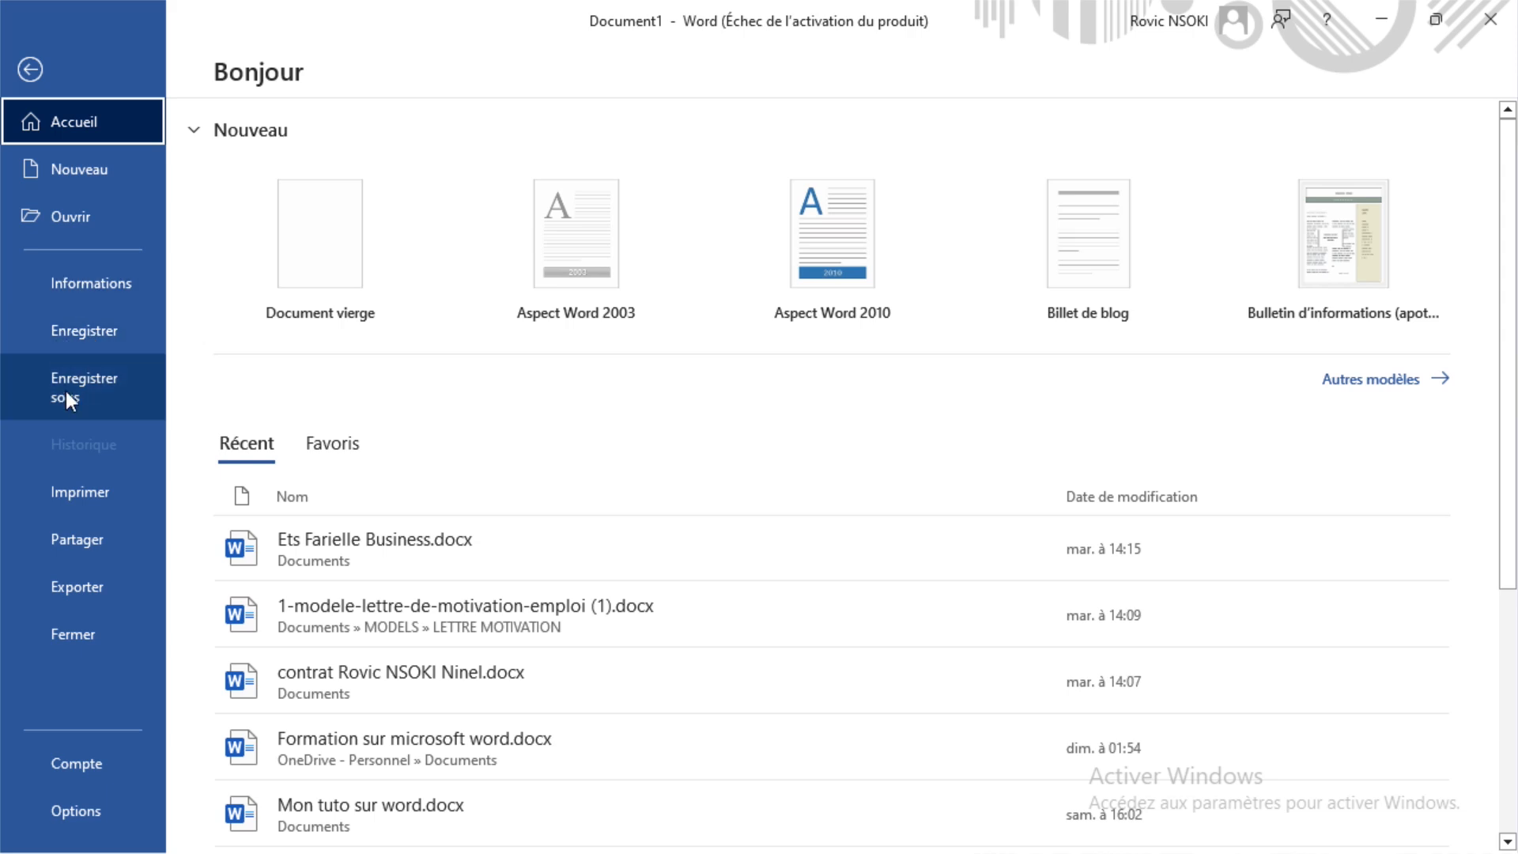
left_click(35, 64)
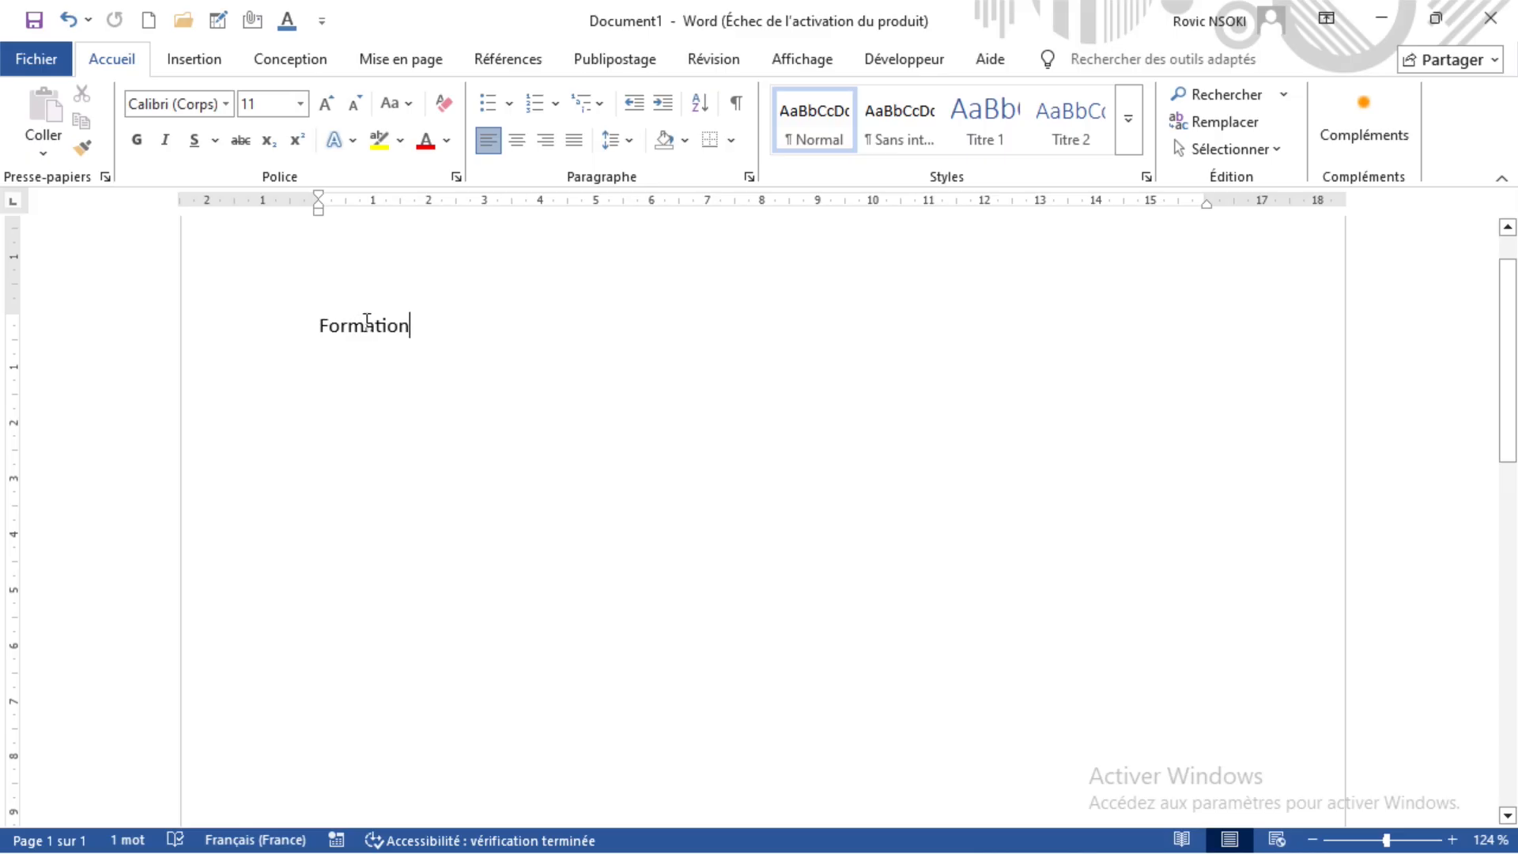
- Save the document on this PC in the Bureau folder as Formation.docx, of type Document Word (*.docx)
left_click(62, 68)
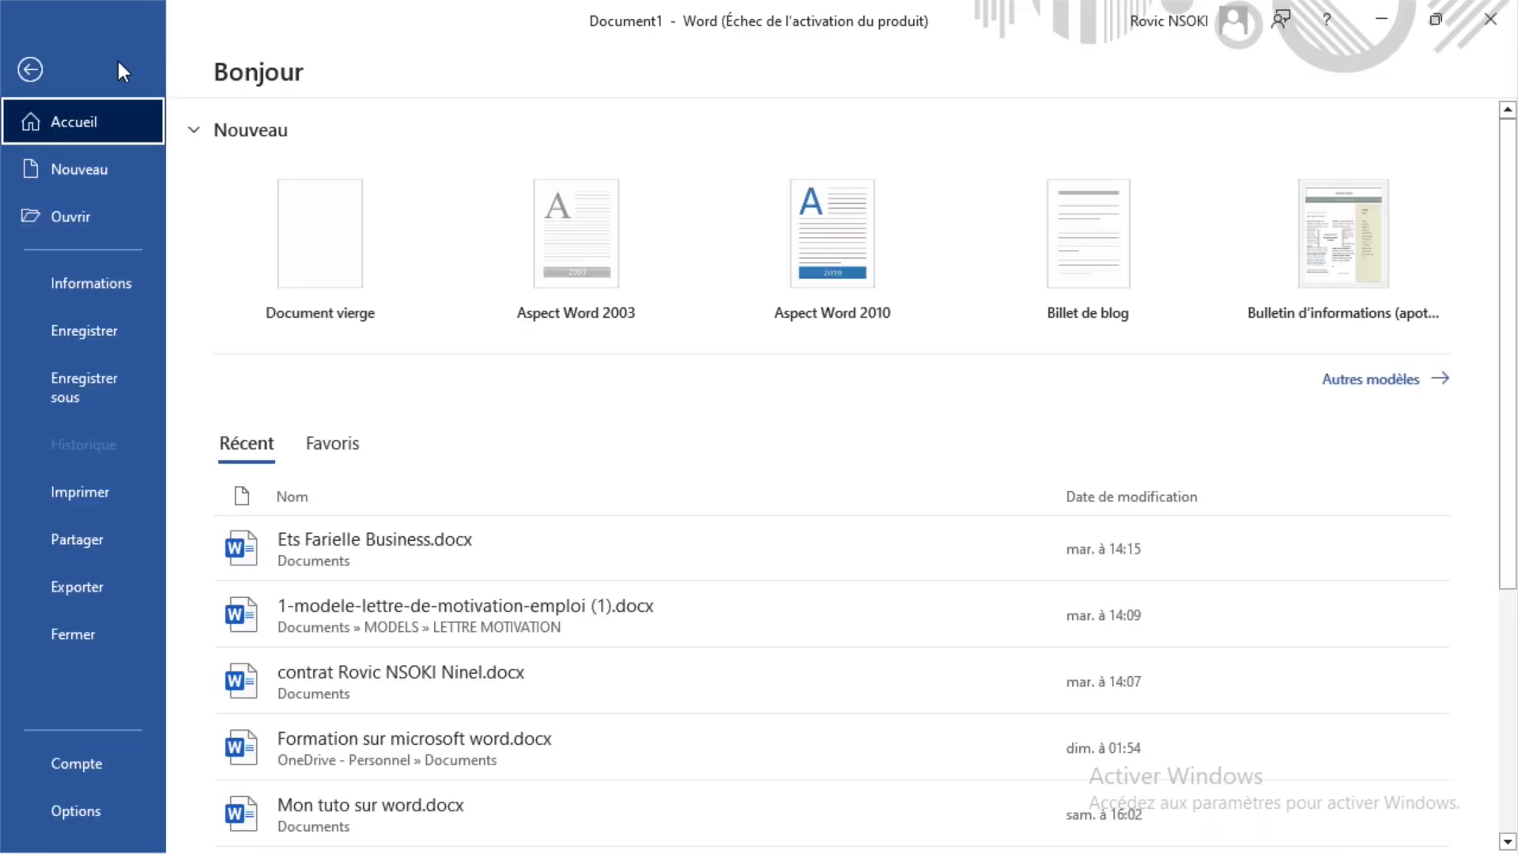
left_click(101, 327)
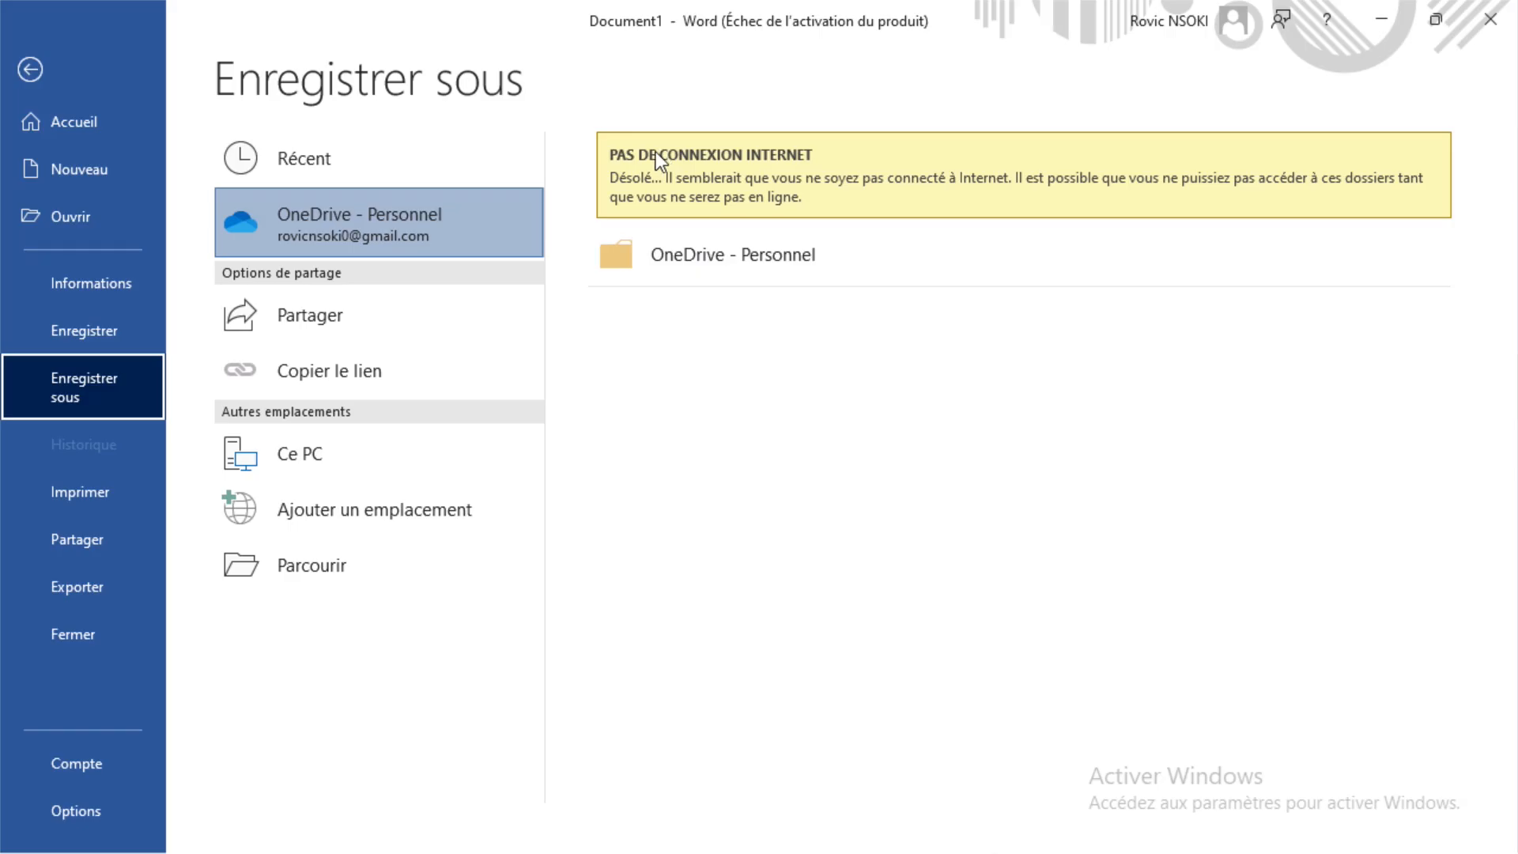
left_click(335, 467)
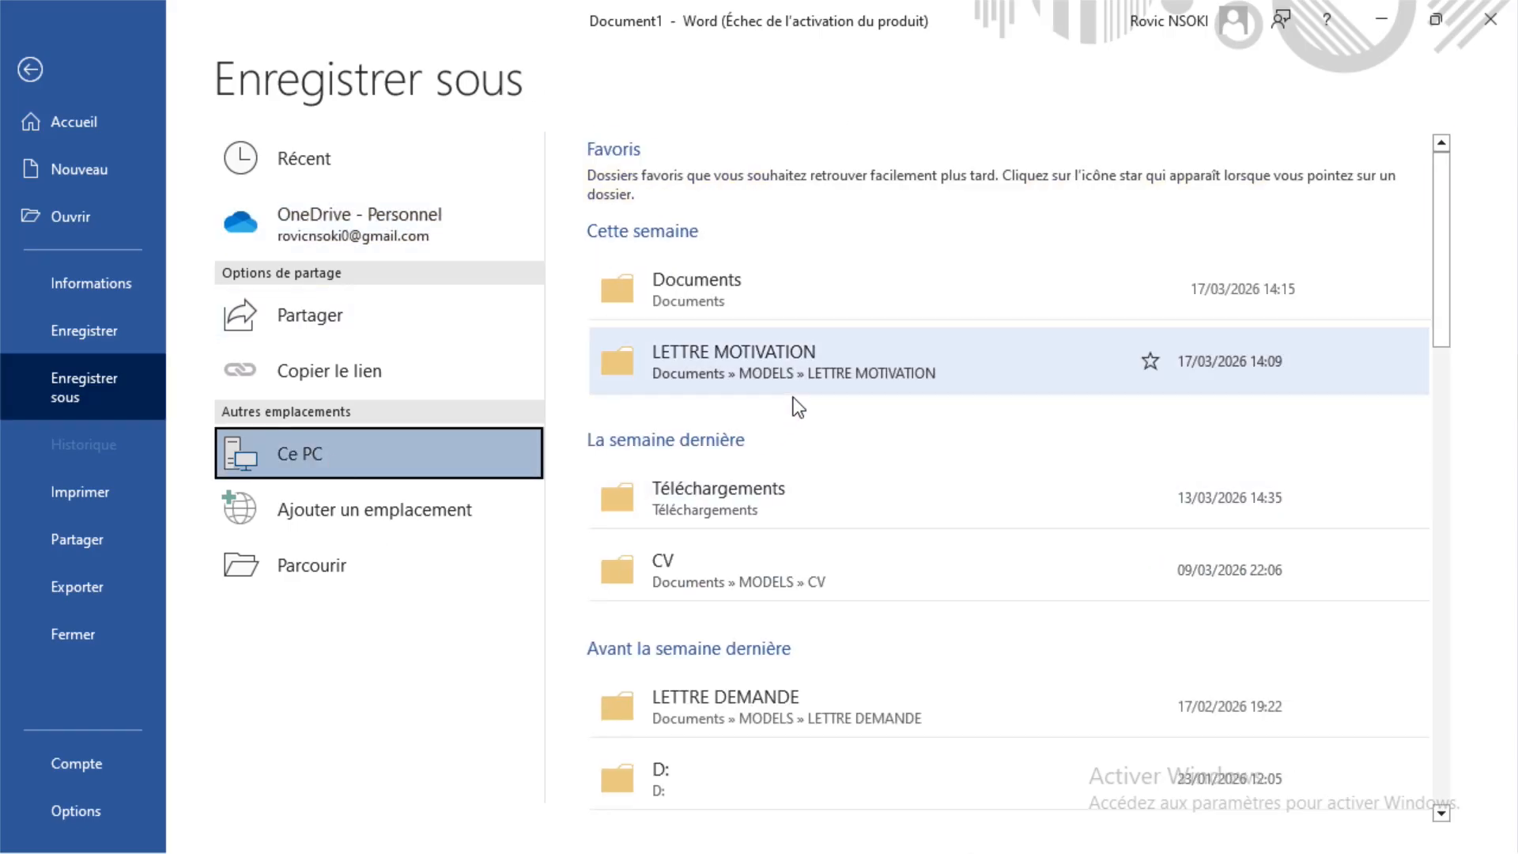
scroll(765, 444, "down", 1)
scroll(765, 444, "down", 5)
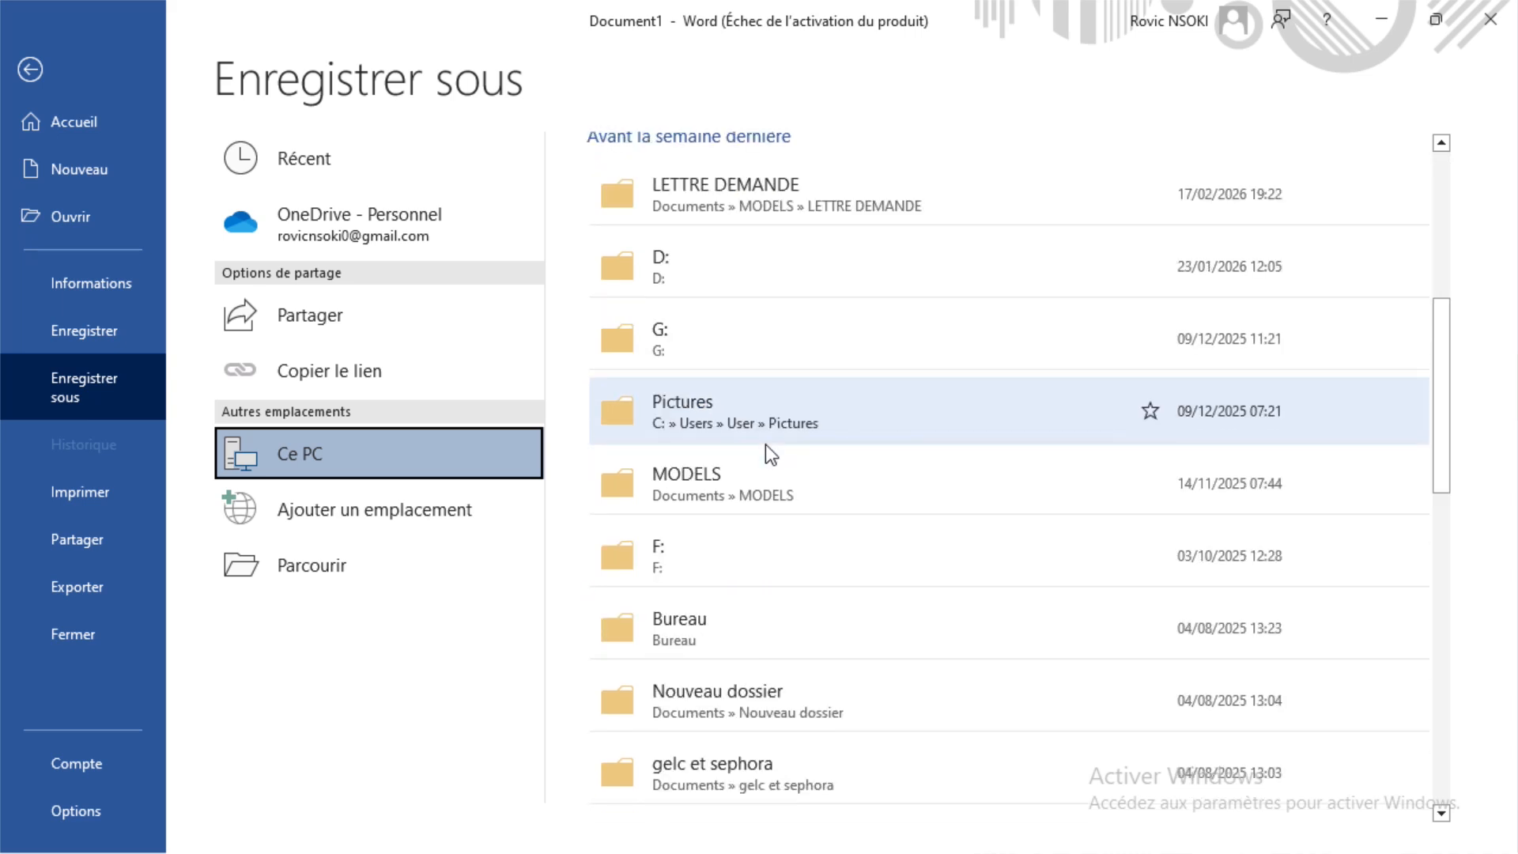
left_click(713, 629)
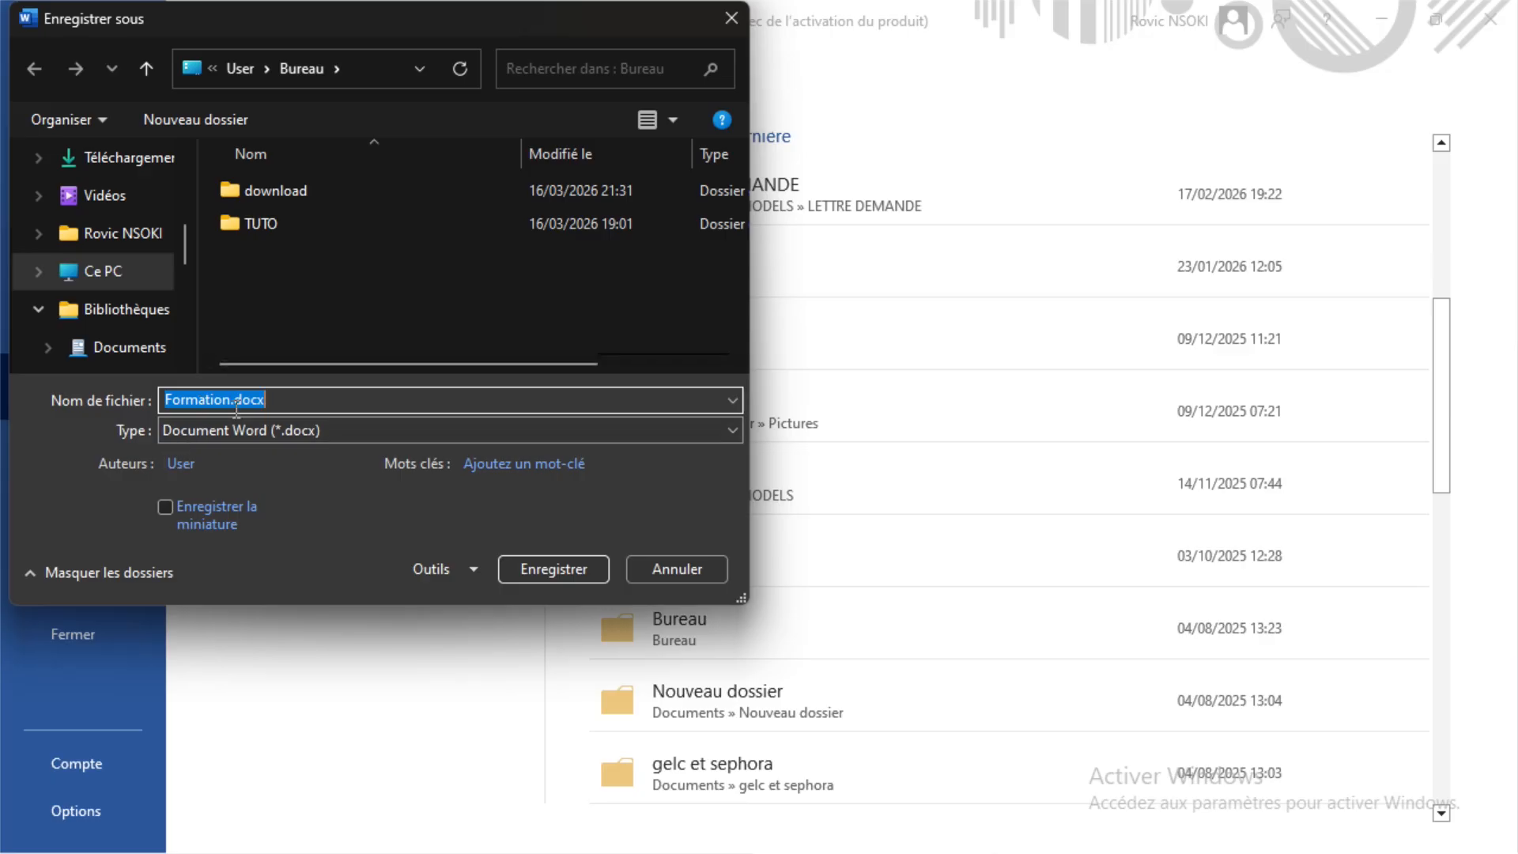
left_click(325, 397)
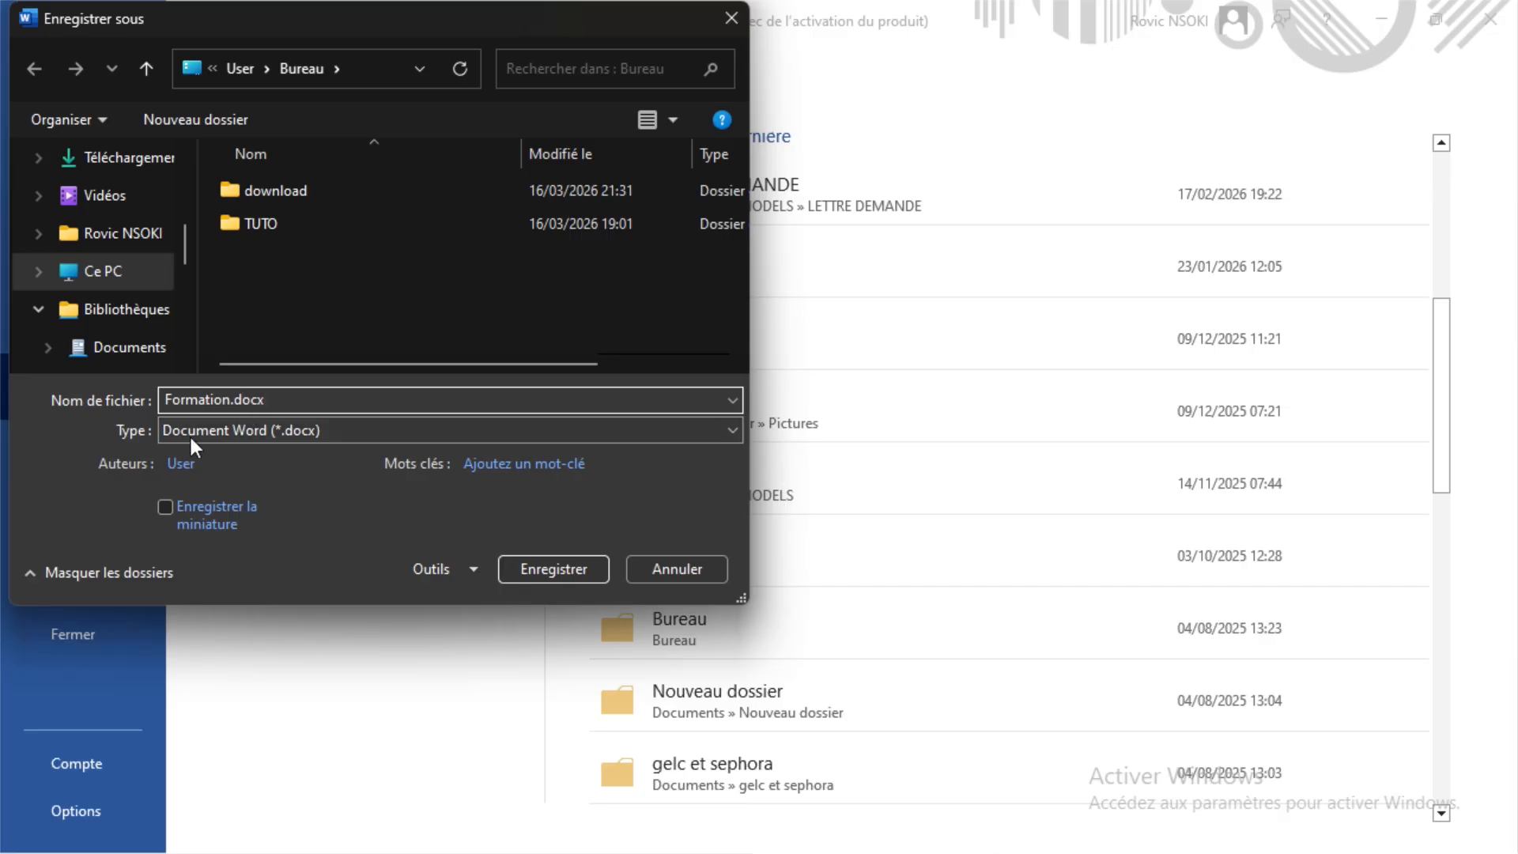
left_click(554, 569)
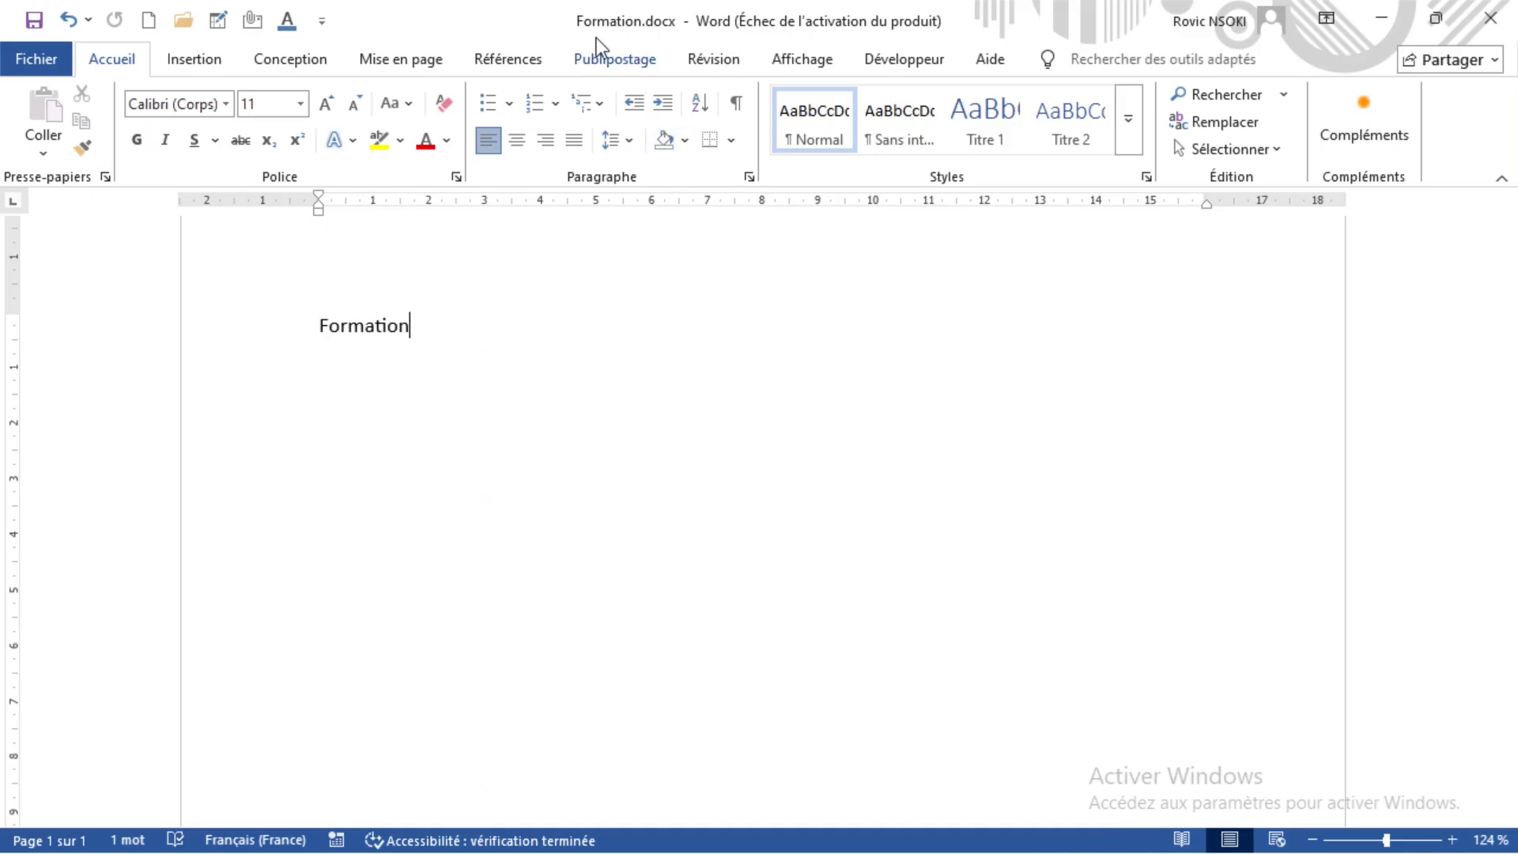
- Check the saved document's name in the title and its entry among the recent files
double_click(557, 18)
double_click(636, 30)
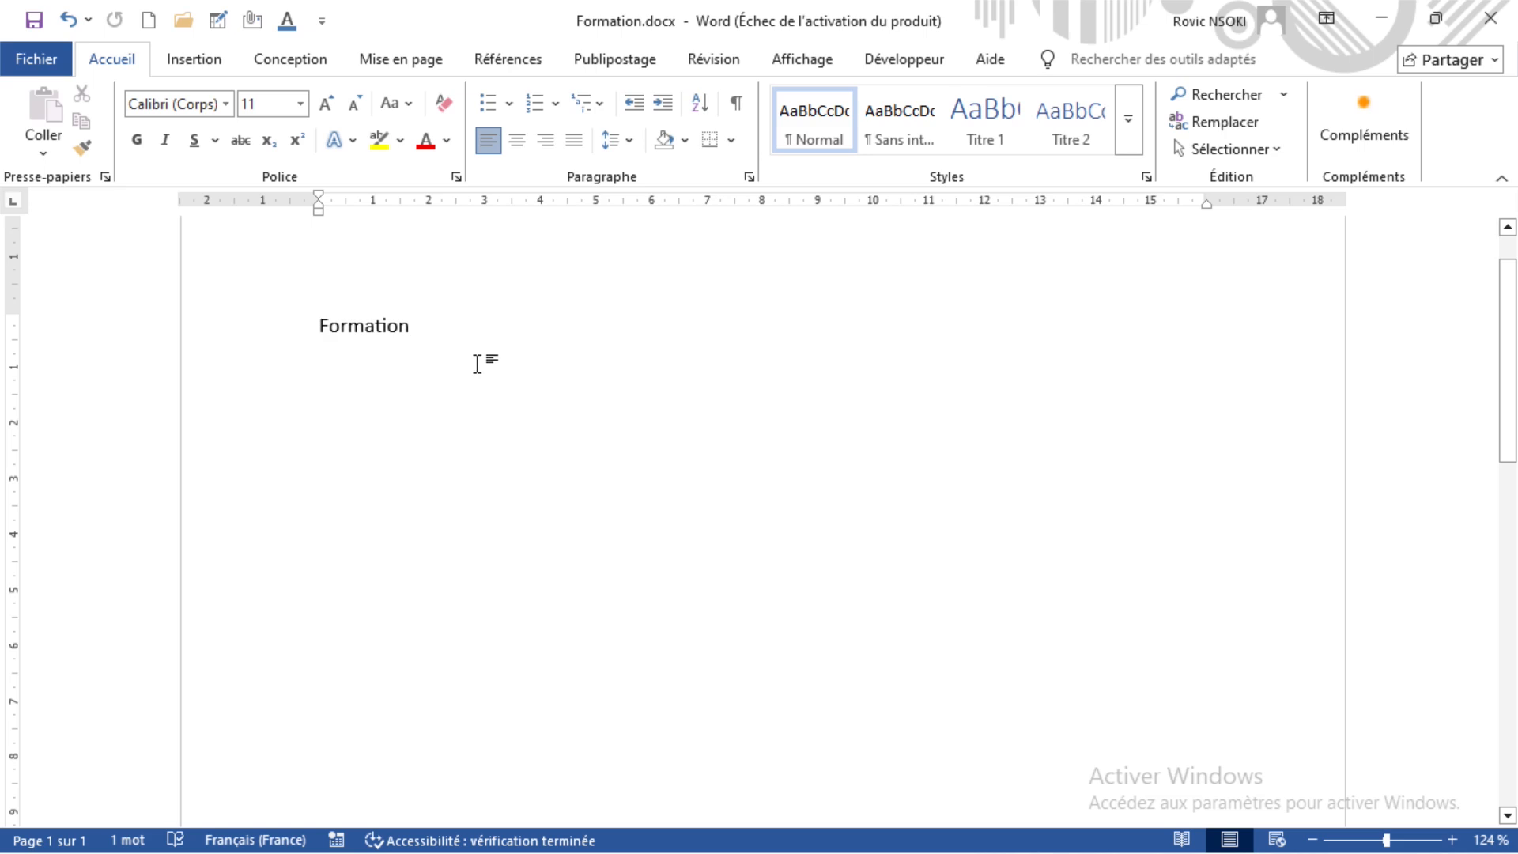
left_click(58, 56)
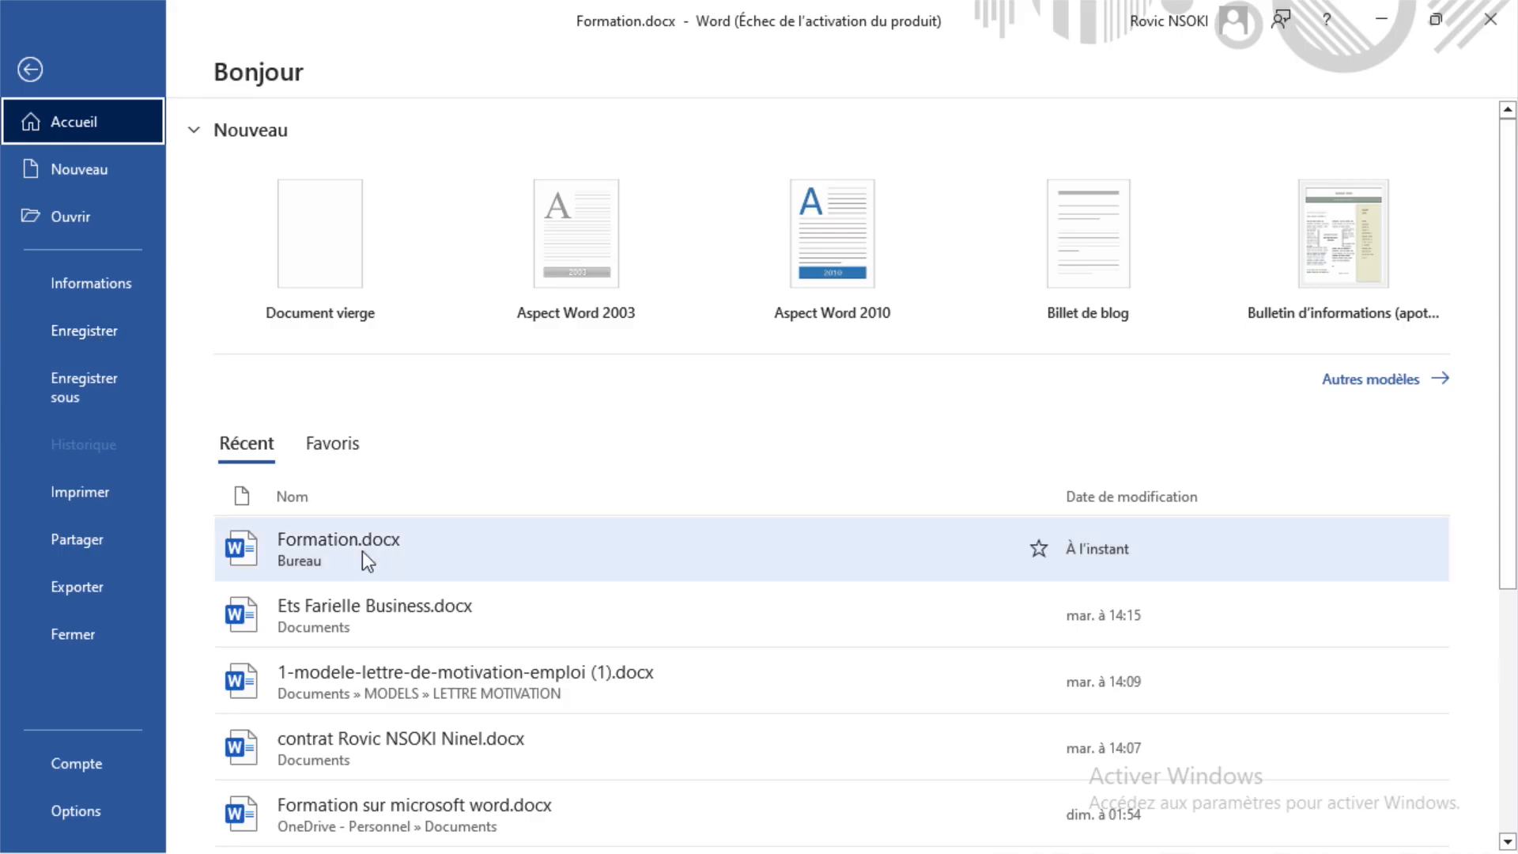
left_click(32, 69)
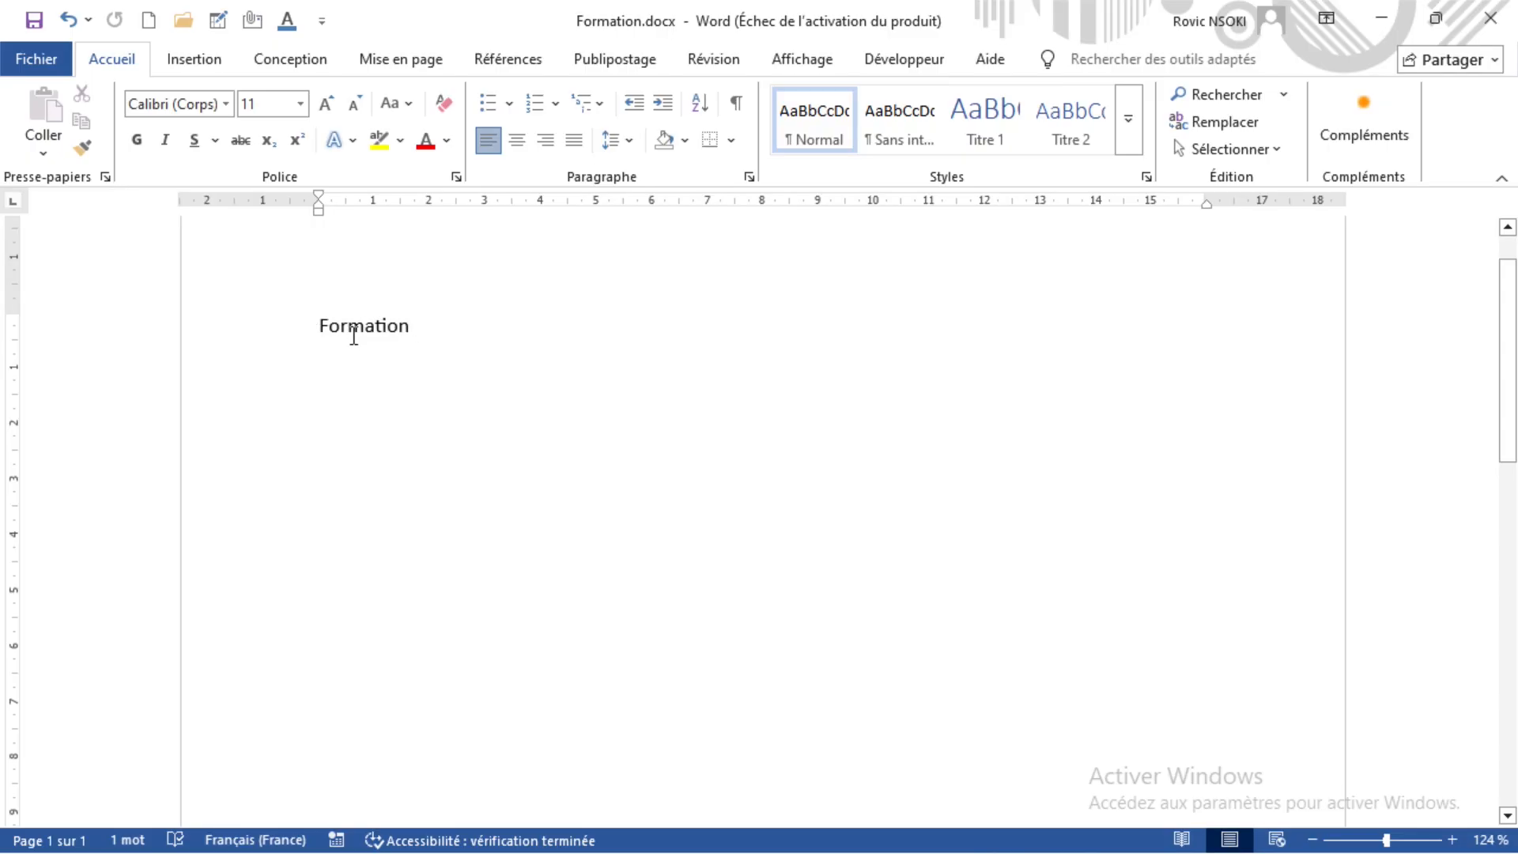
- Replace the word "Formation" on the page with "introduction"
key("BackSpace")
key("BackSpace")
key("BackSpace")
key("BackSpace")
key("BackSpace")
key("BackSpace")
key("BackSpace")
key("BackSpace")
key("BackSpace")
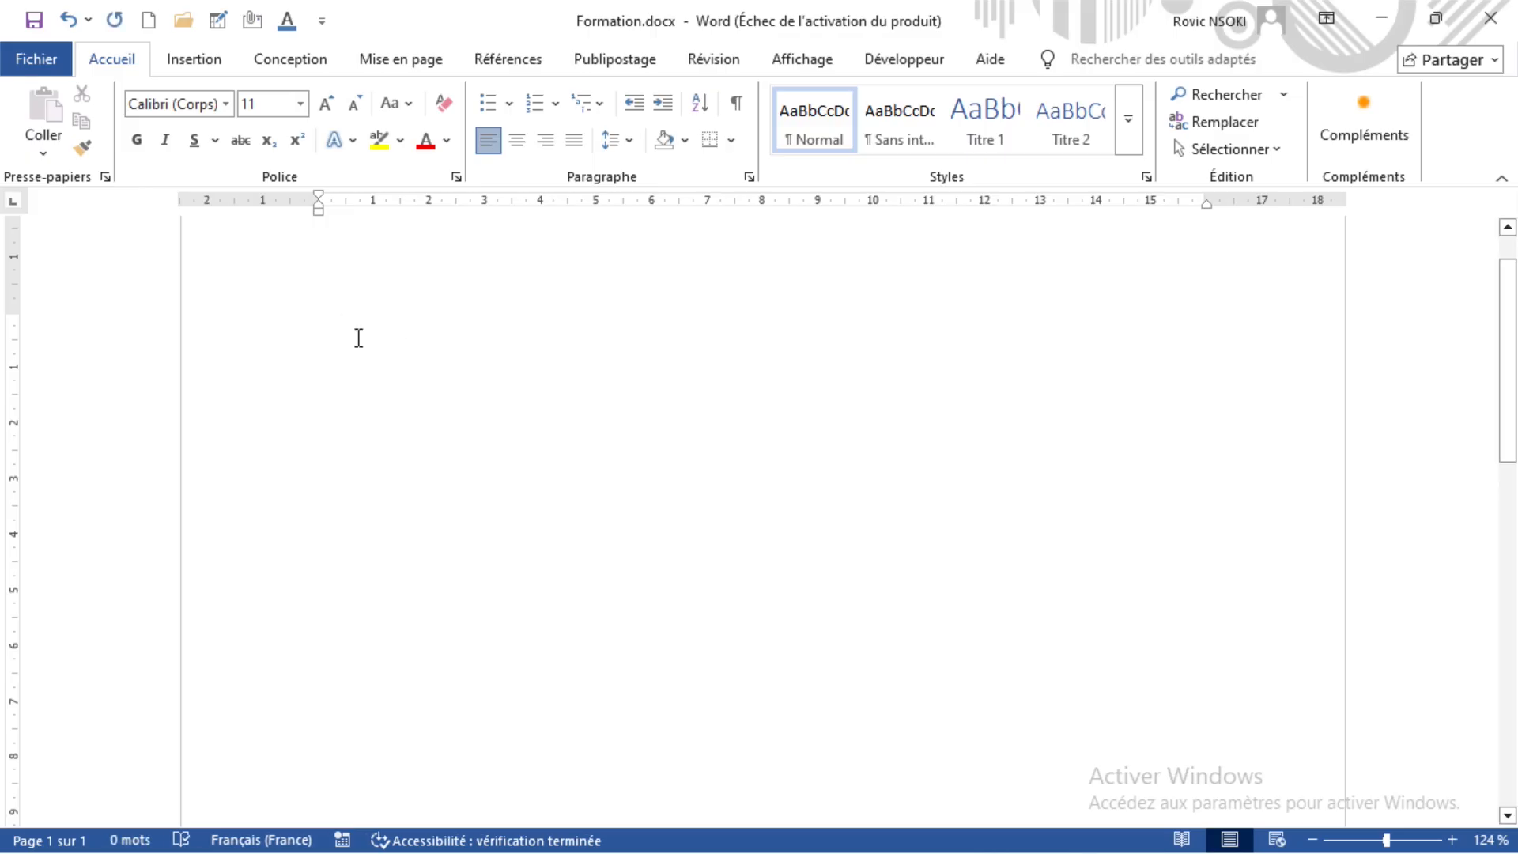
type("int")
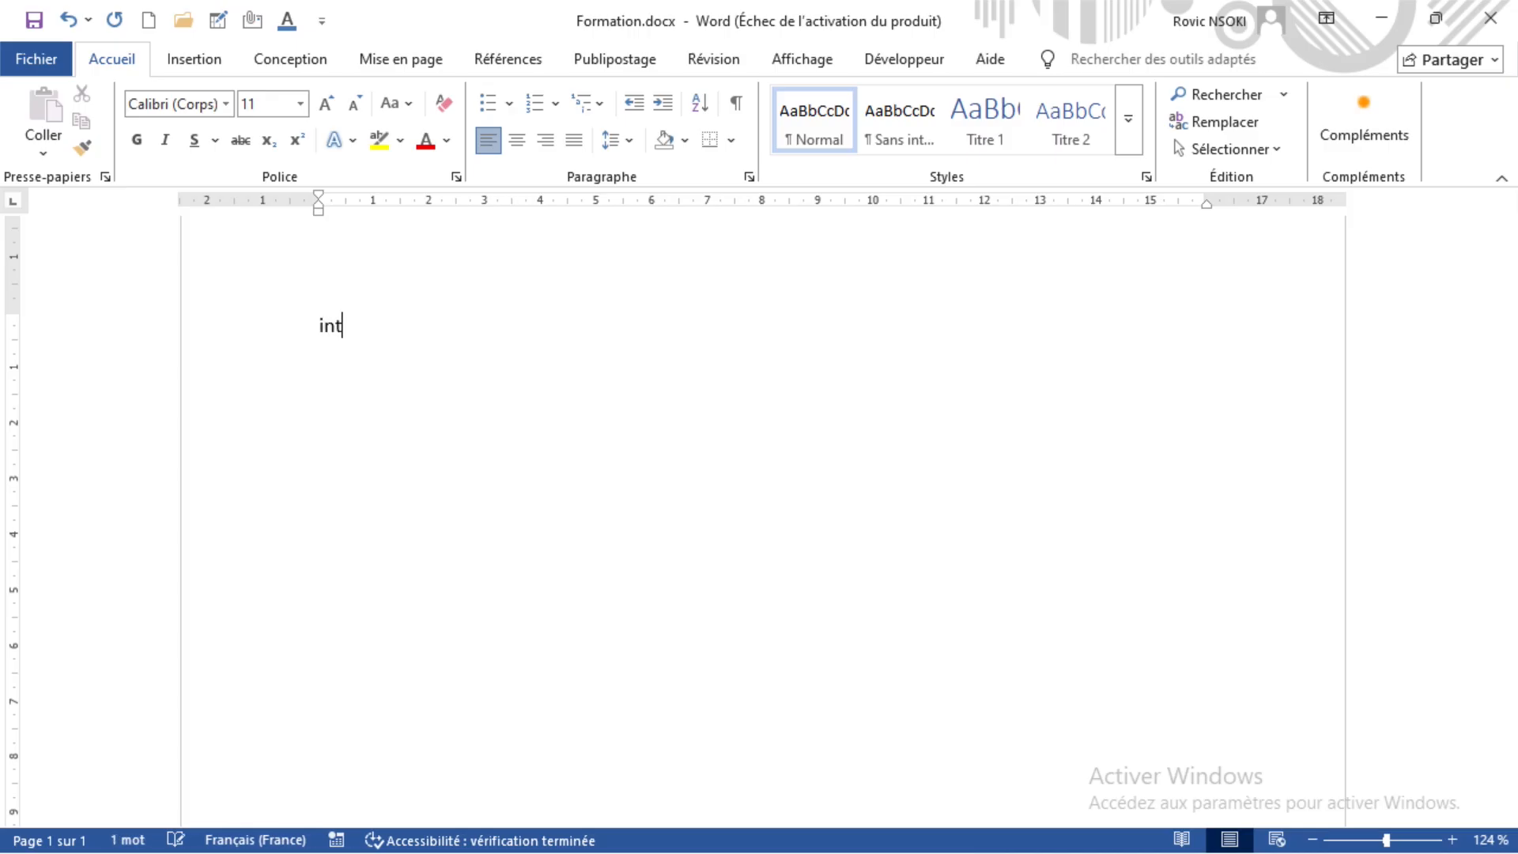
type("roduction")
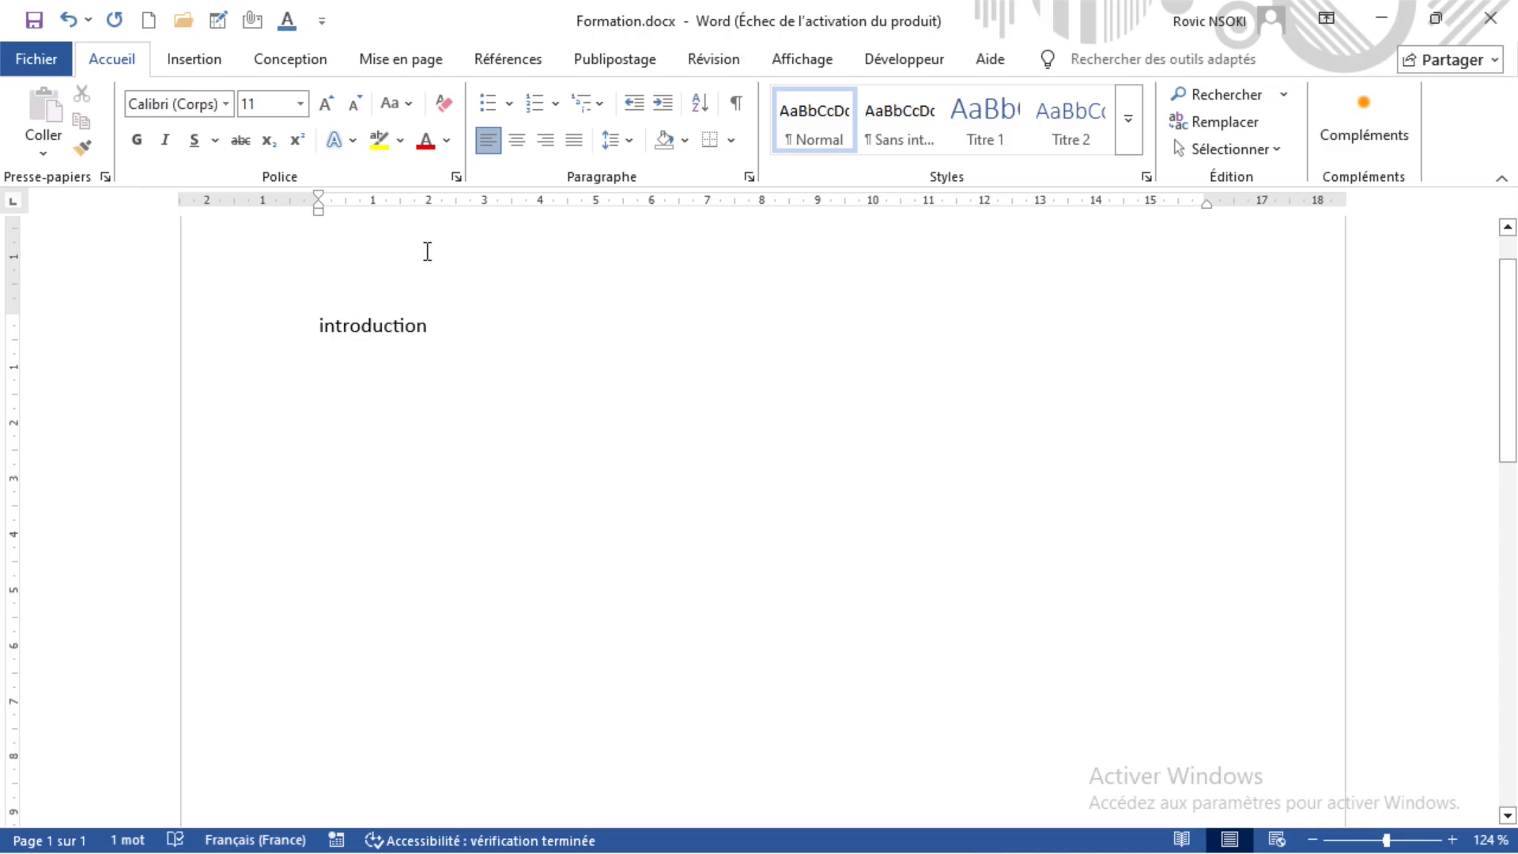
- Save the modified text to the existing file Formation.docx
left_click(35, 58)
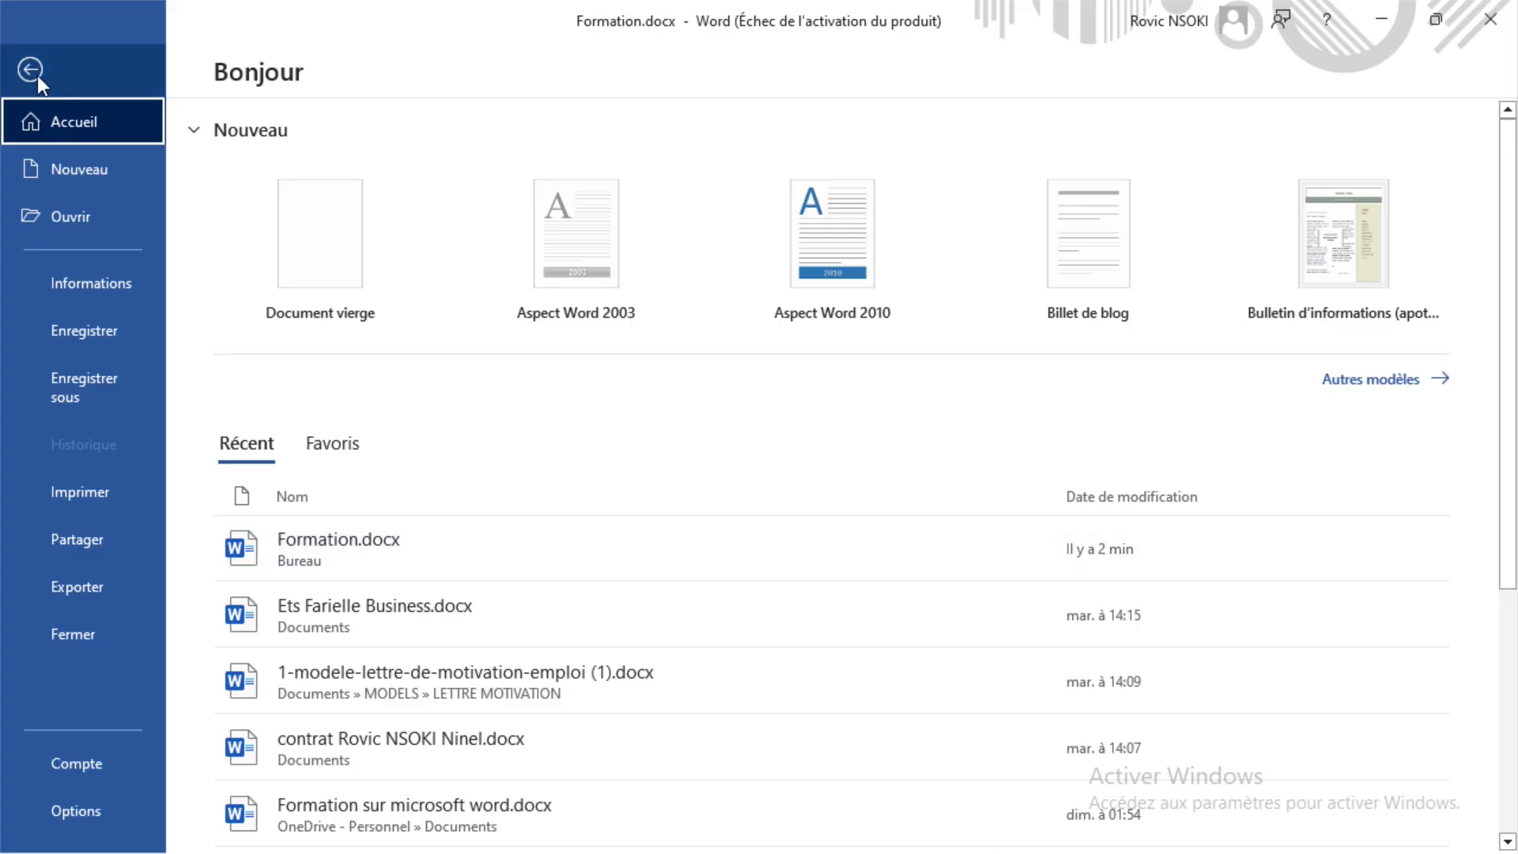
left_click(89, 334)
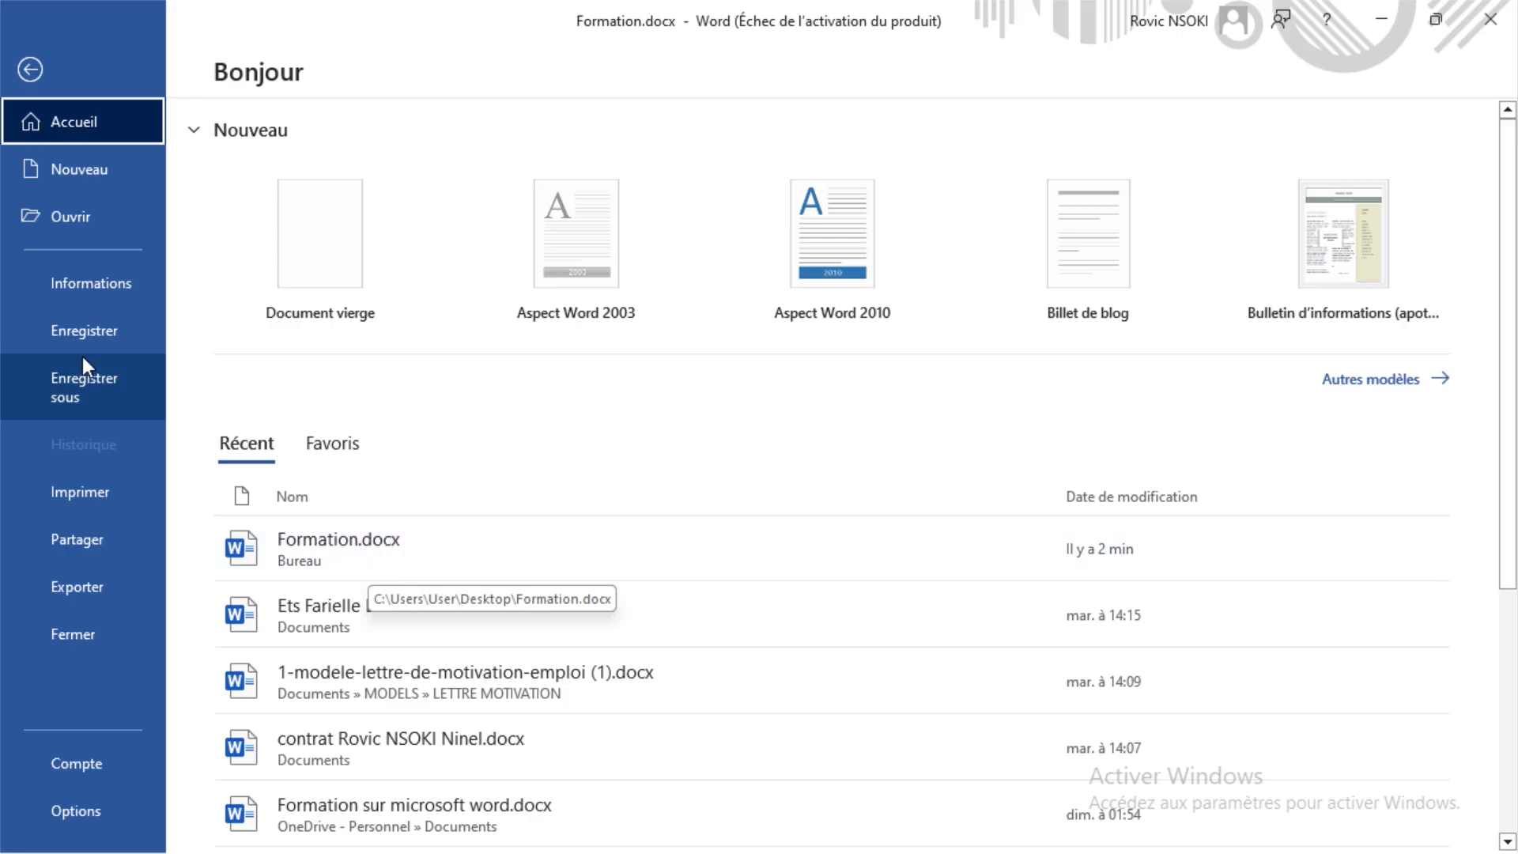
left_click(81, 332)
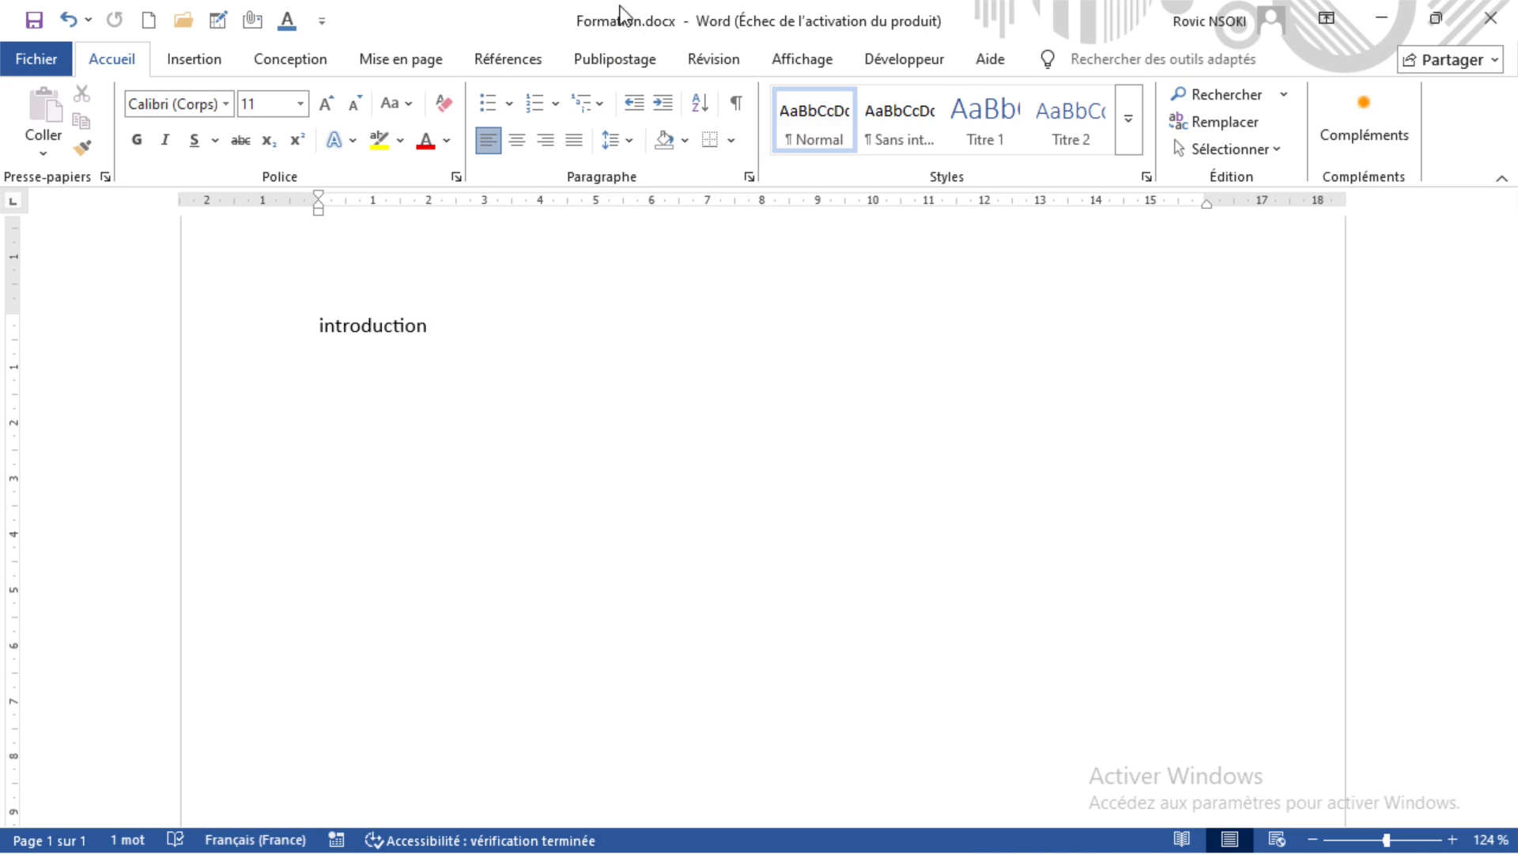
left_click(51, 65)
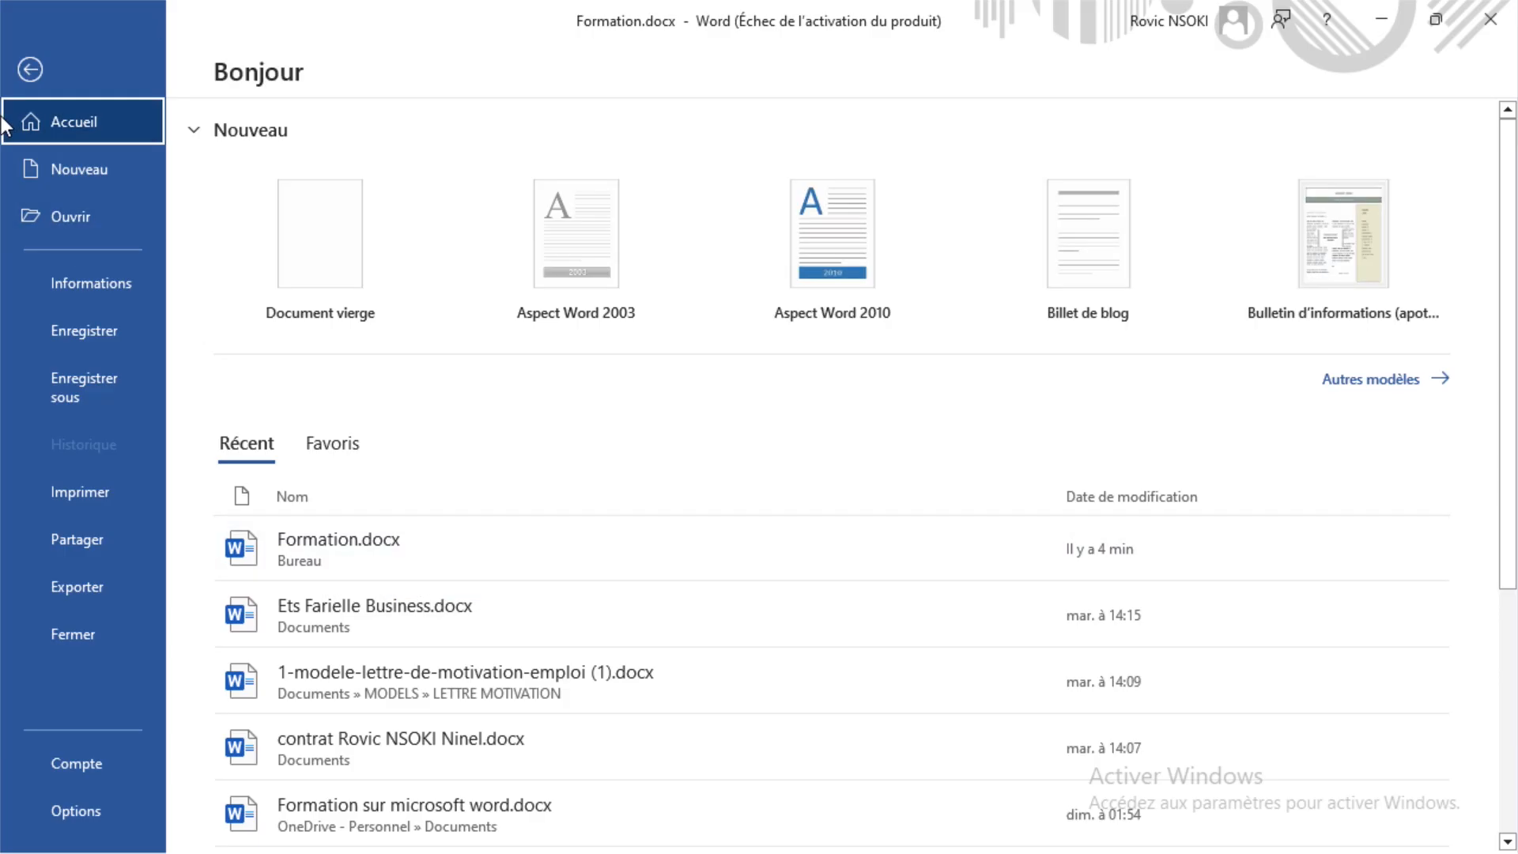
left_click(32, 71)
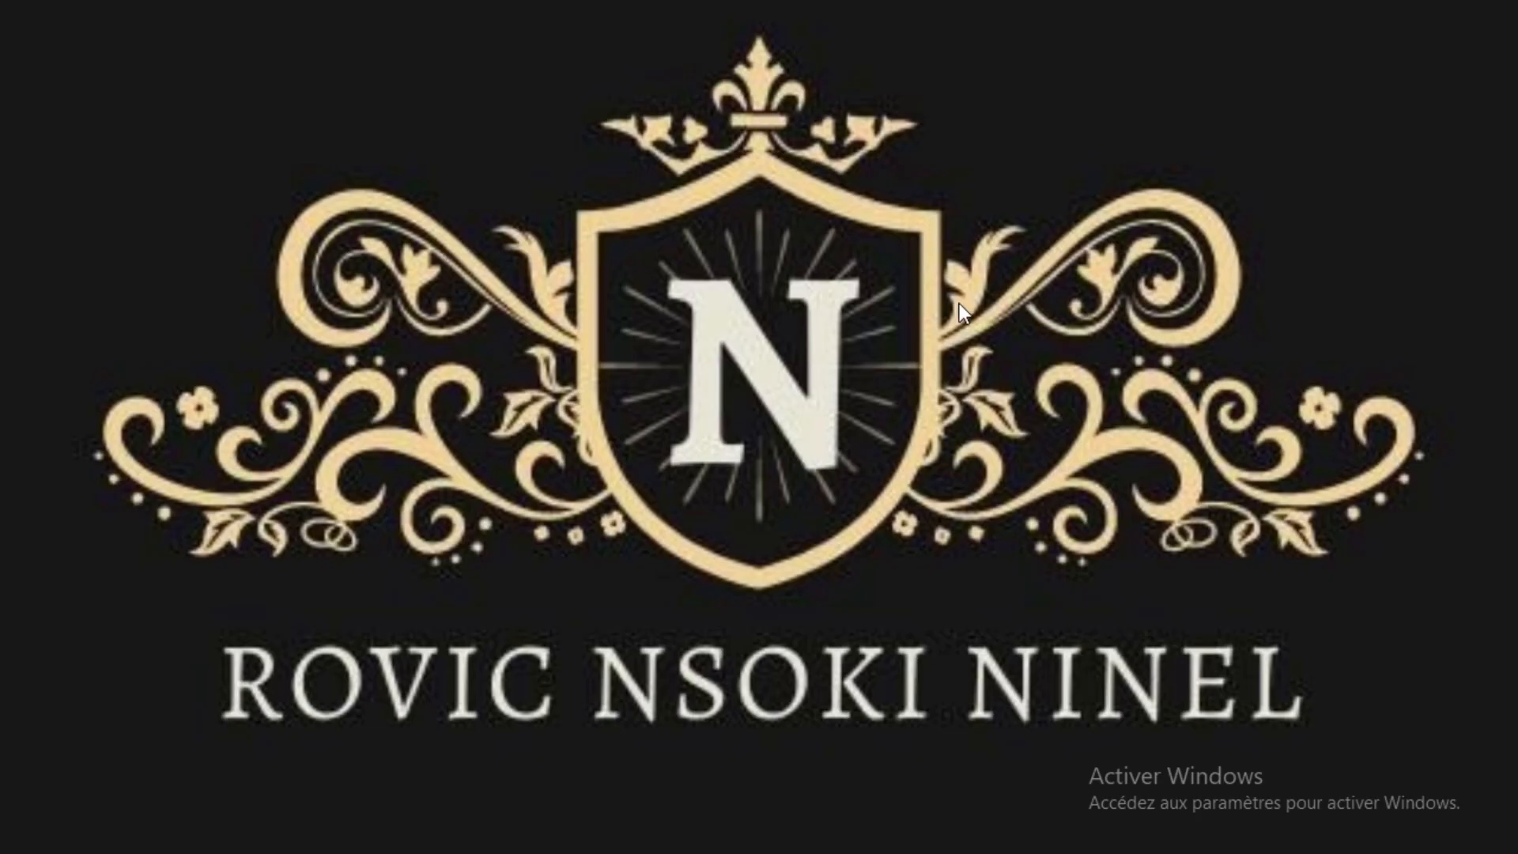
- Start Word from the desktop and open Formation.docx from the recent documents
mouse_move(504, 844)
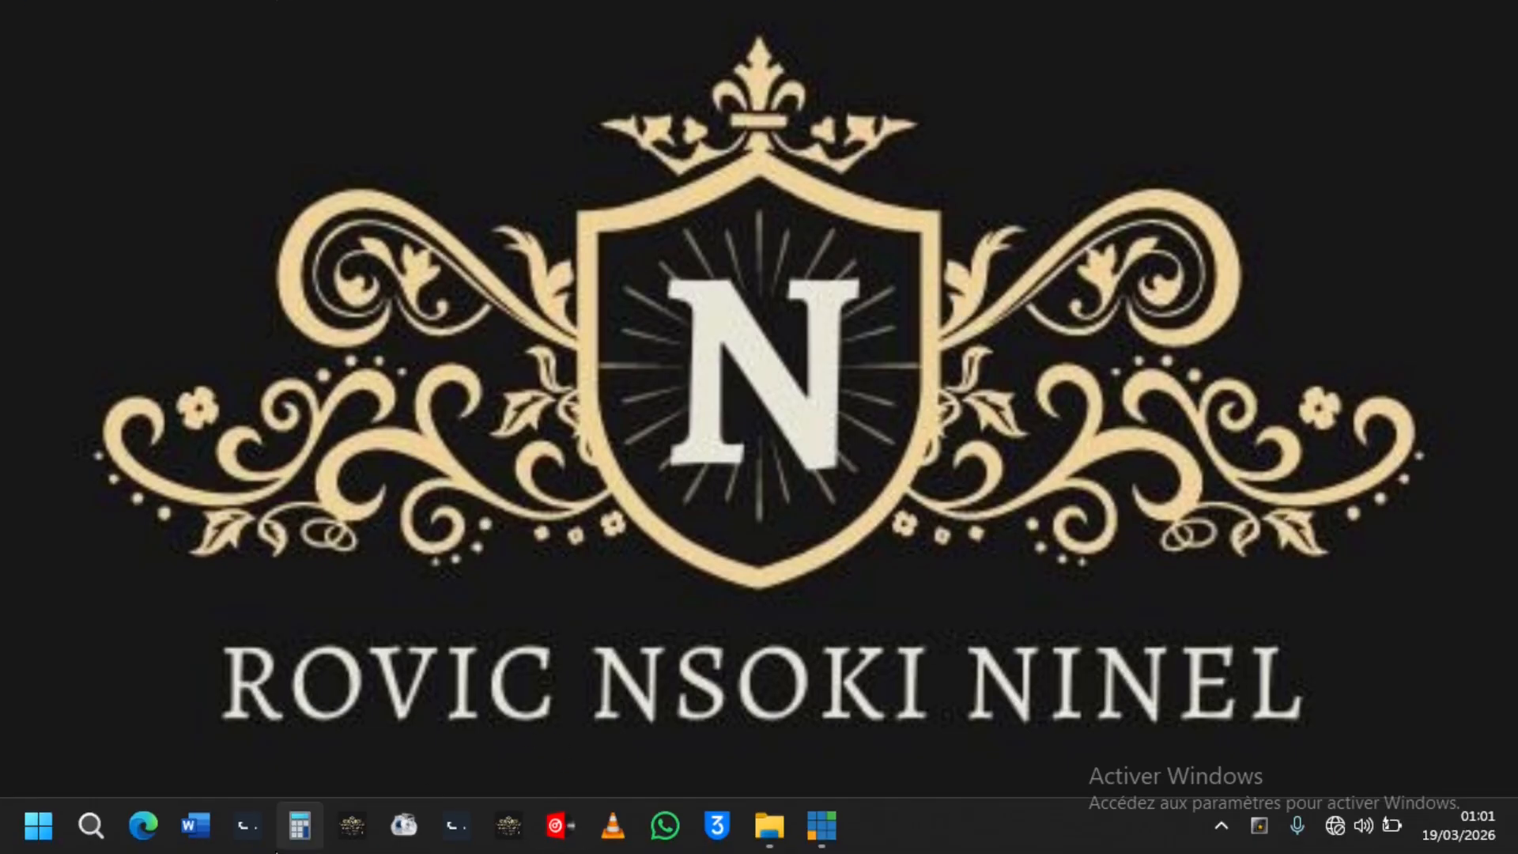
left_click(194, 826)
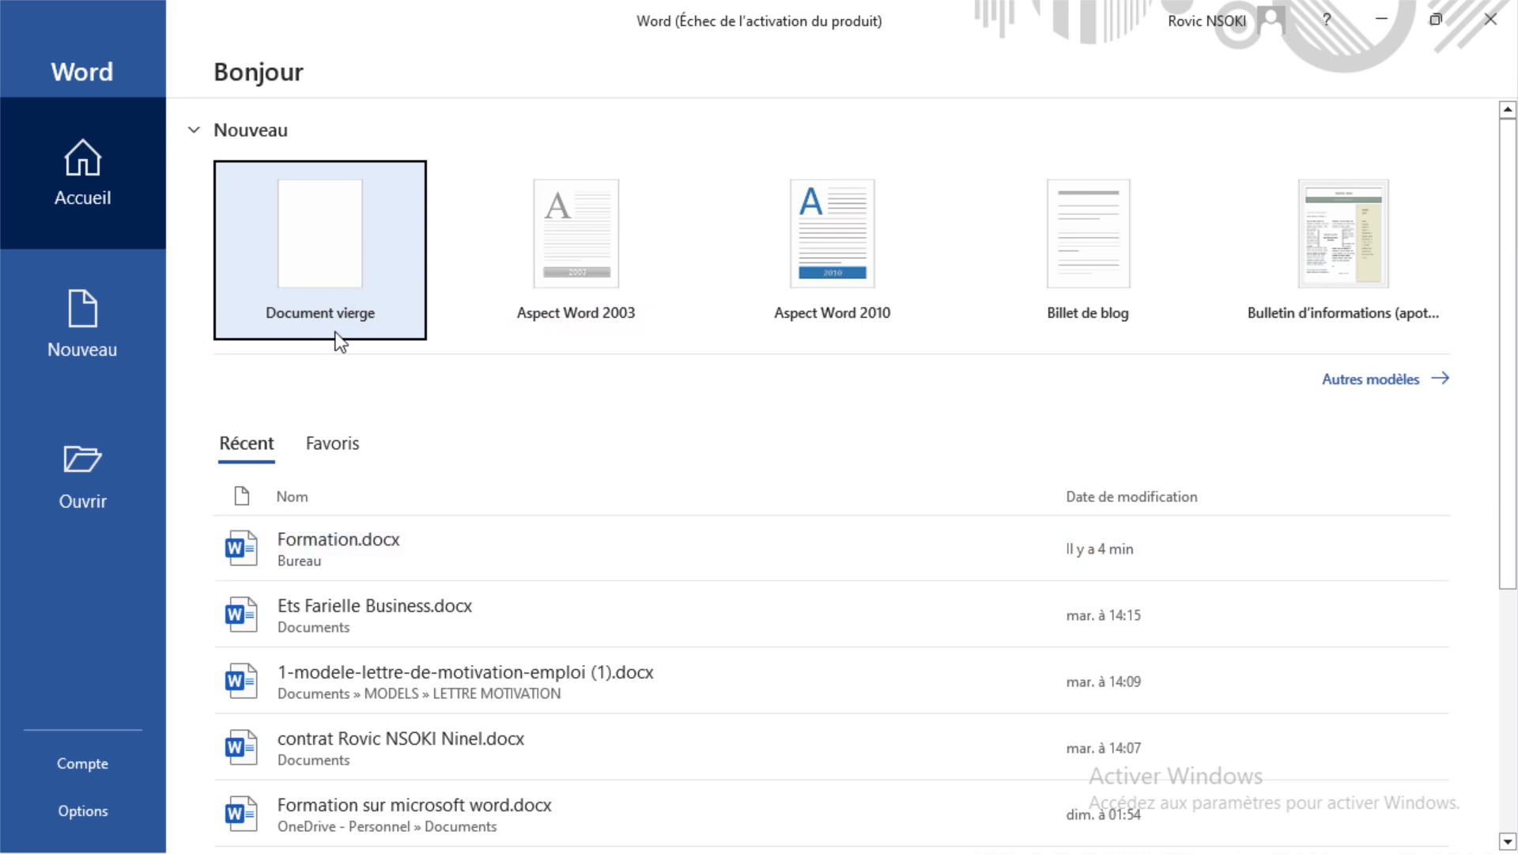
left_click(340, 564)
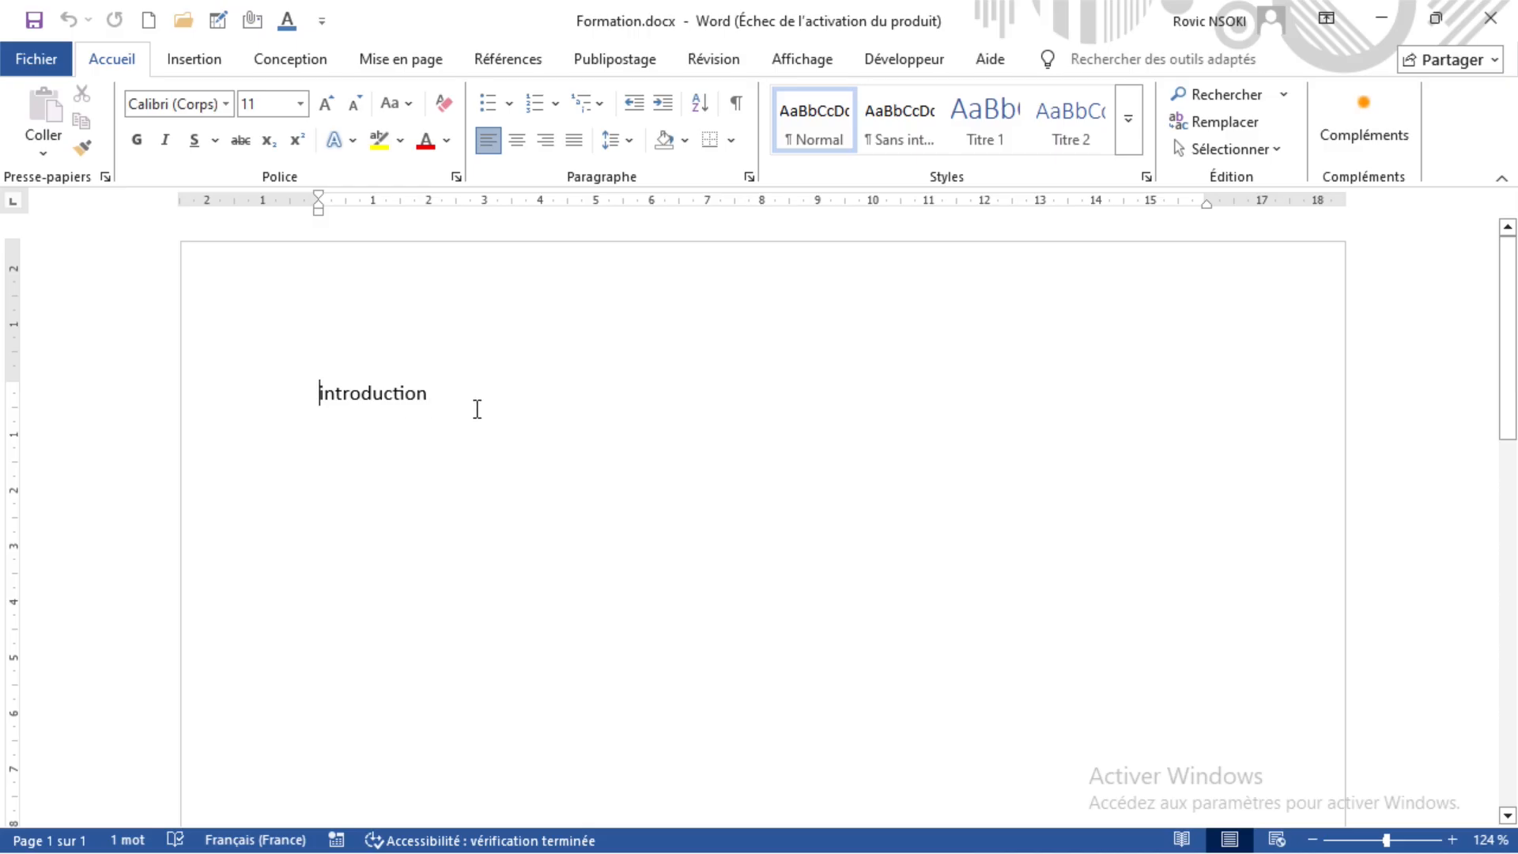
- Remove the word "introduction" from the reopened document
left_click(465, 403)
key("ctrl+z")
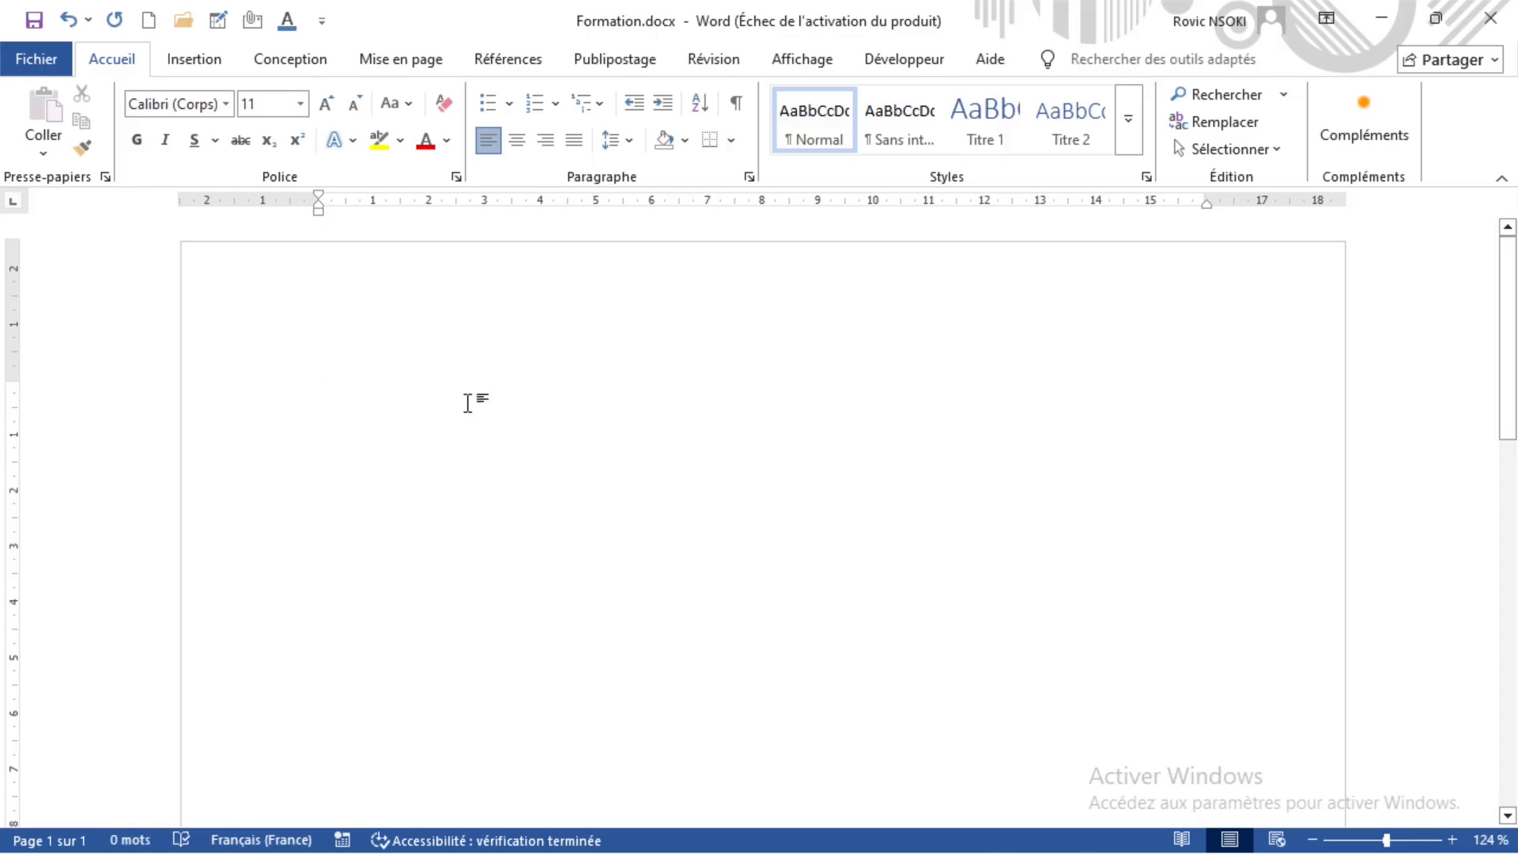
- Enter the word "geographie" on the empty page and save the change to Formation.docx
type("geographie")
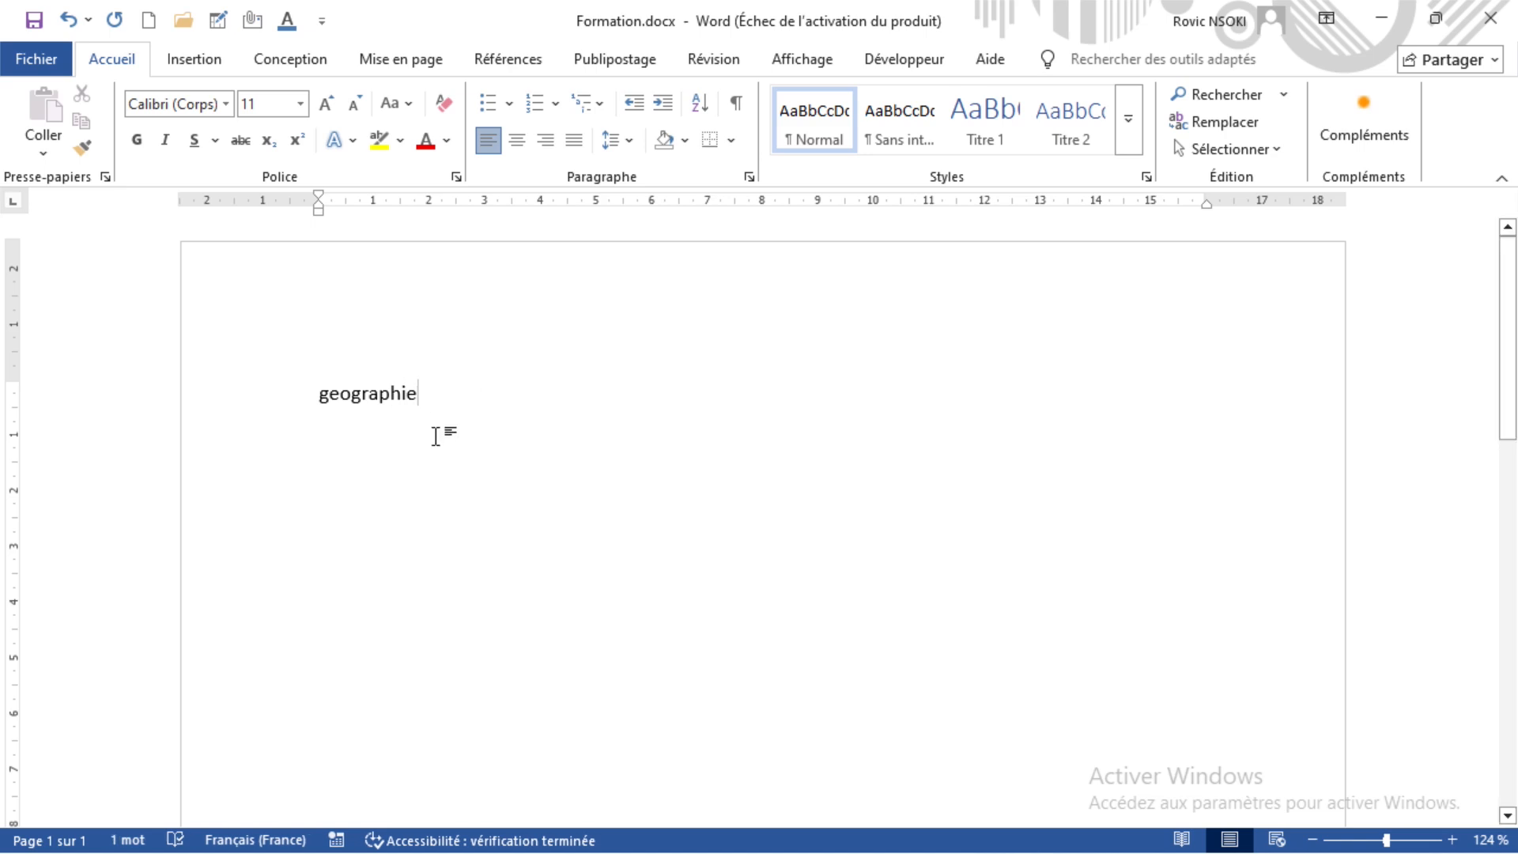
left_click(58, 57)
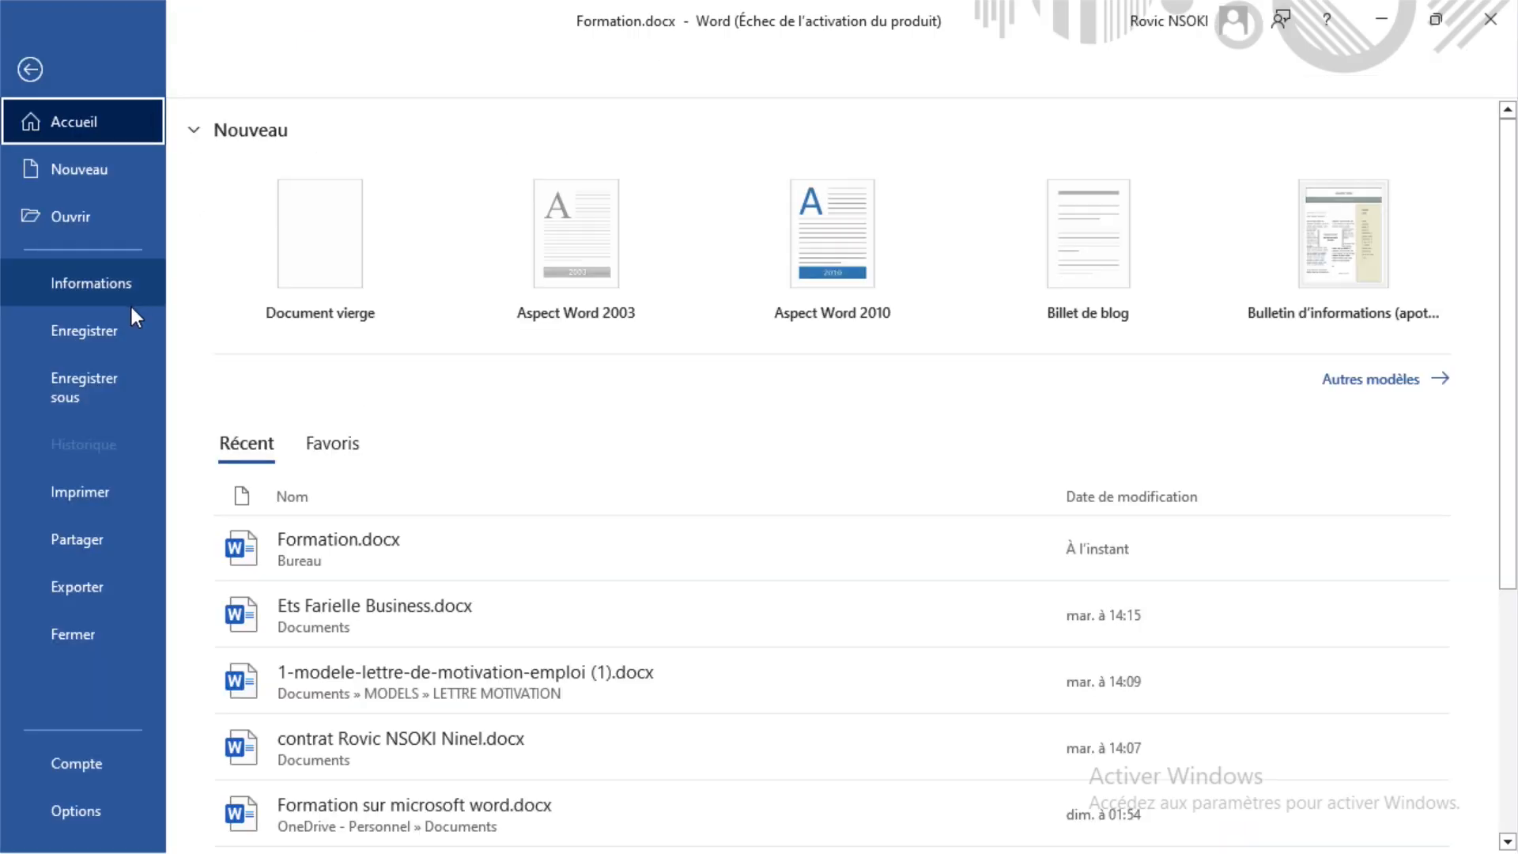
left_click(84, 330)
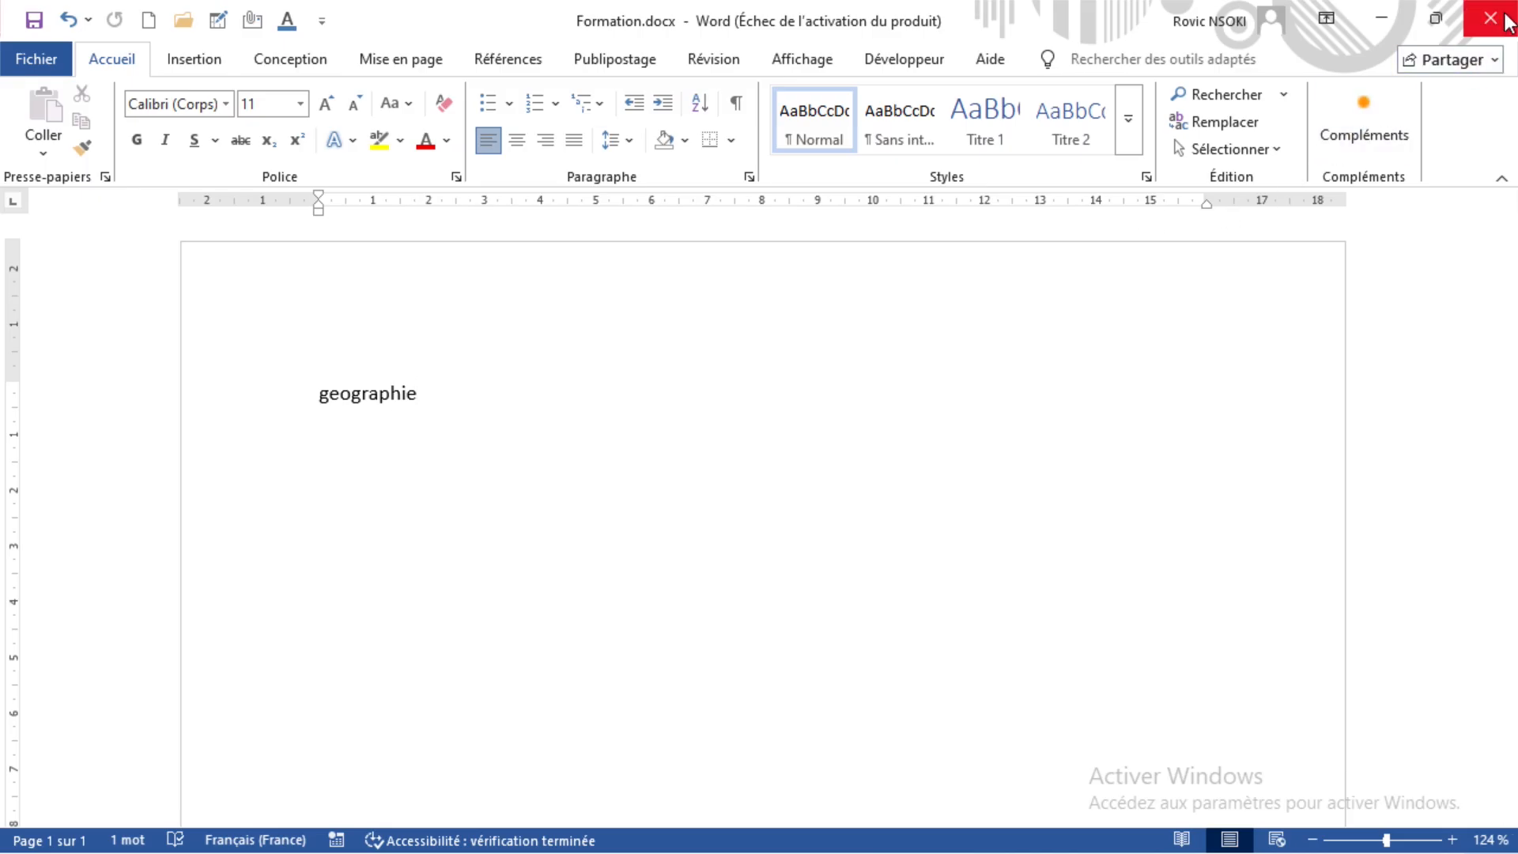
- Restart Word and reopen Formation.docx from the recent documents
left_click(35, 58)
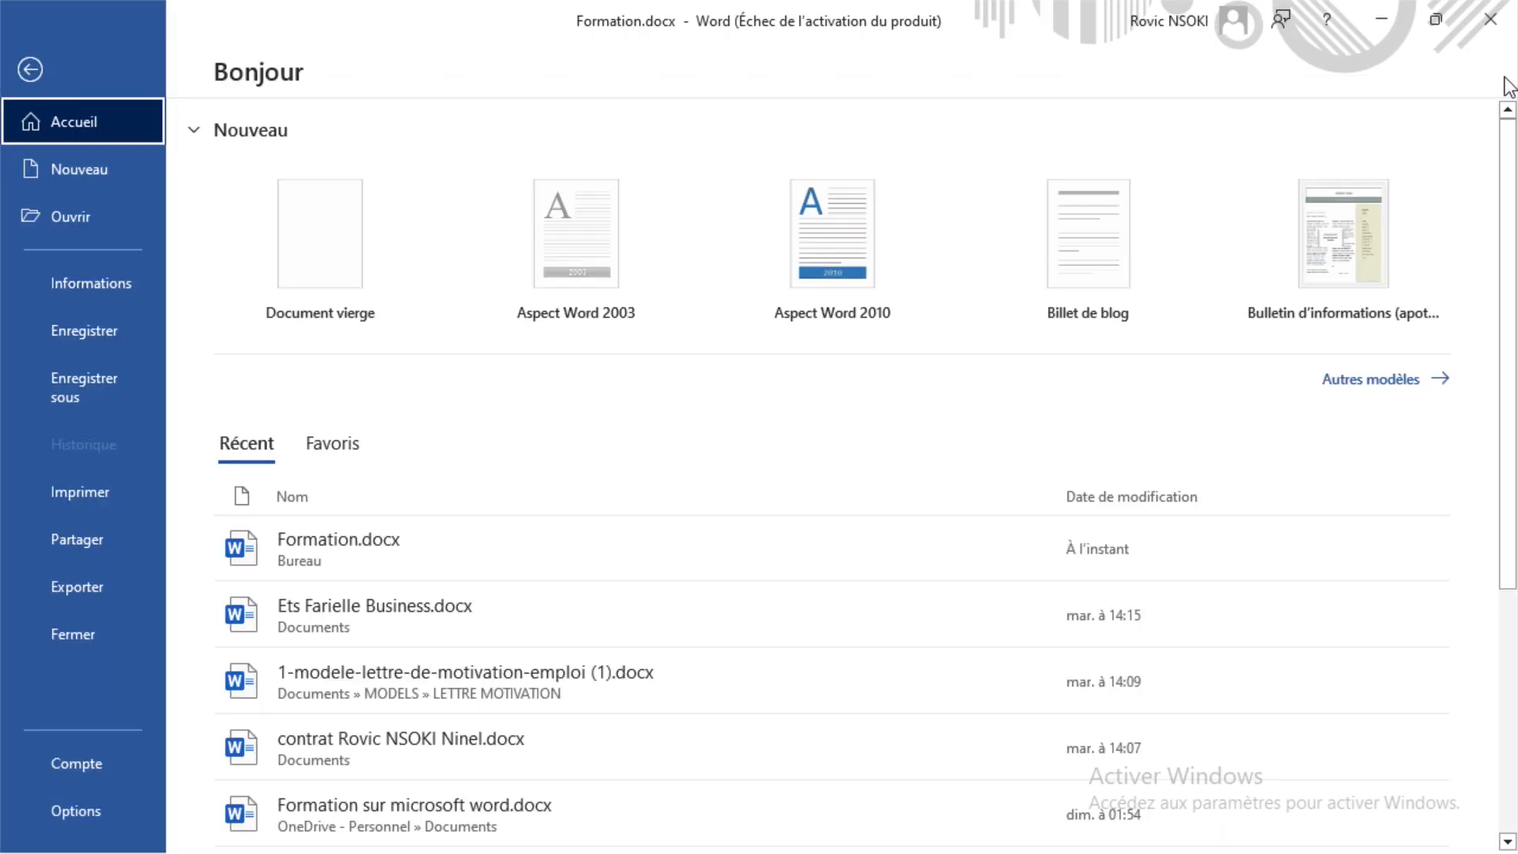
left_click(1489, 19)
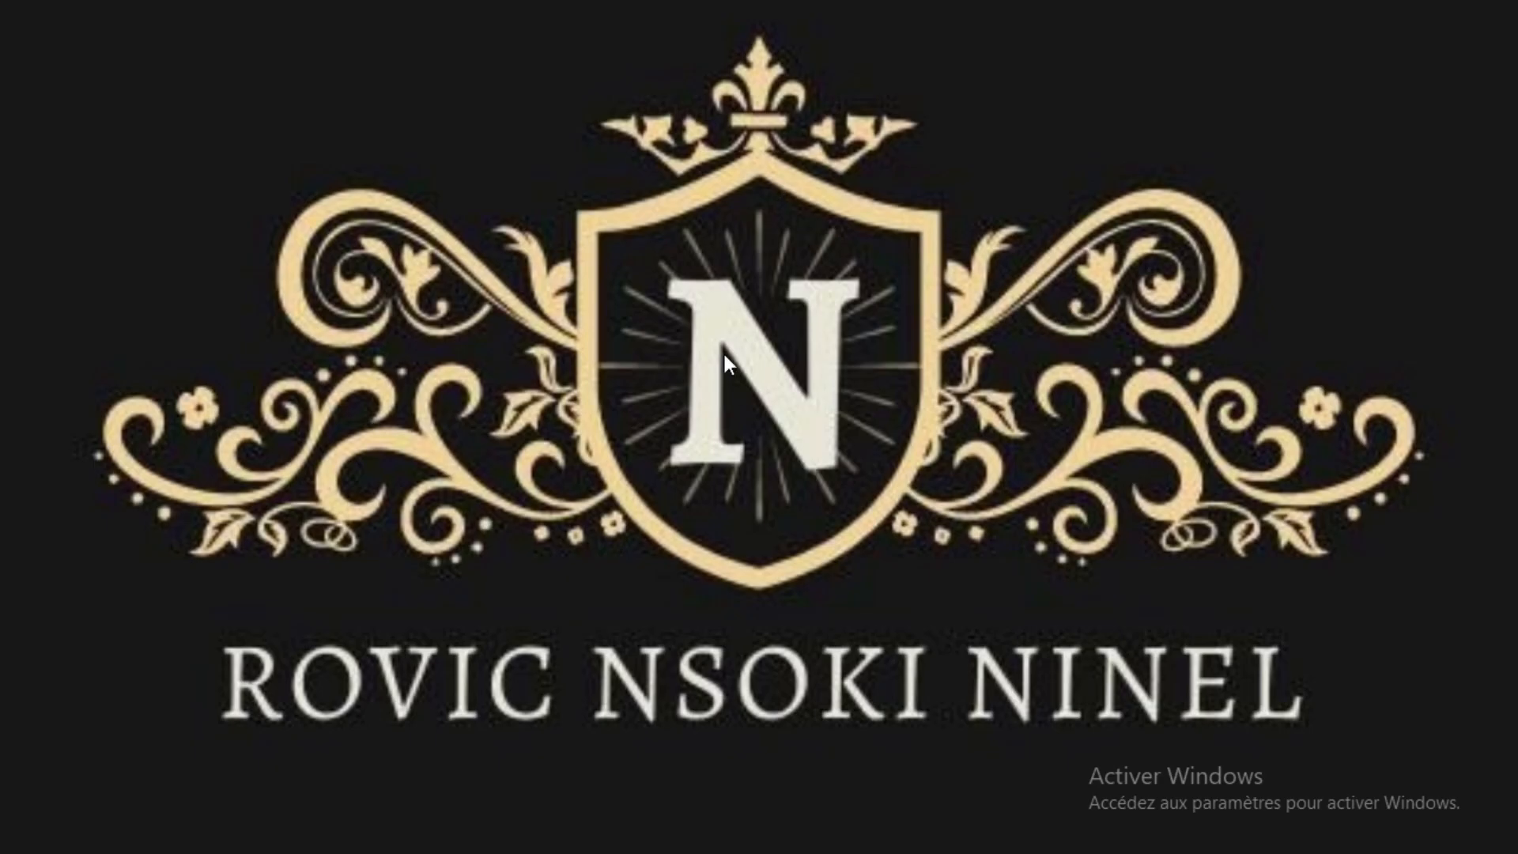
left_click(211, 826)
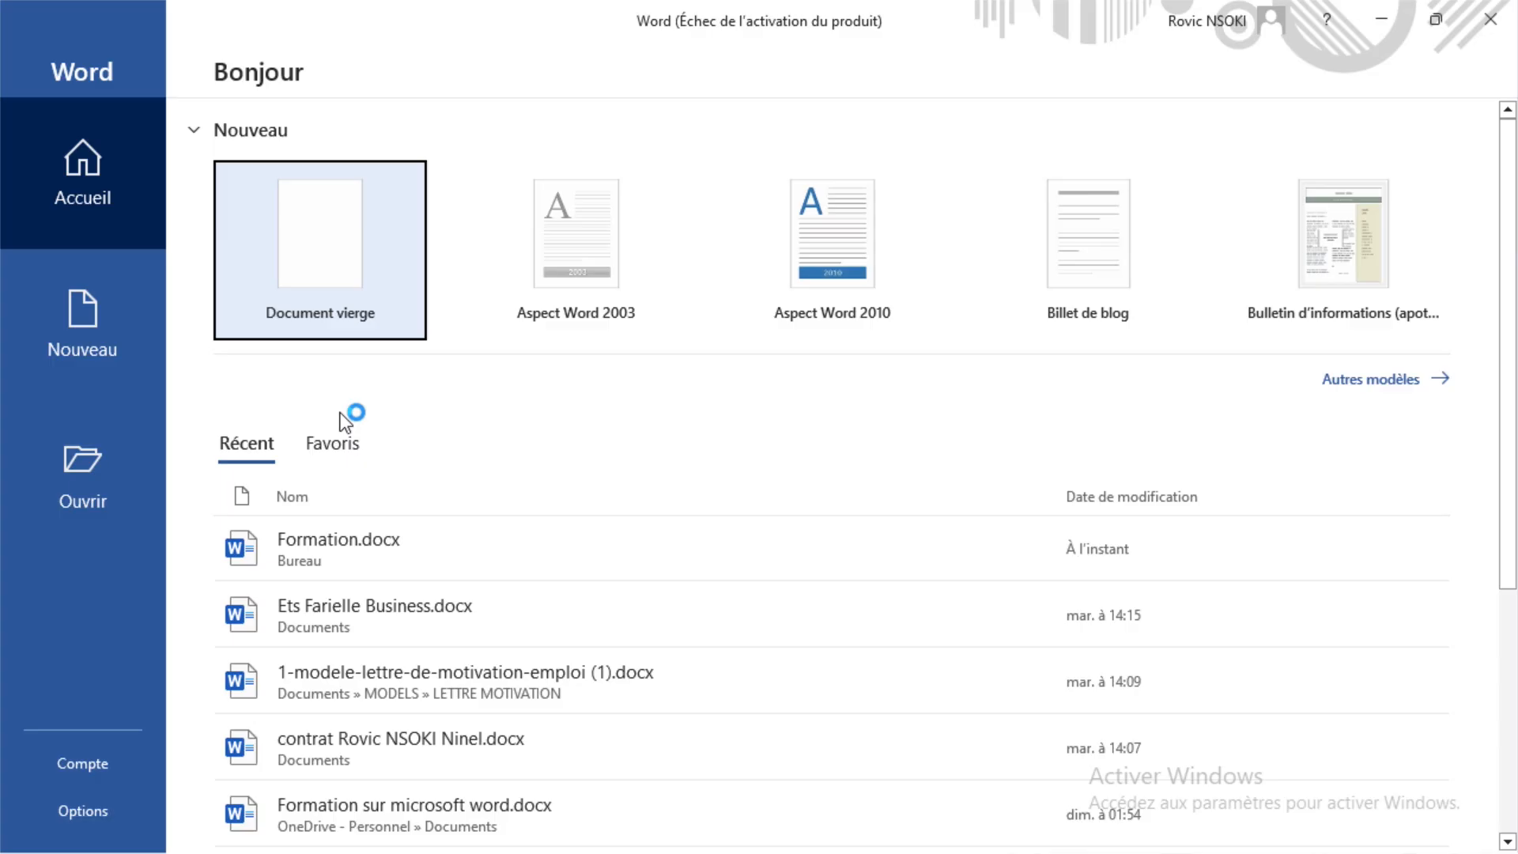
left_click(350, 546)
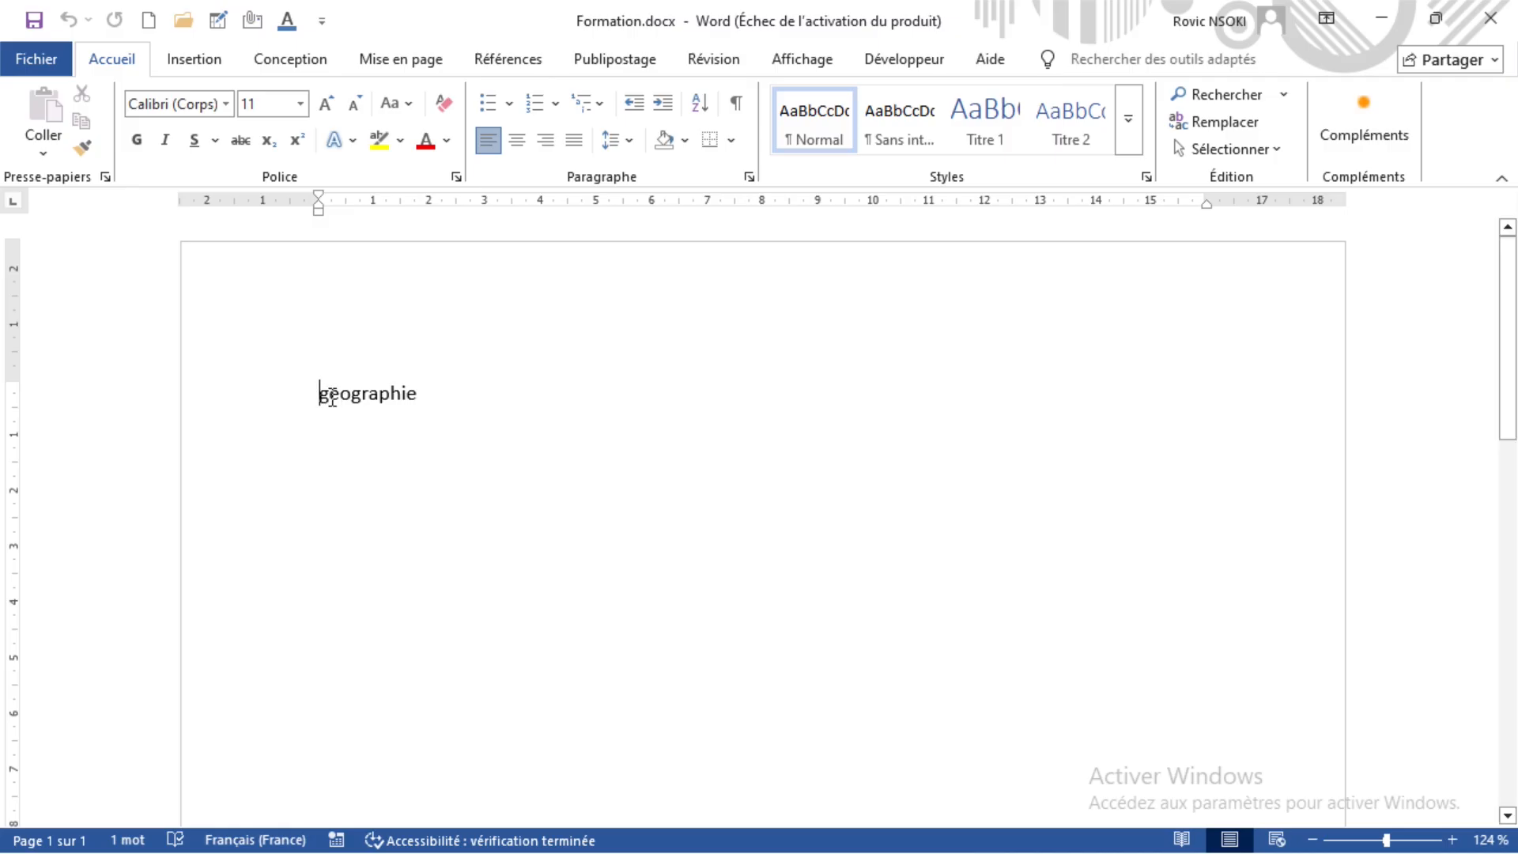
- Save a copy of the document in the Bureau folder under the name Formations.docx
left_click(36, 59)
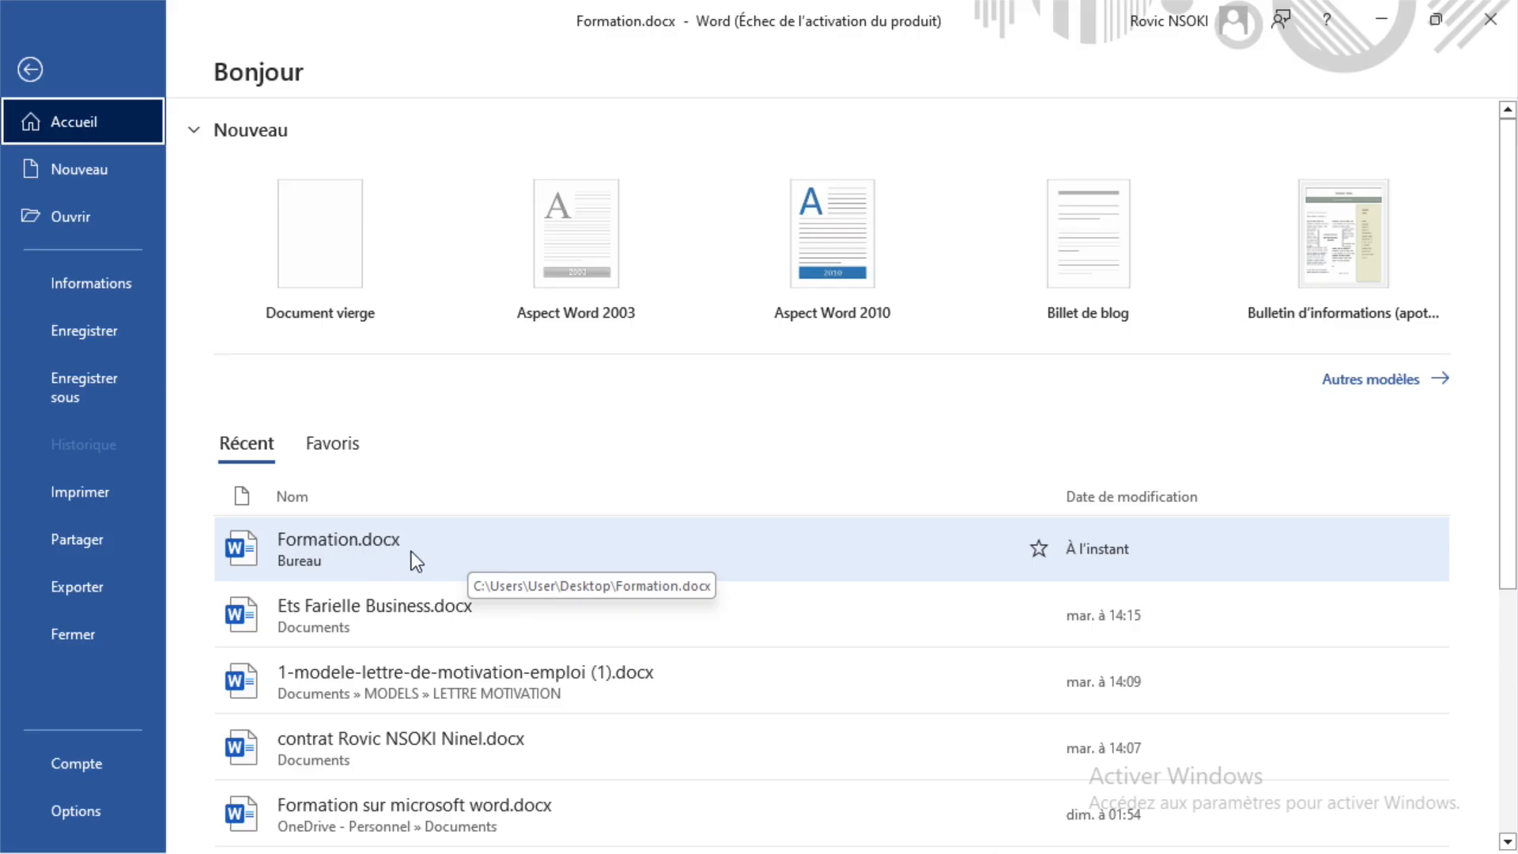
left_click(102, 383)
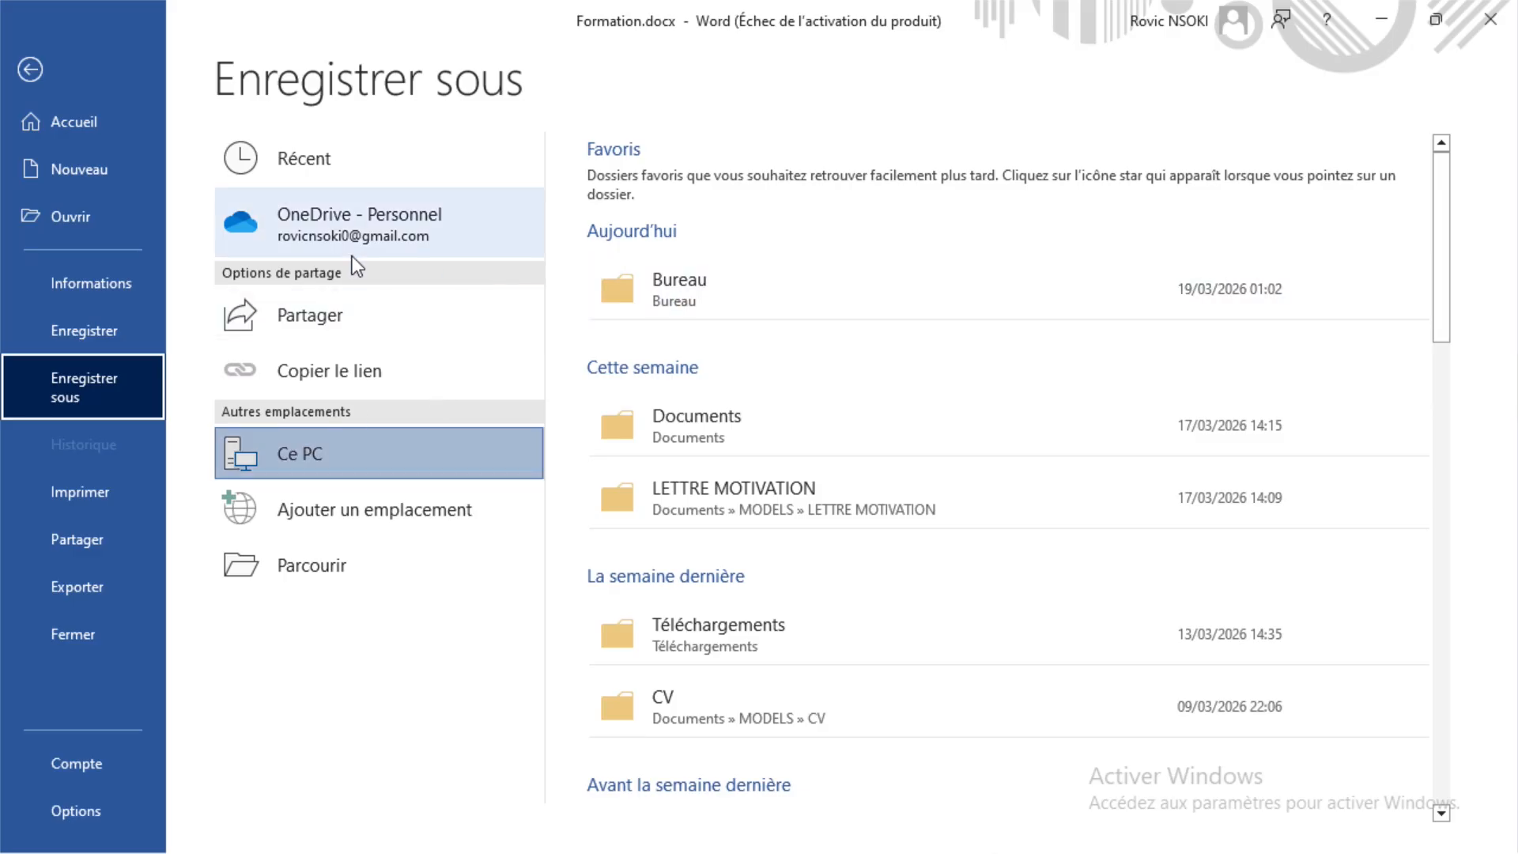
left_click(681, 302)
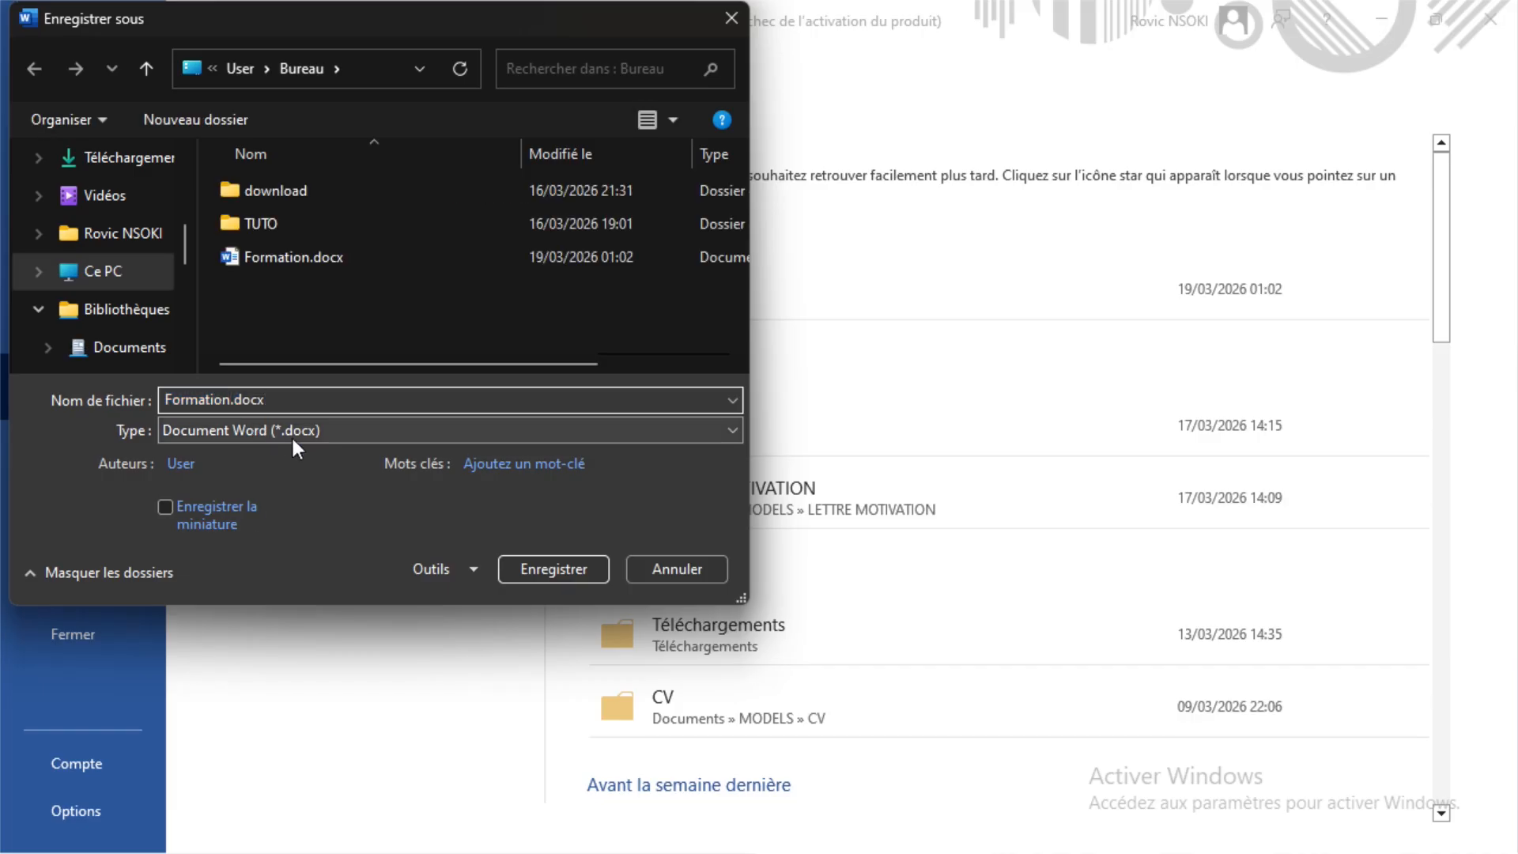
type("s")
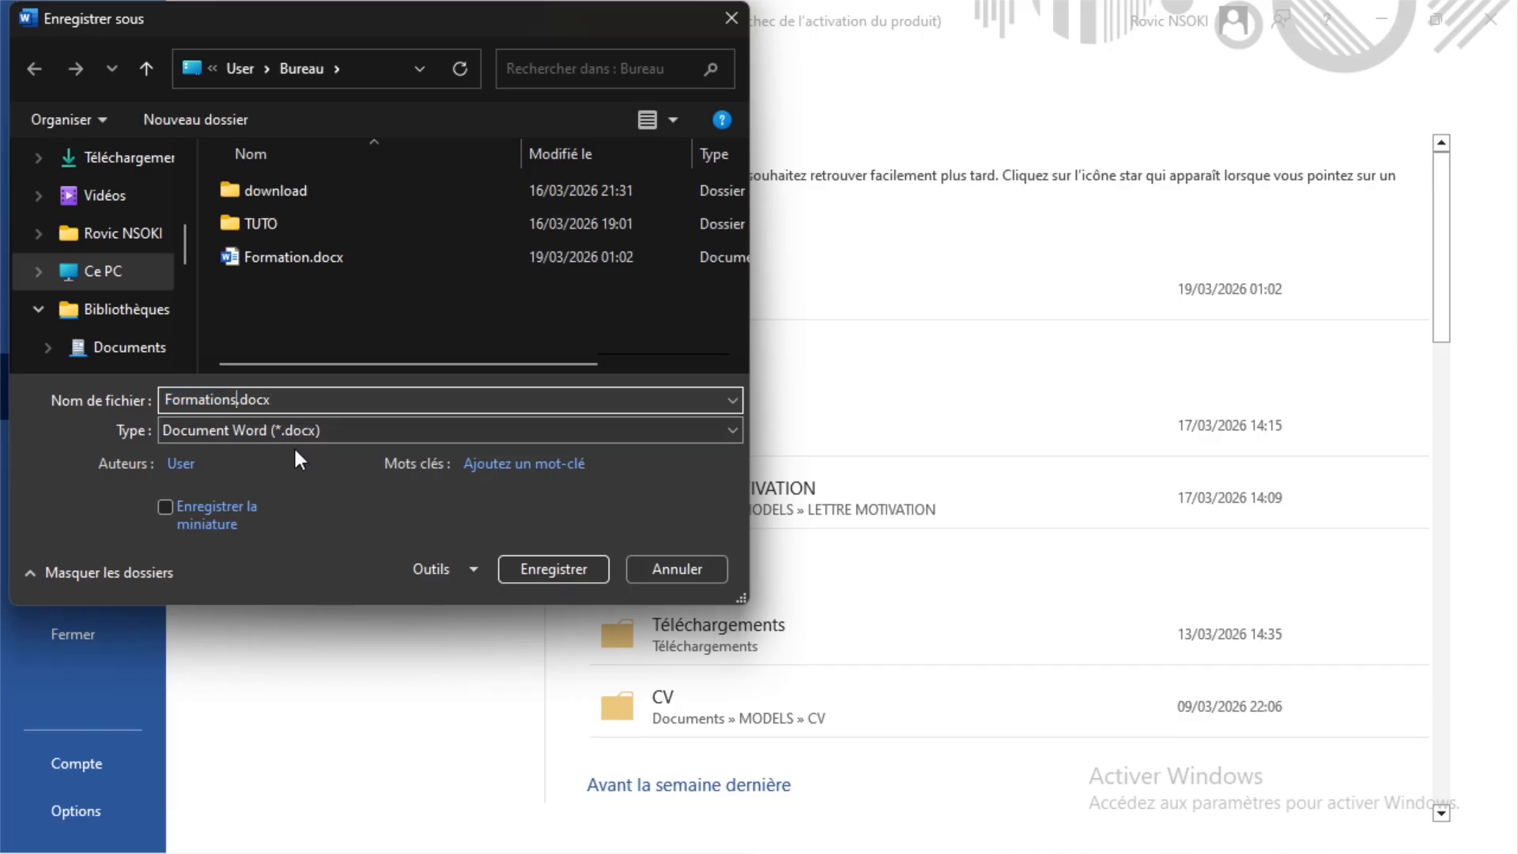
left_click(551, 571)
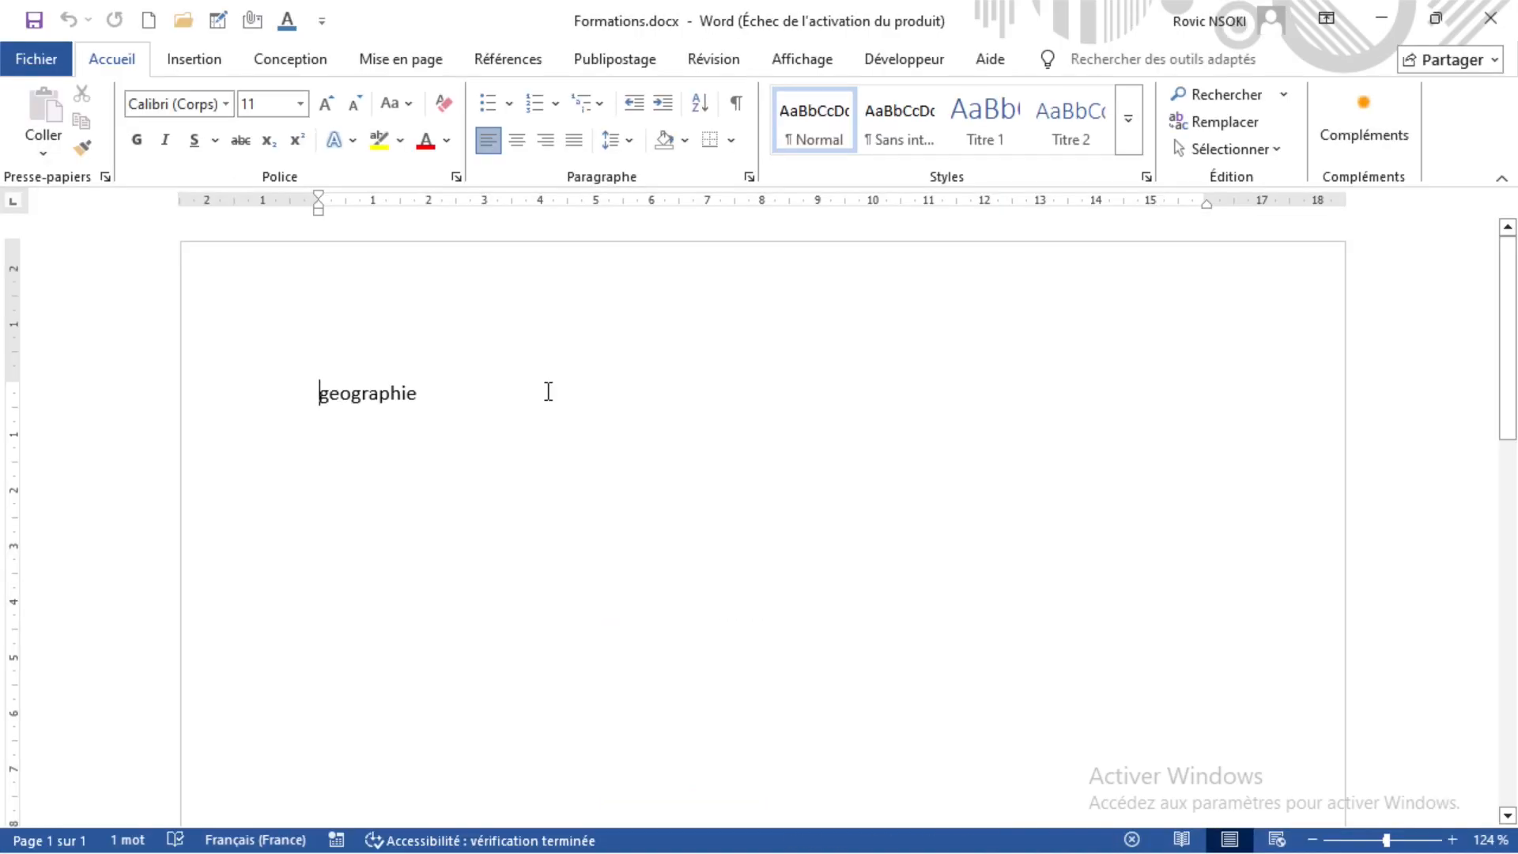
- Erase the word "geographie" from the page of Formations.docx
left_click(35, 56)
key("BackSpace")
key("BackSpace")
key("BackSpace")
key("BackSpace")
key("BackSpace")
key("BackSpace")
key("BackSpace")
key("BackSpace")
key("BackSpace")
key("BackSpace")
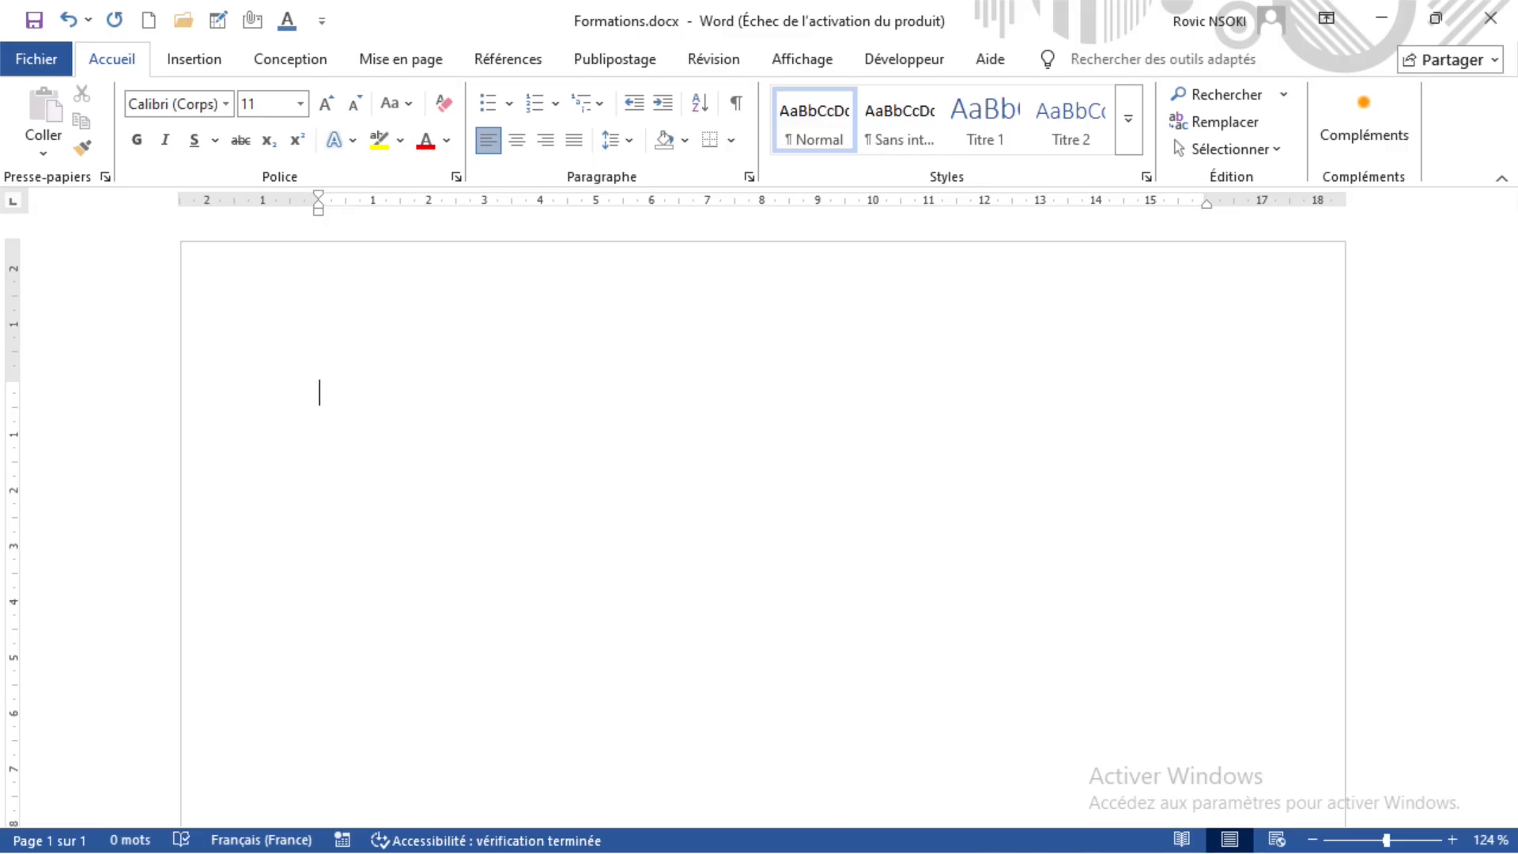
- Write the sentence "La geographie sont la description des different formes du relief." with its mistakes, and end the paragraph
type("la geographie")
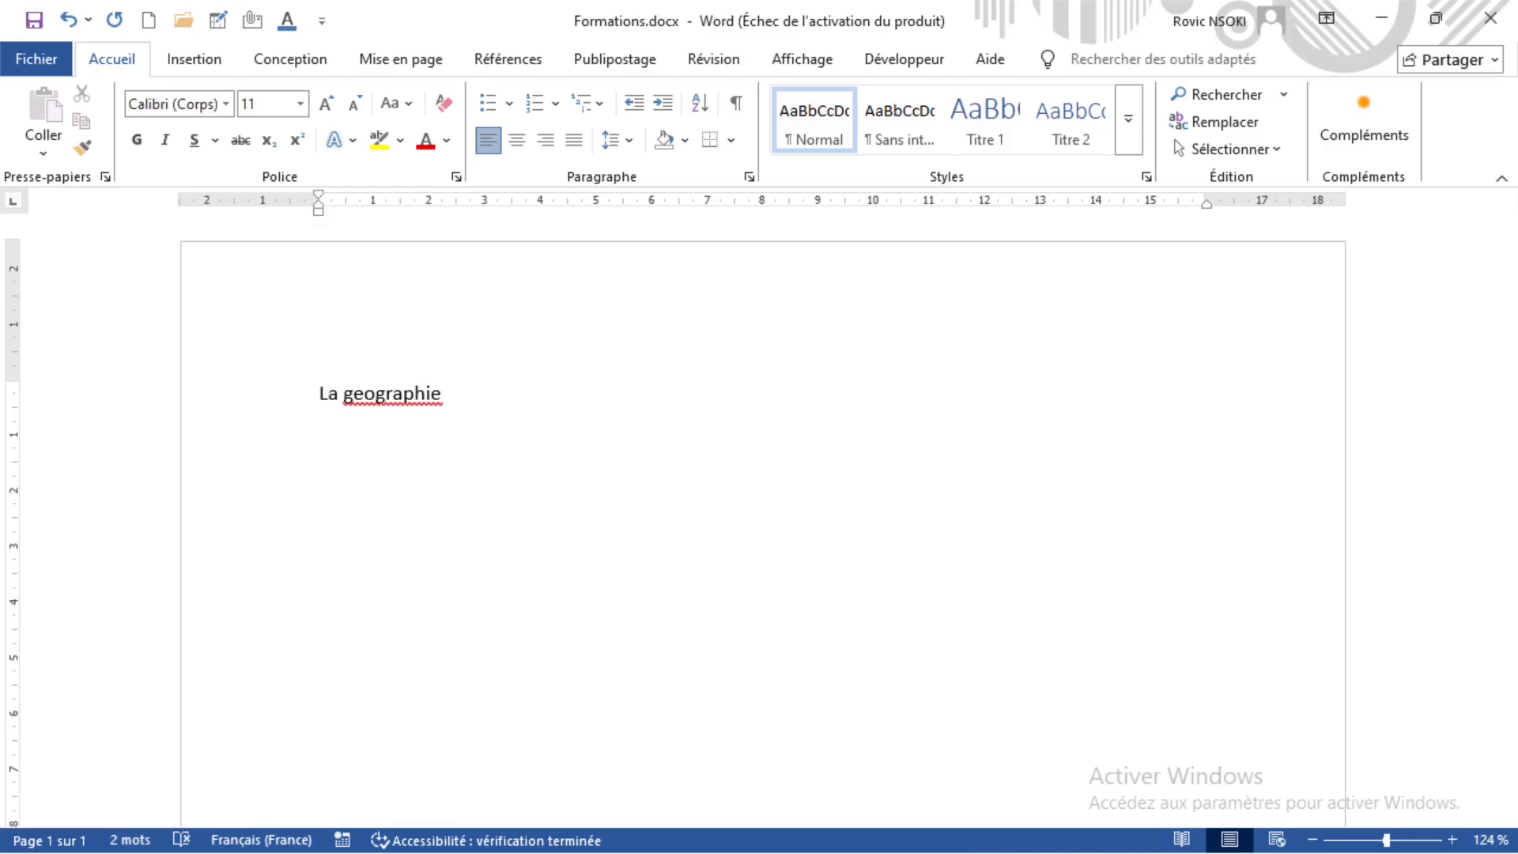
type("sont la descrip")
type("tio")
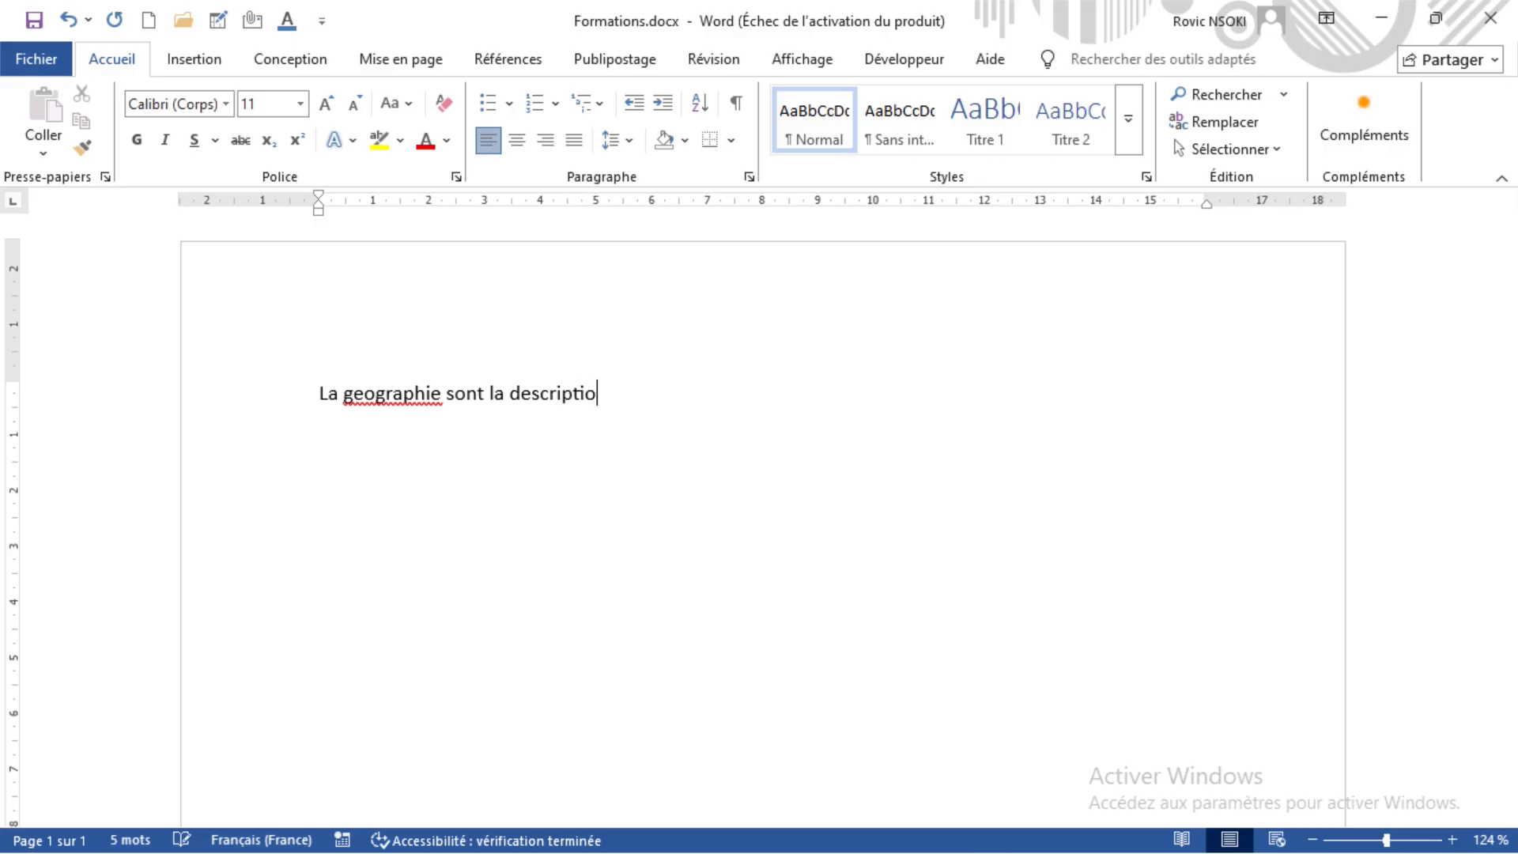
type("n des diffen")
key("BackSpace")
type("rent")
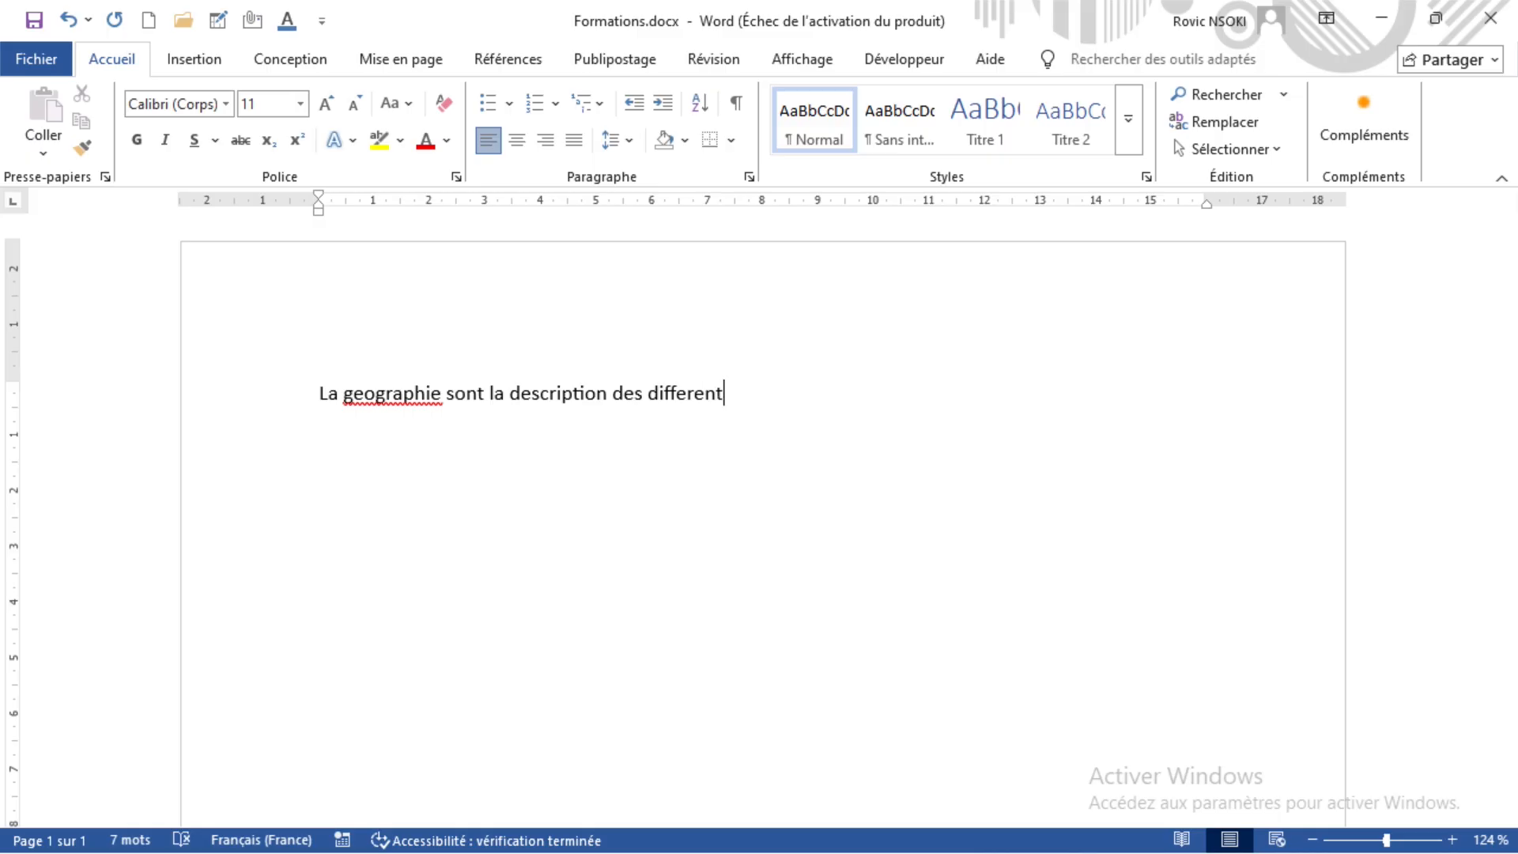
type(" forme")
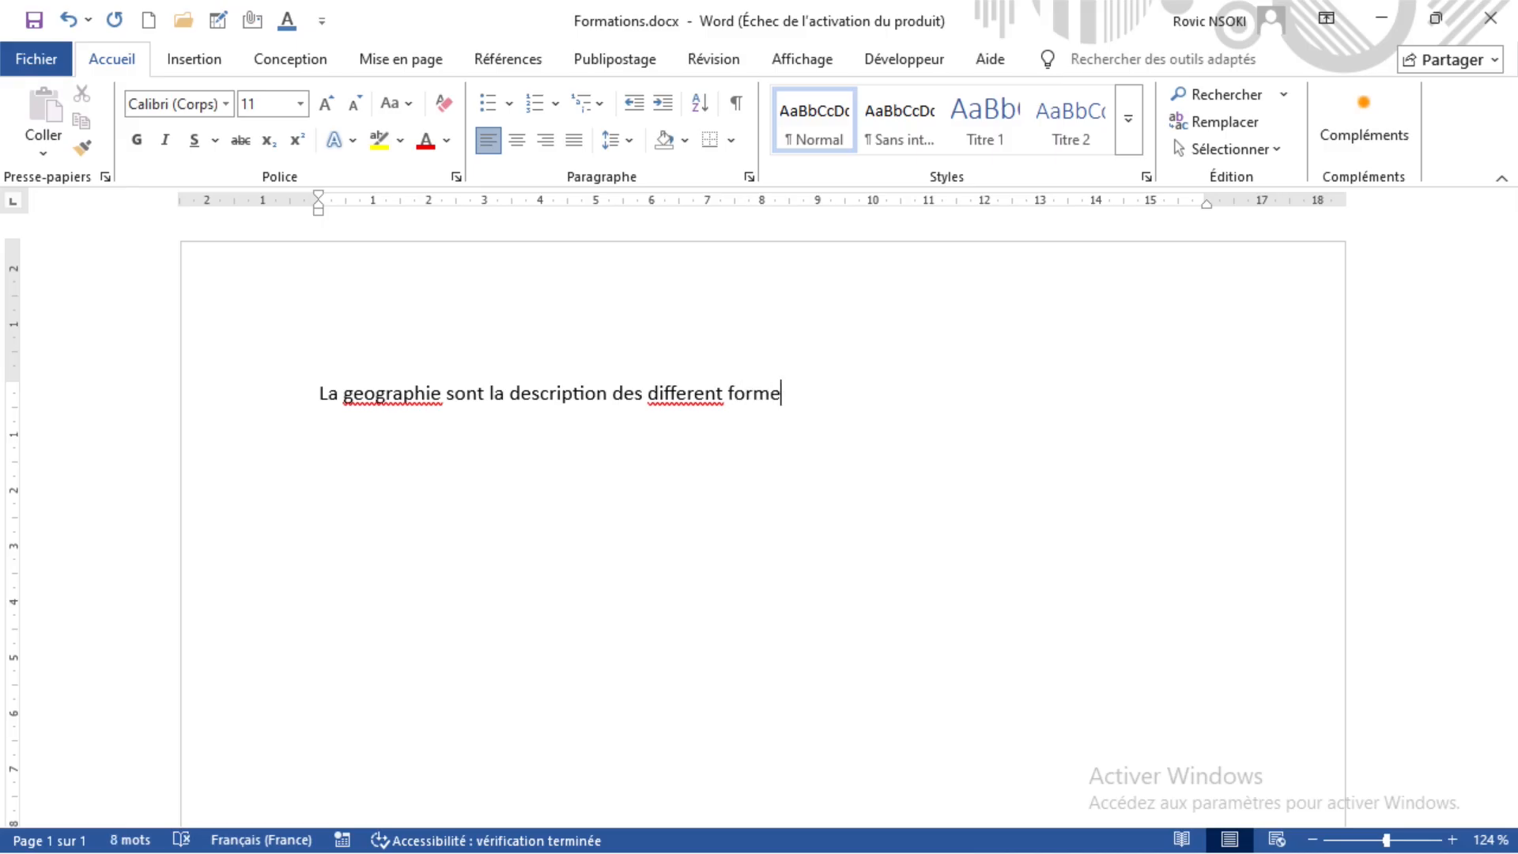
type("s du relief")
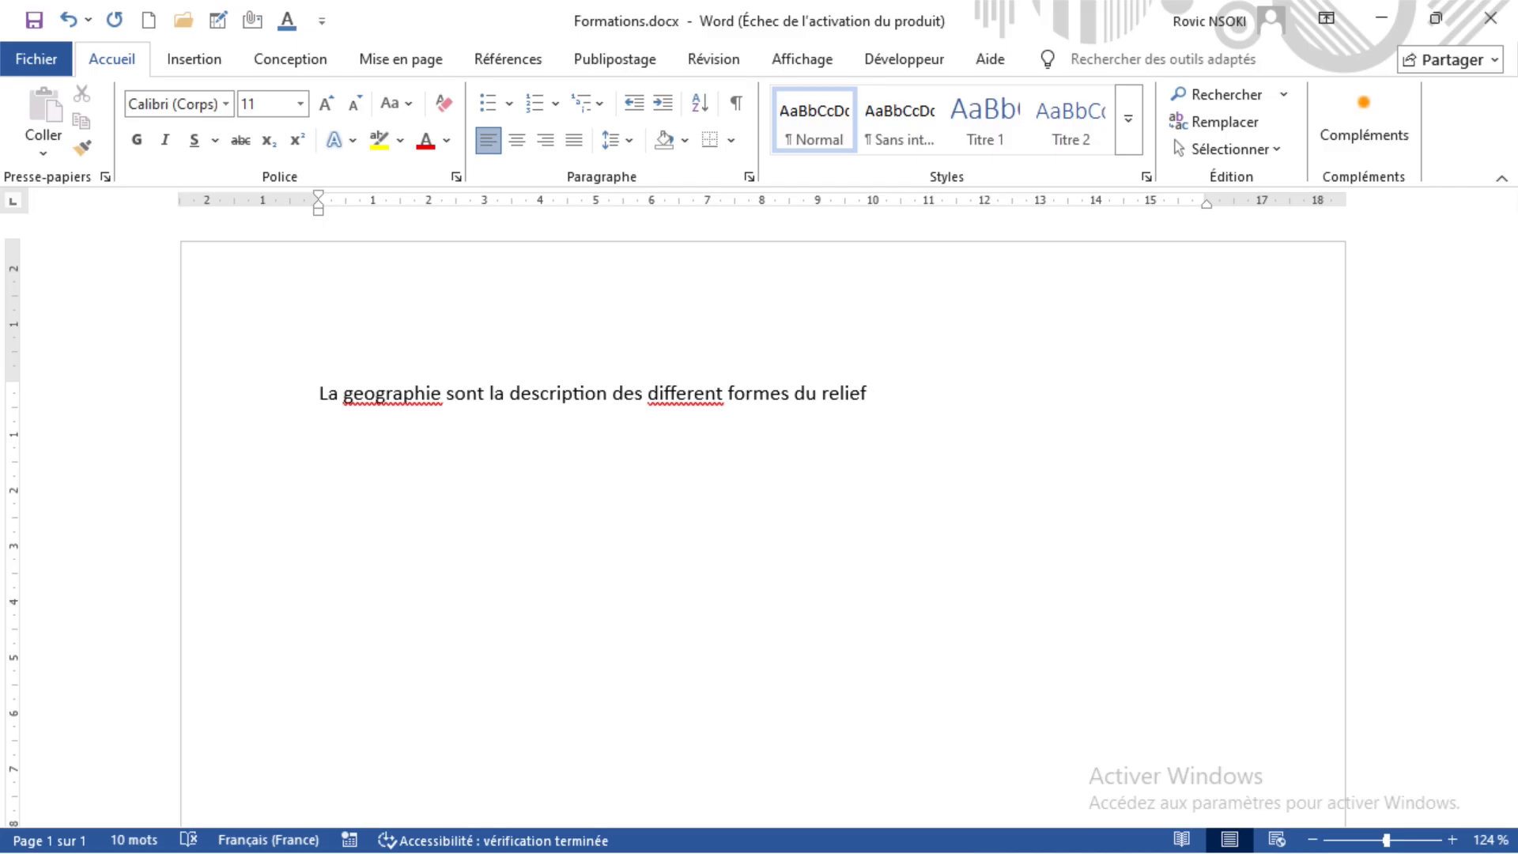
type(".")
key("Return")
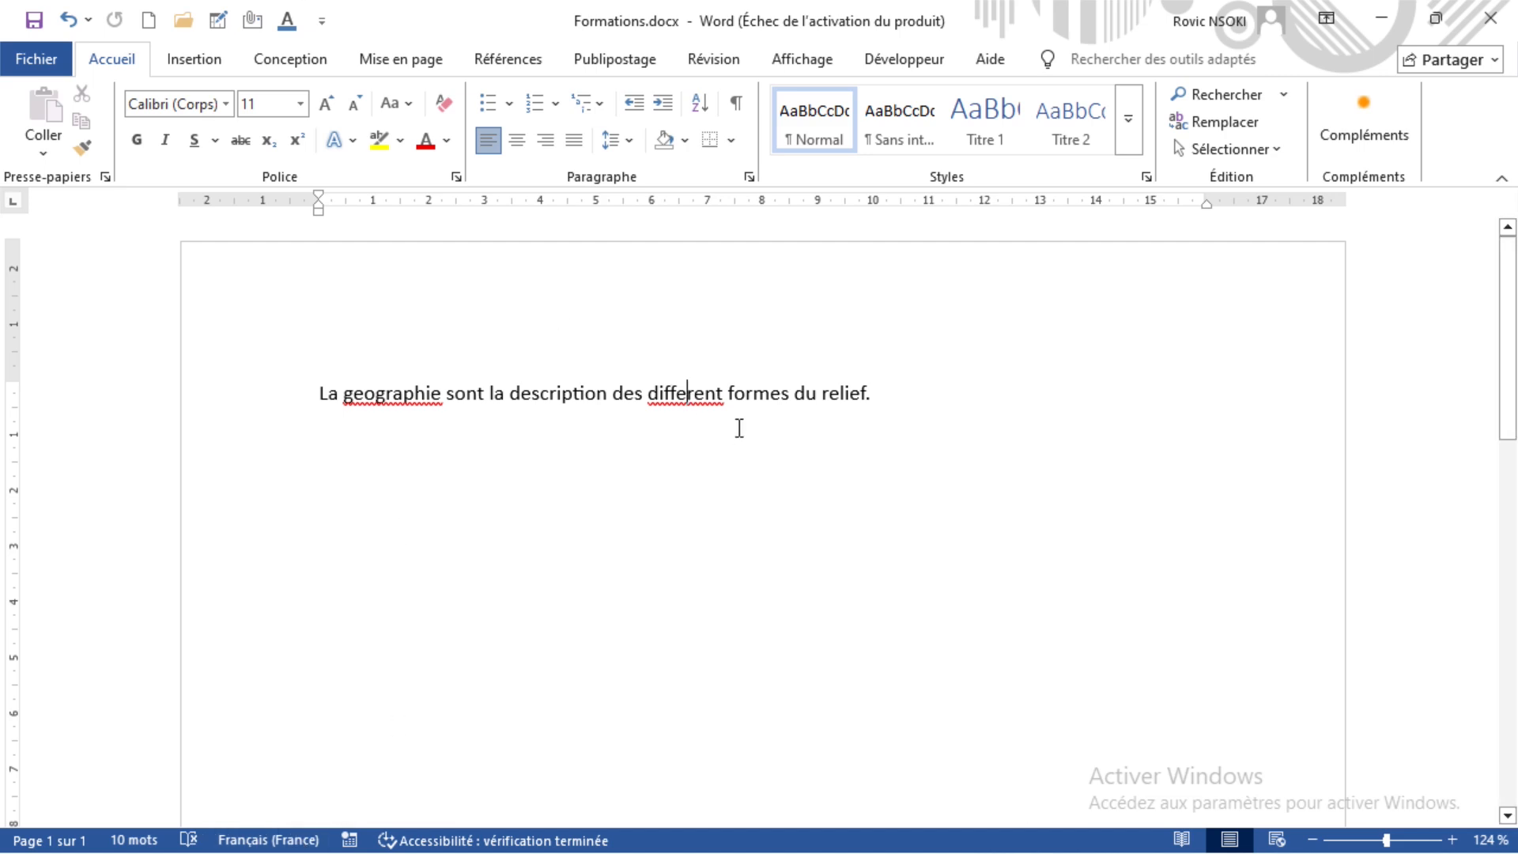
- Correct "geographie" to "géographie" by hand, replacing its first e with é
left_click(886, 399)
left_click(716, 393)
left_click(882, 393)
left_click(364, 395)
key("BackSpace")
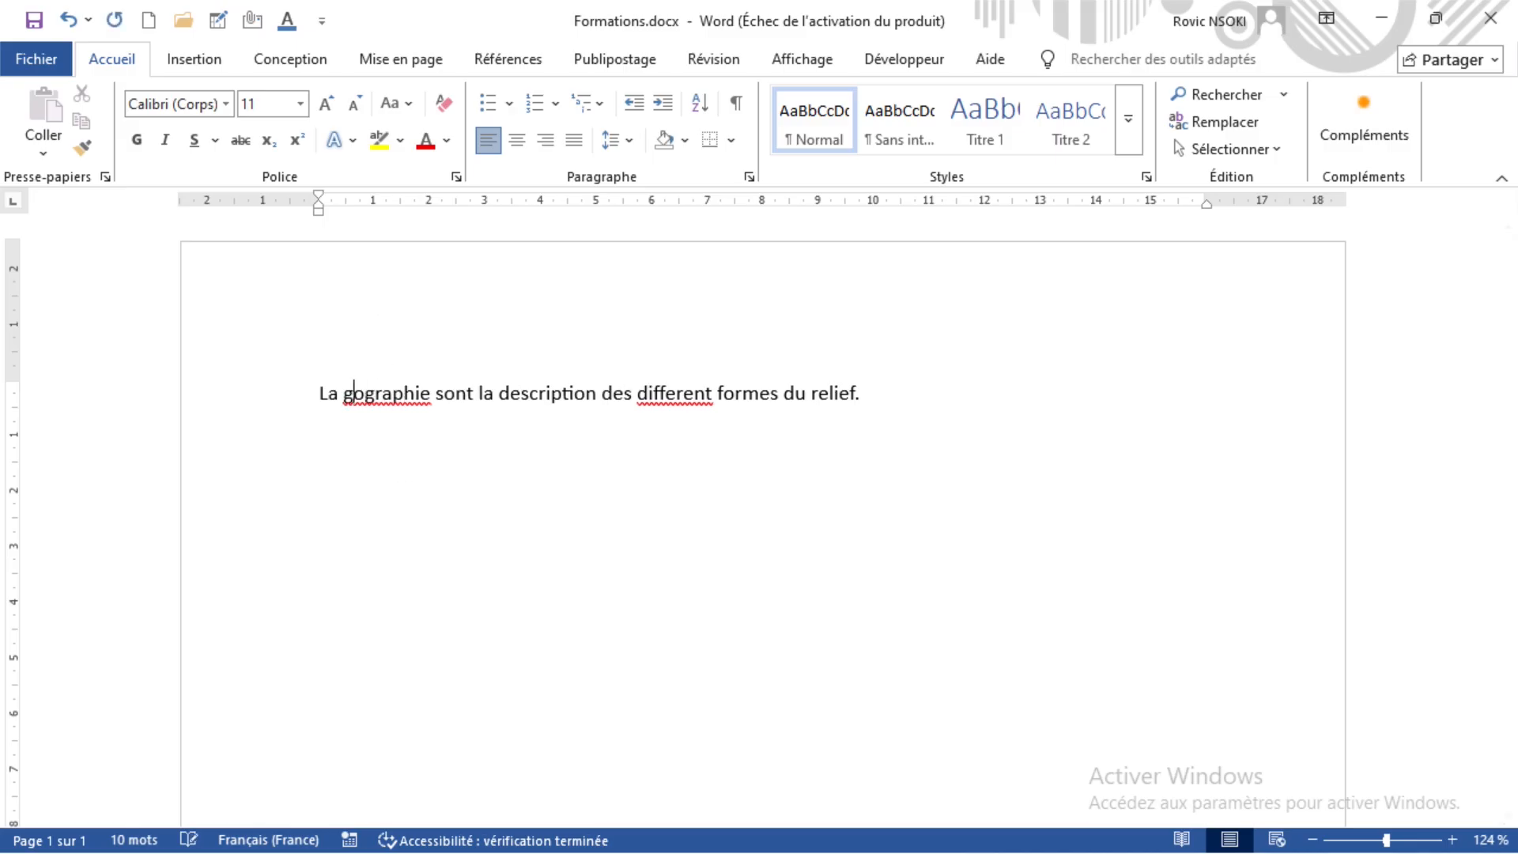
type("é")
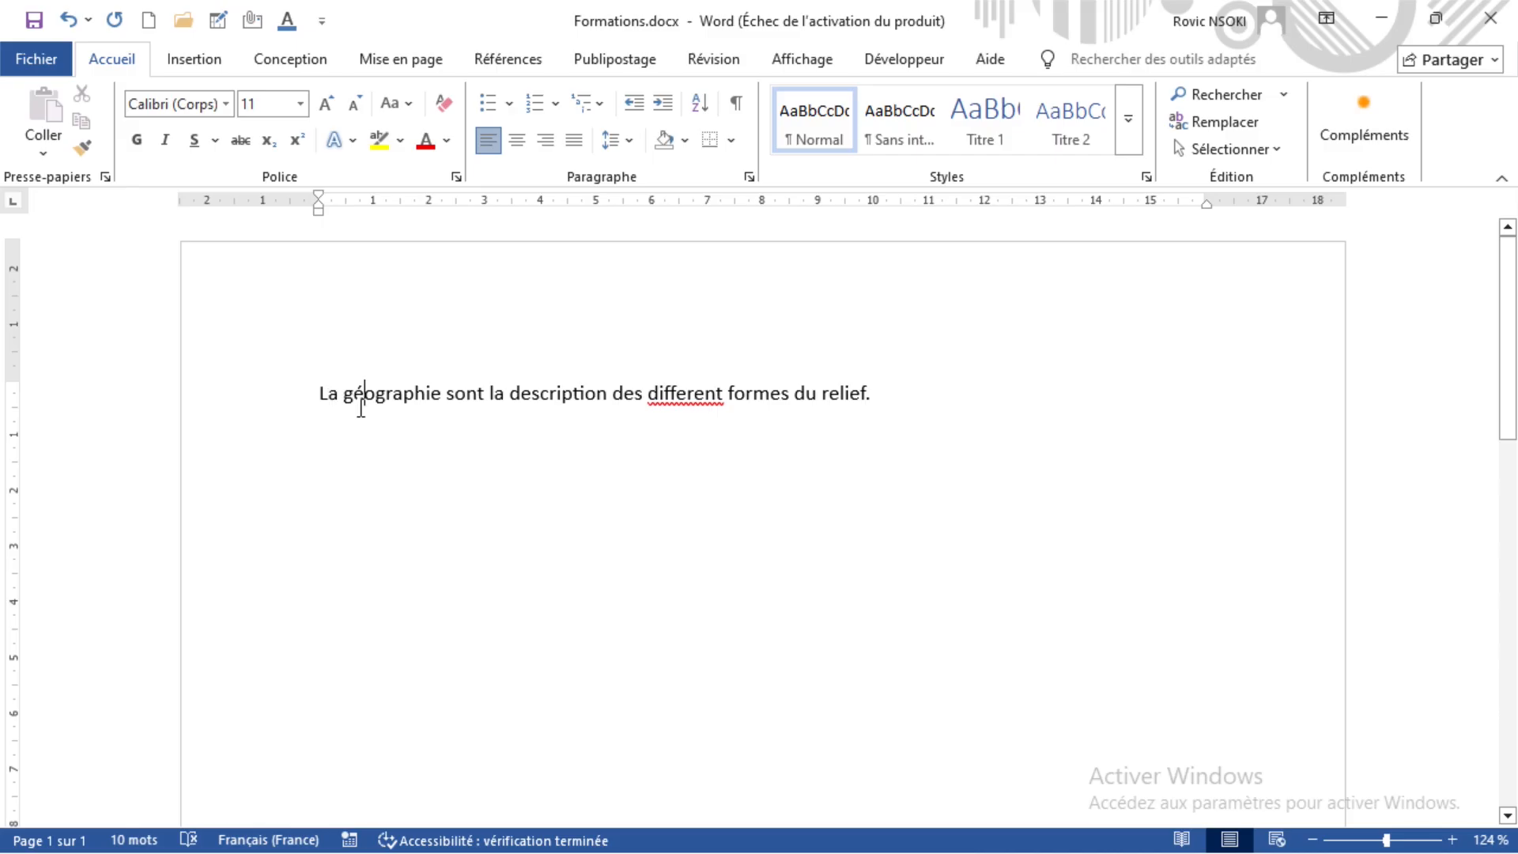
- Correct "different" to "différent" by hand, and undo the manual accent corrections in the sentence
left_click(687, 401)
key("BackSpace")
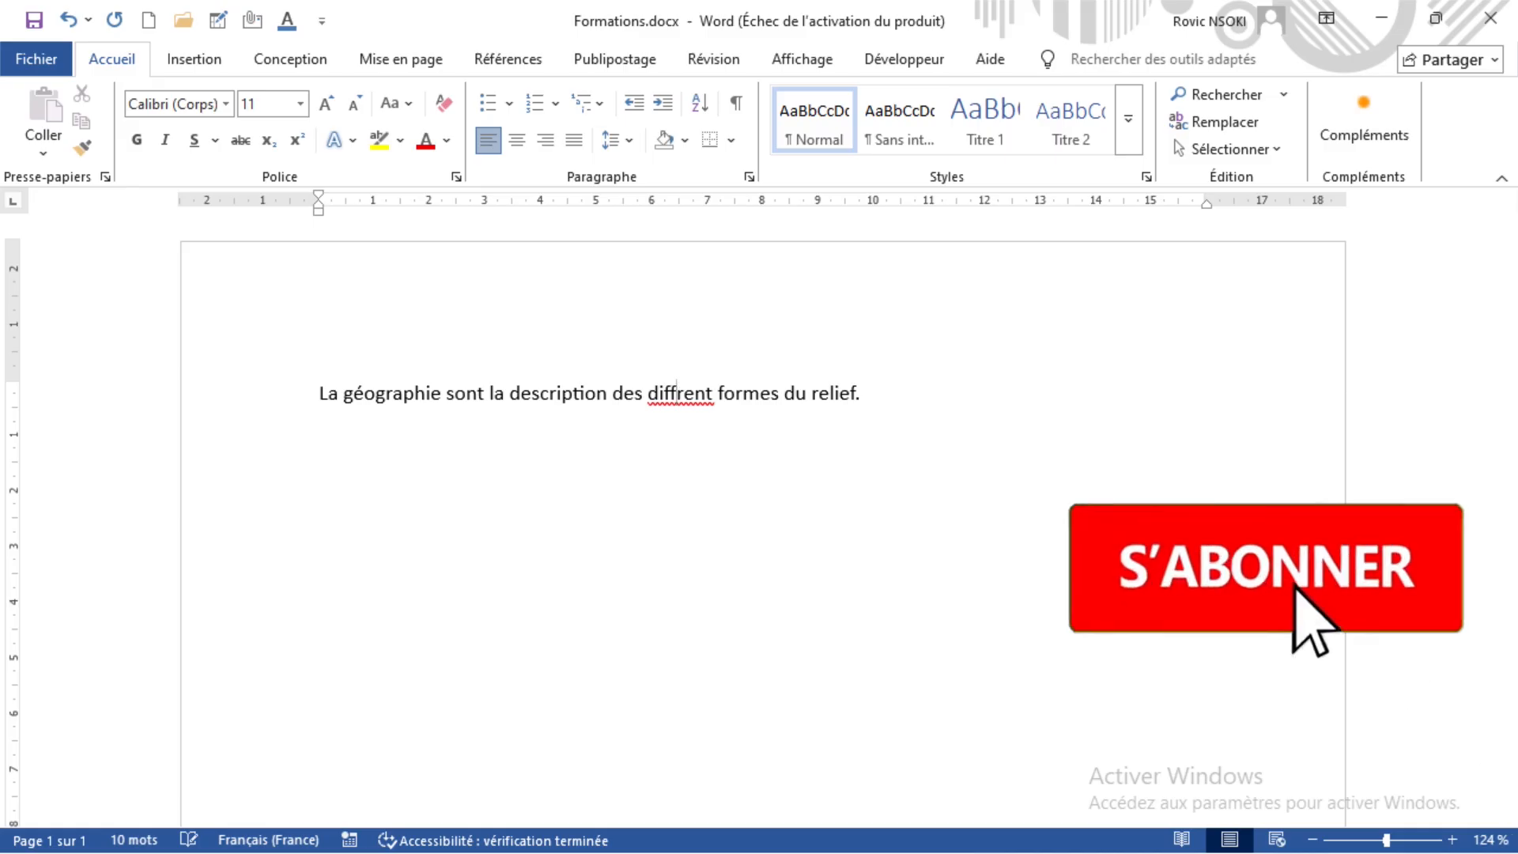
type("é")
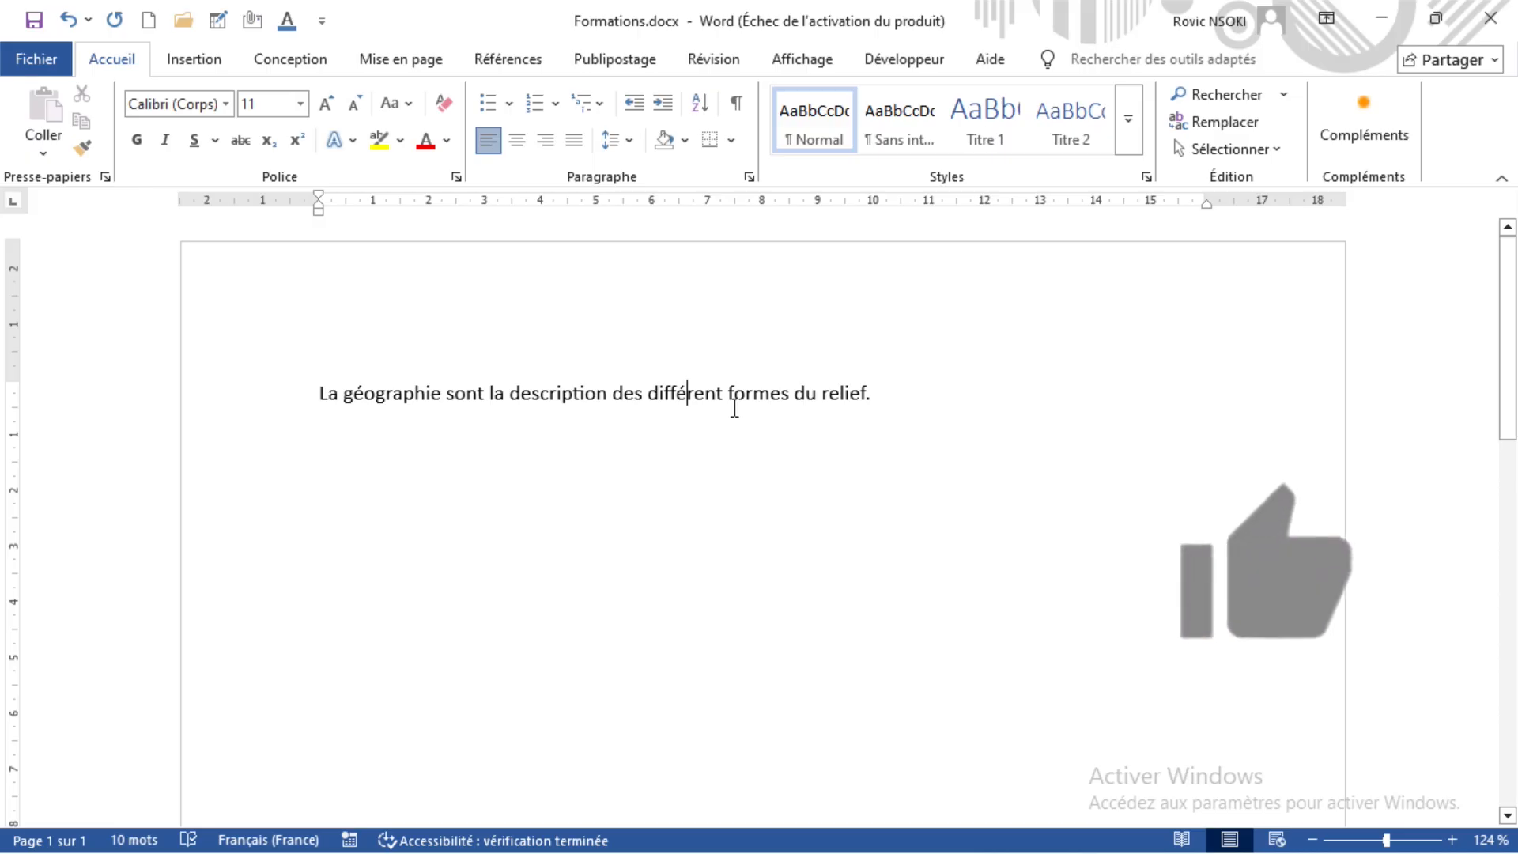
key("ctrl+z")
key("ctrl+z")
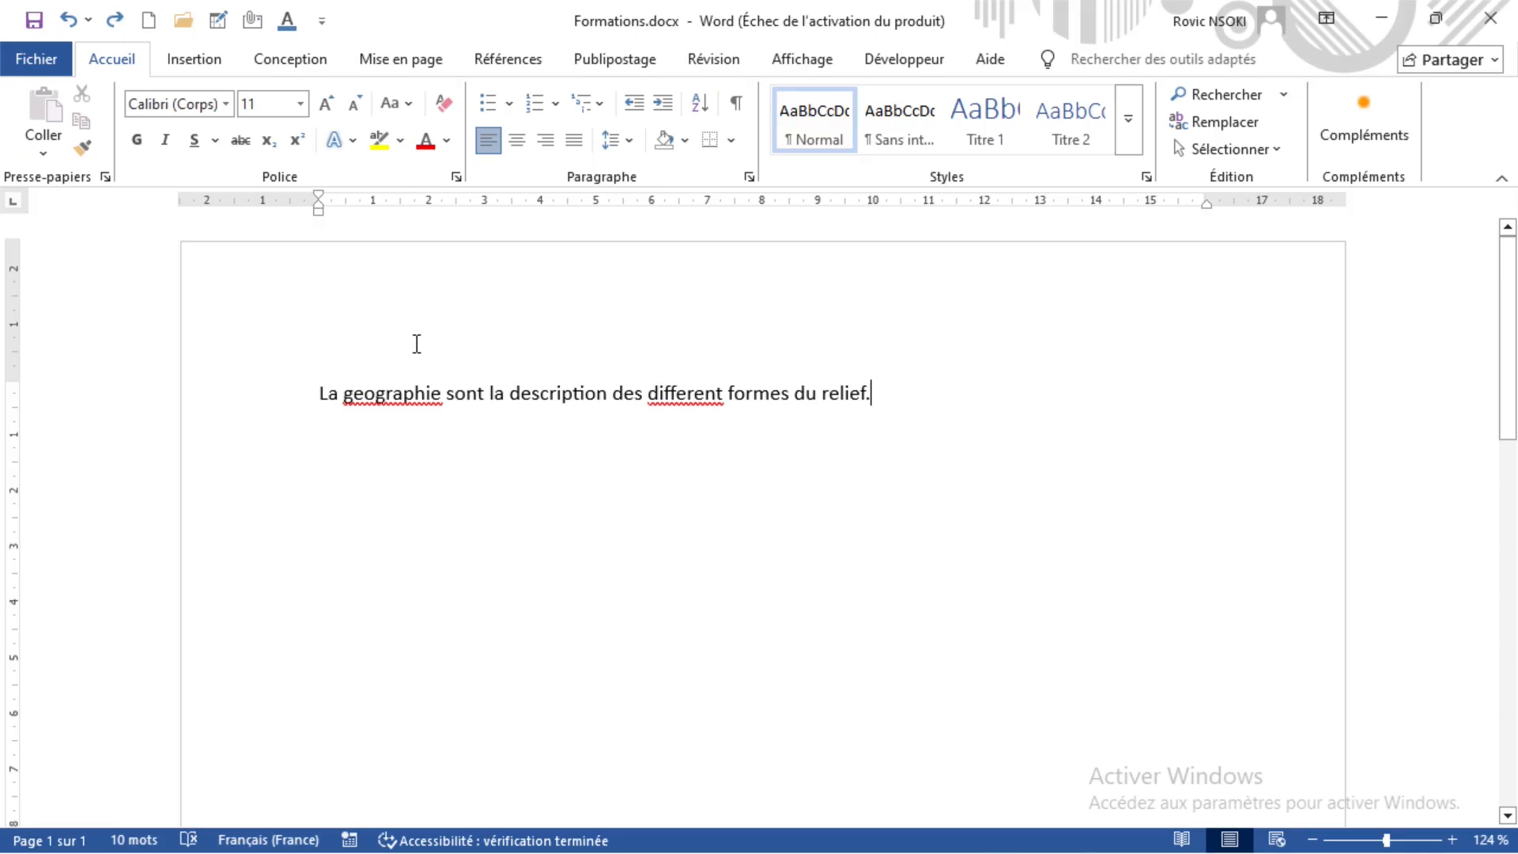
- Run the spelling check and accept the suggestions "géographie" for "geographie" and "différent" for "different"
left_click(190, 841)
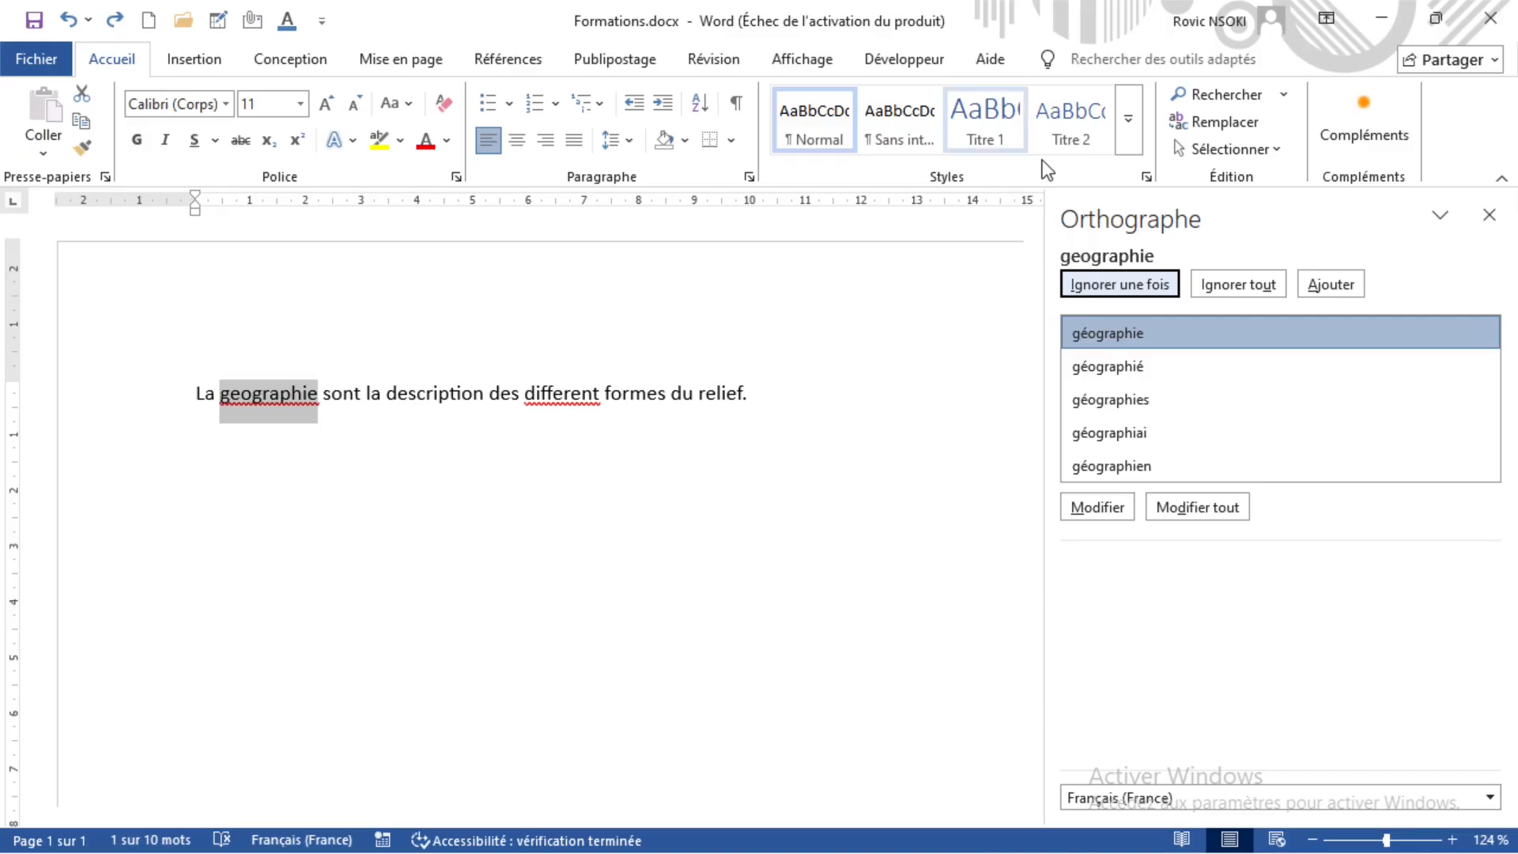
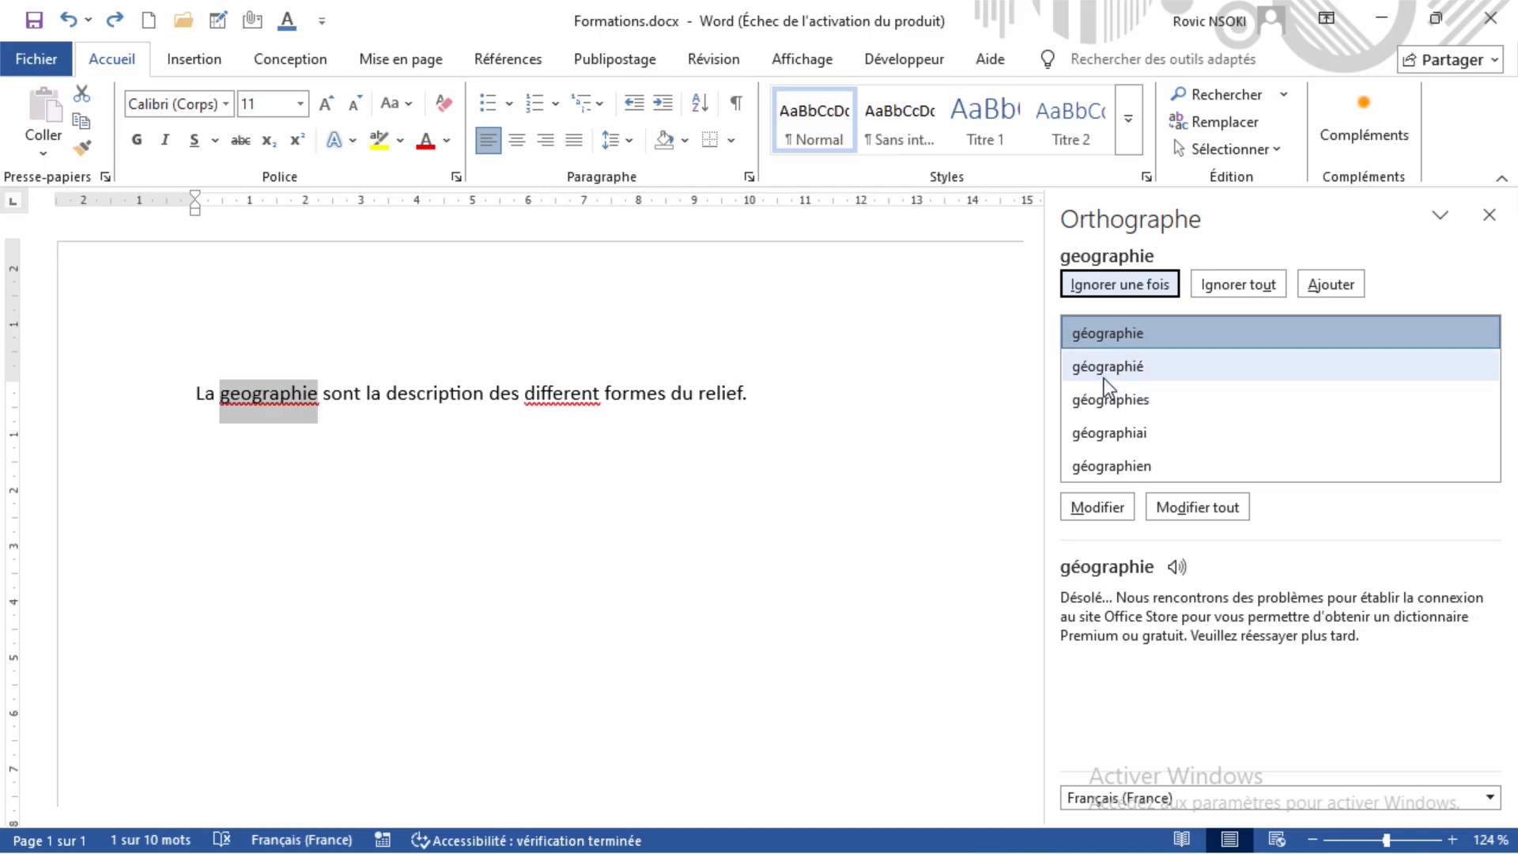
left_click(1111, 330)
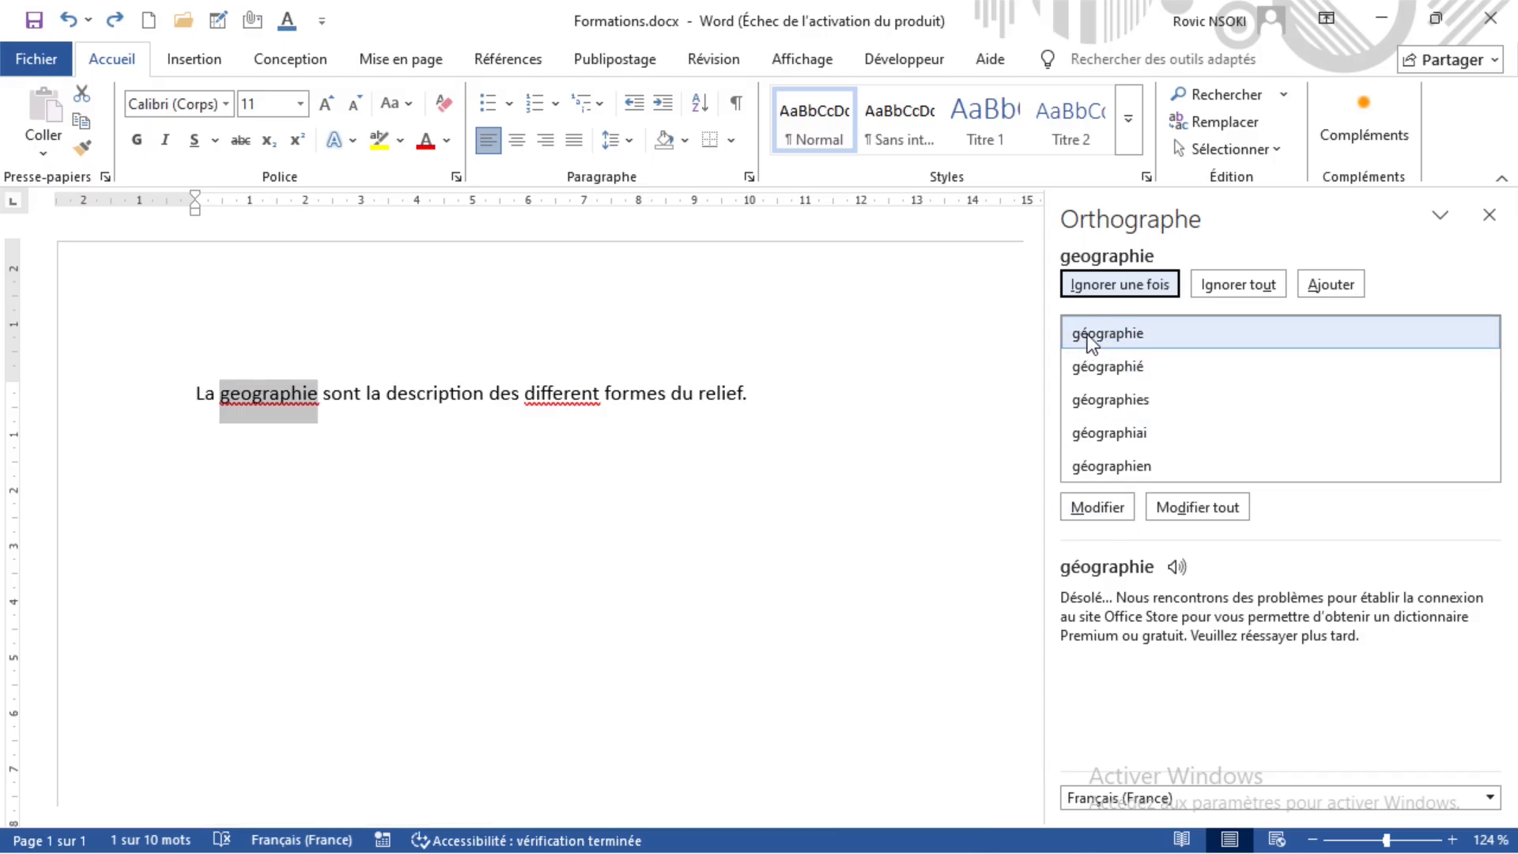
left_click(1089, 506)
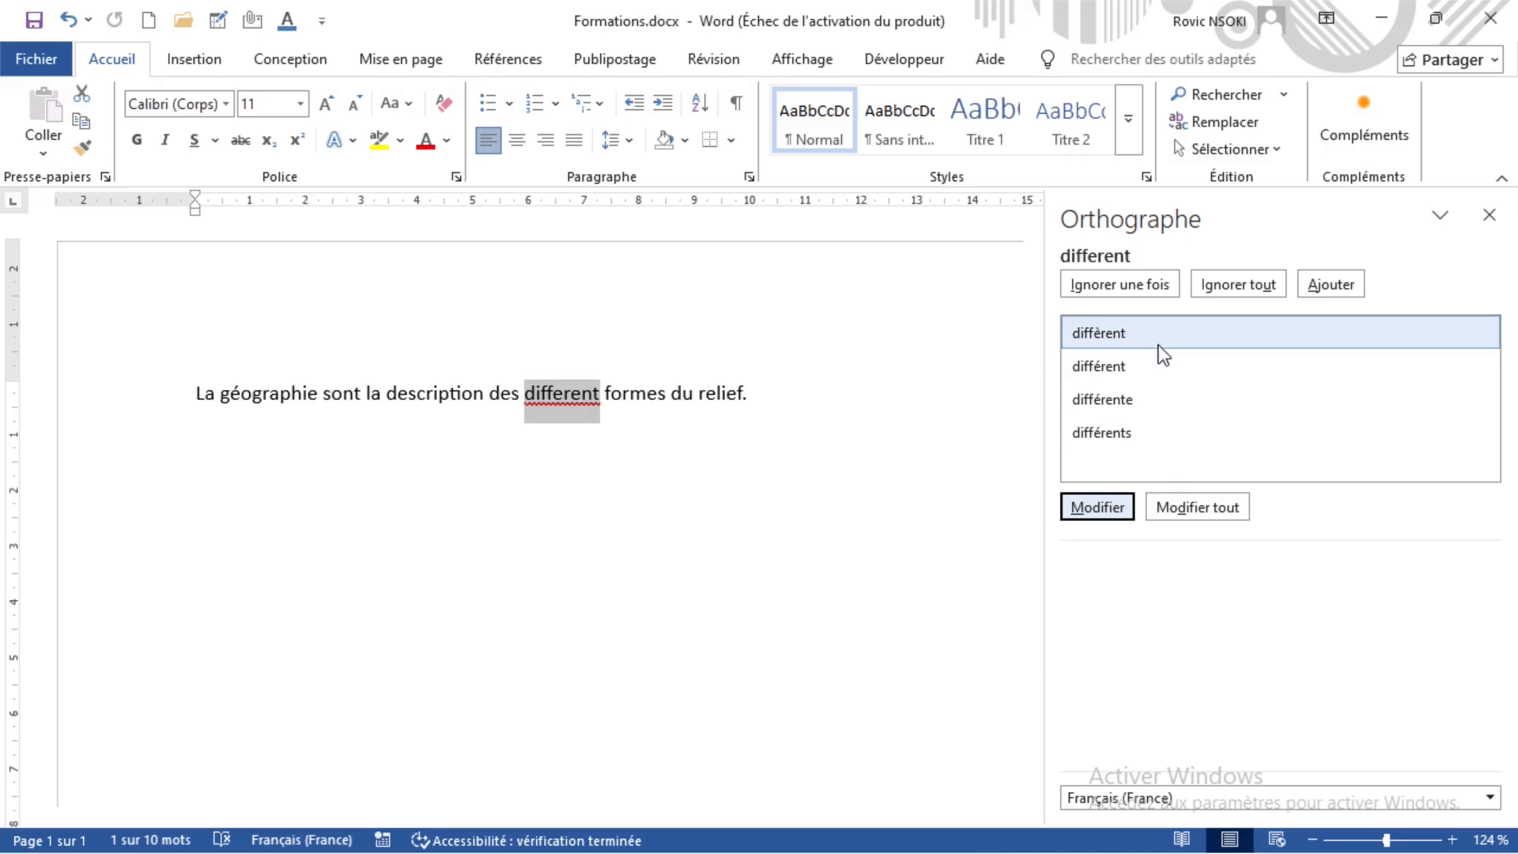
left_click(1145, 369)
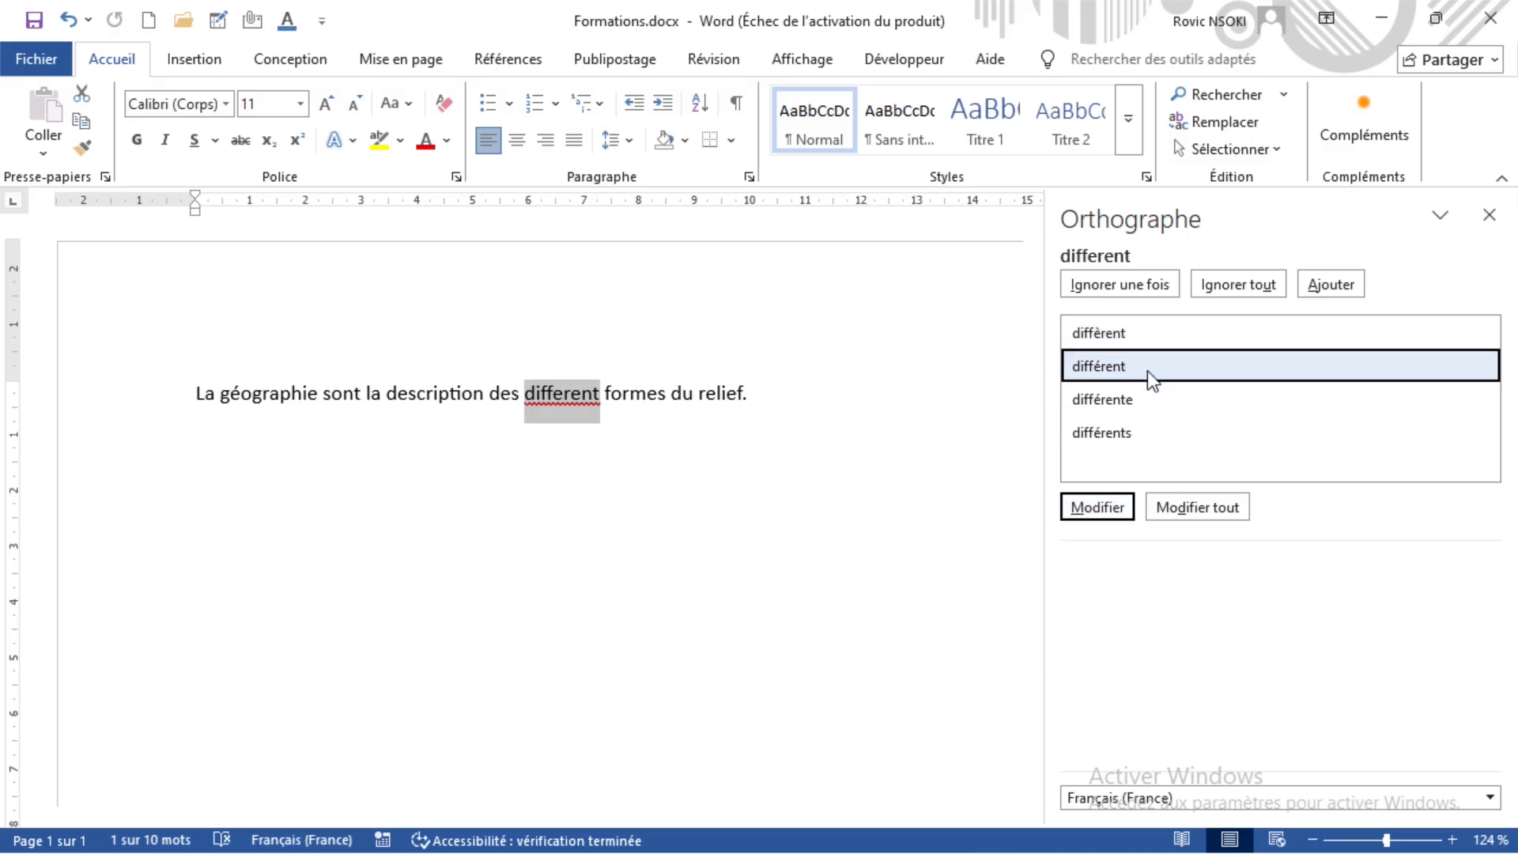
left_click(1125, 509)
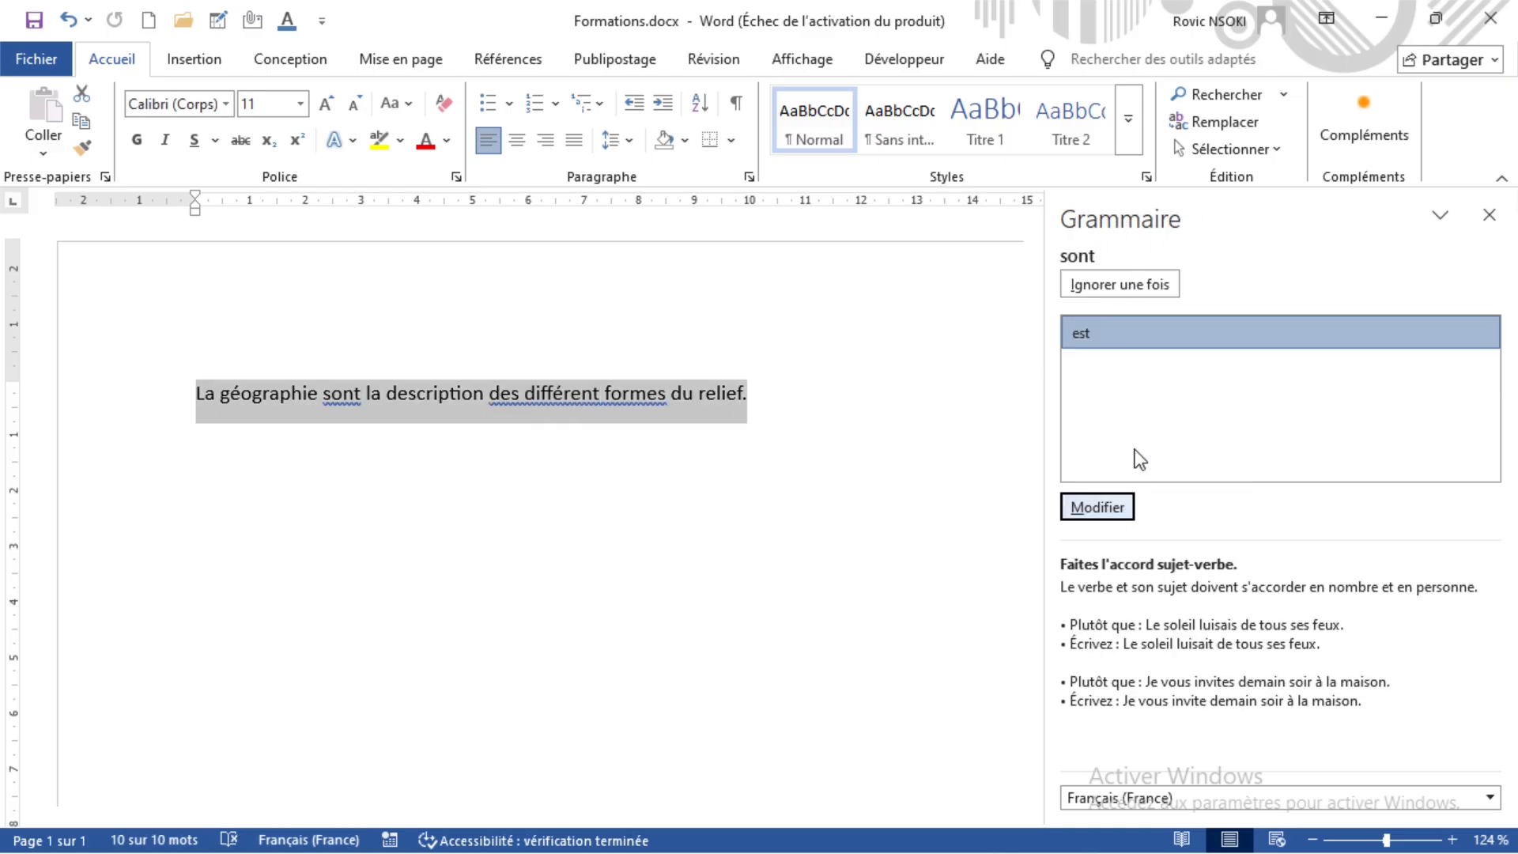
- Complete the grammar check by replacing "sont" with "est" and "des différent formes" with "des différentes formes"
left_click(811, 440)
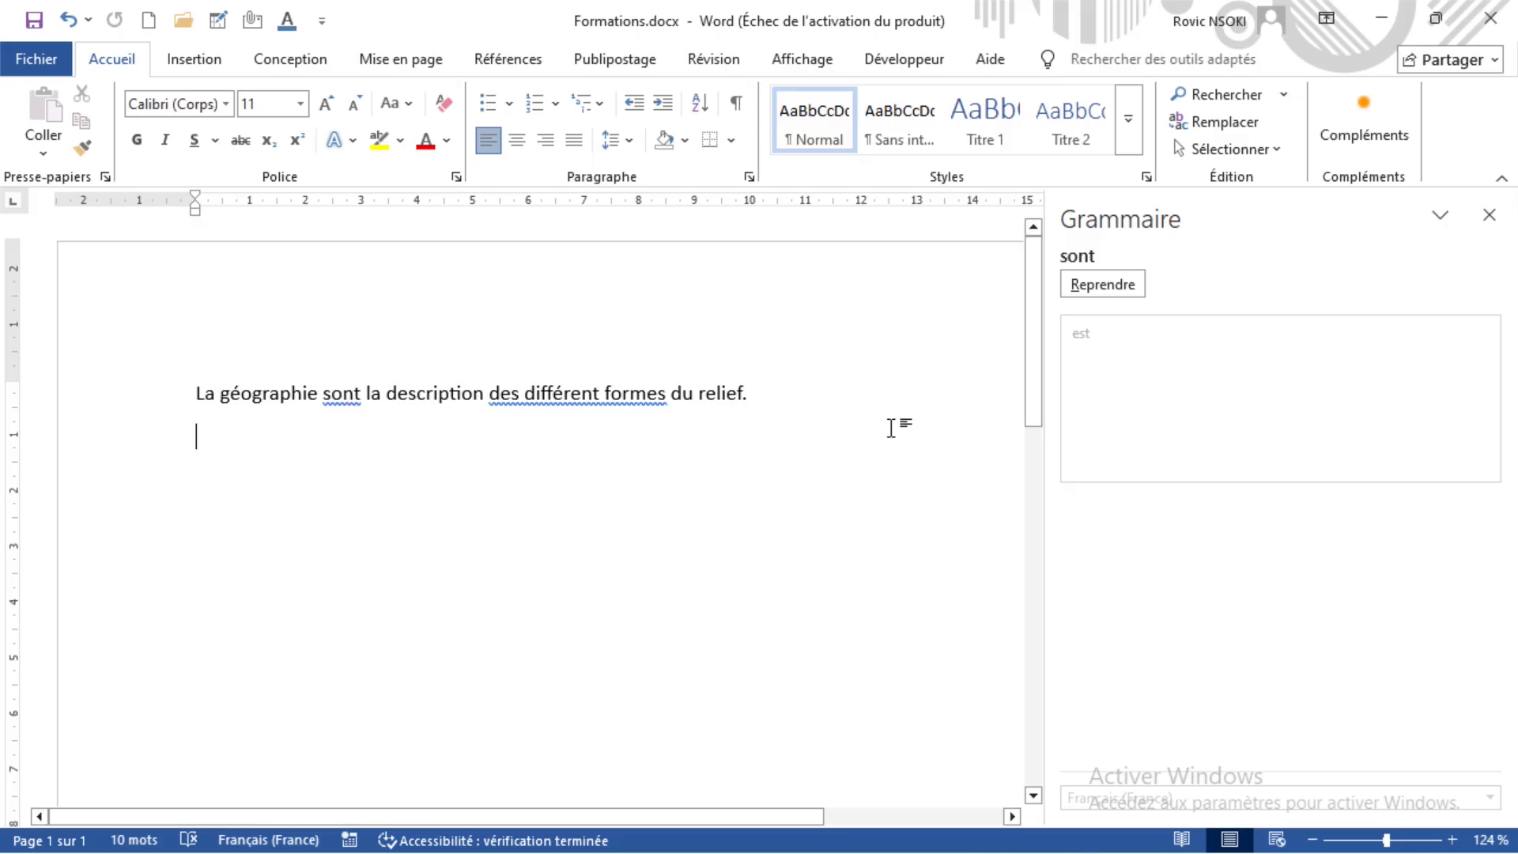
left_click(1089, 287)
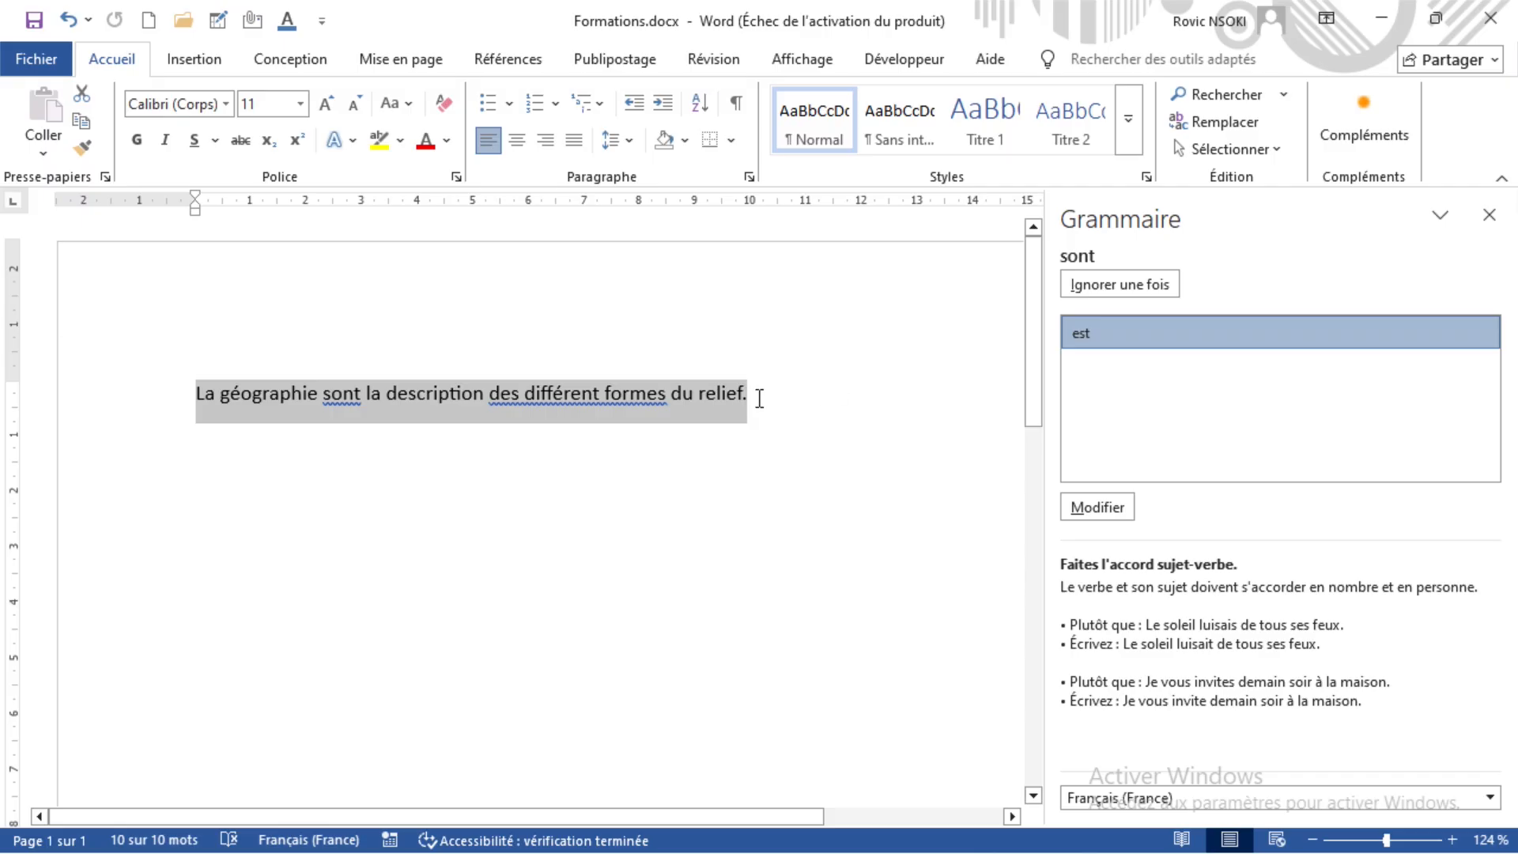
left_click(1088, 327)
left_click(1088, 345)
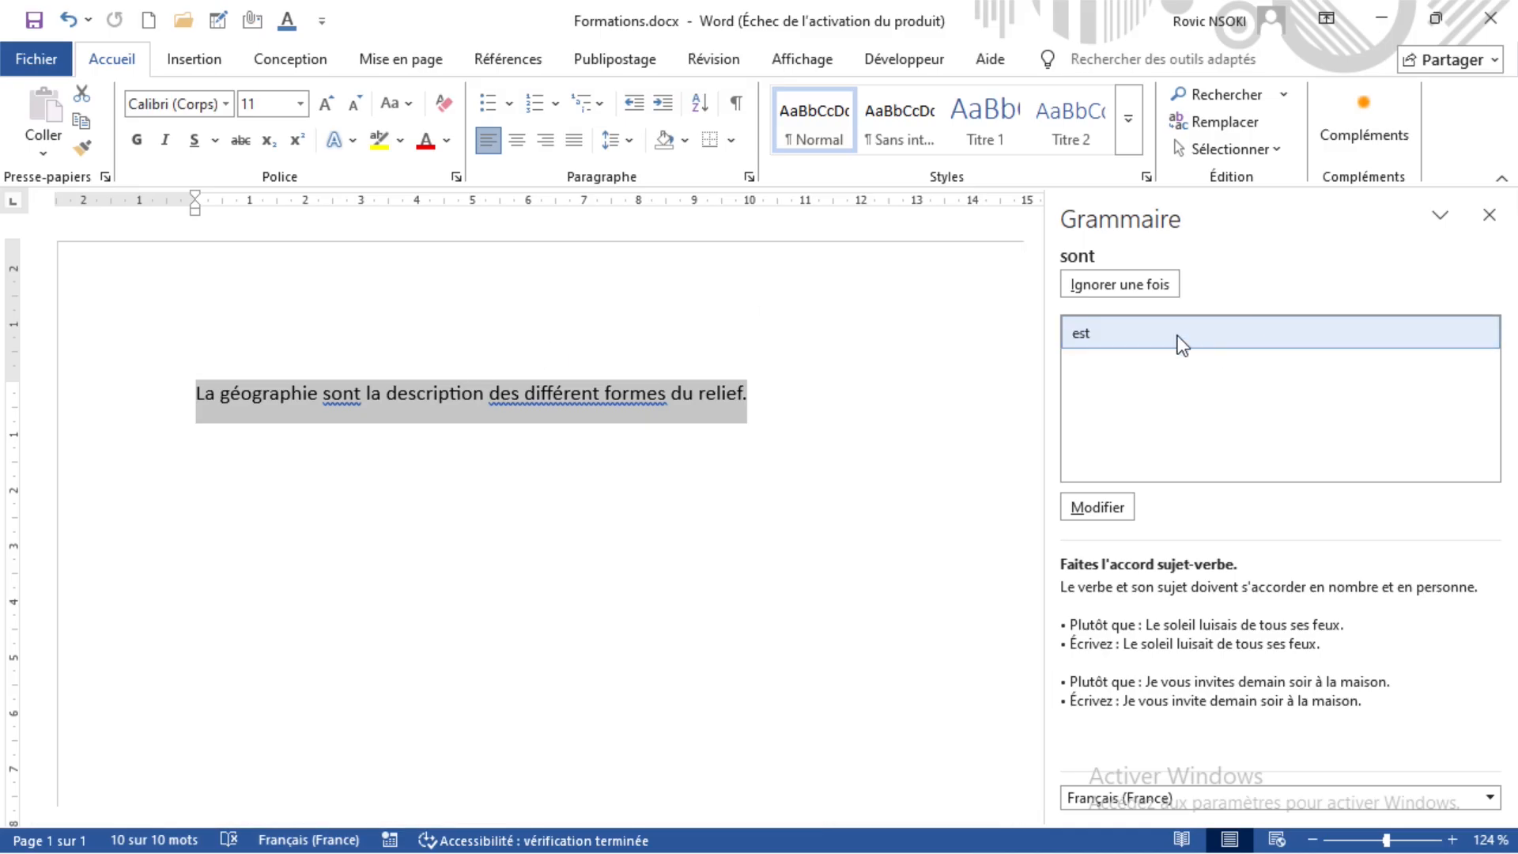
left_click(1113, 506)
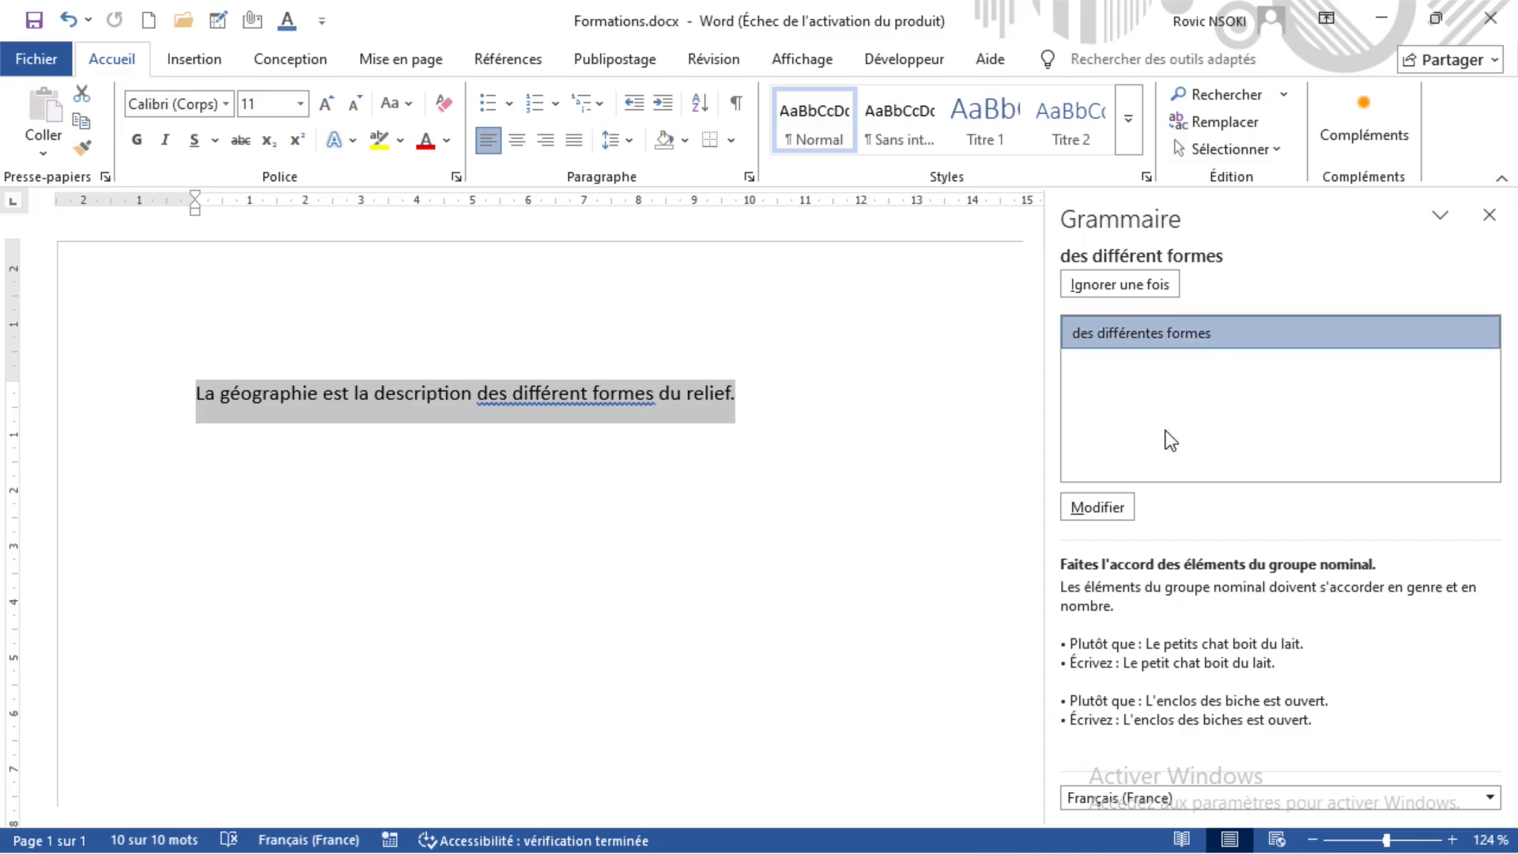
left_click(1121, 501)
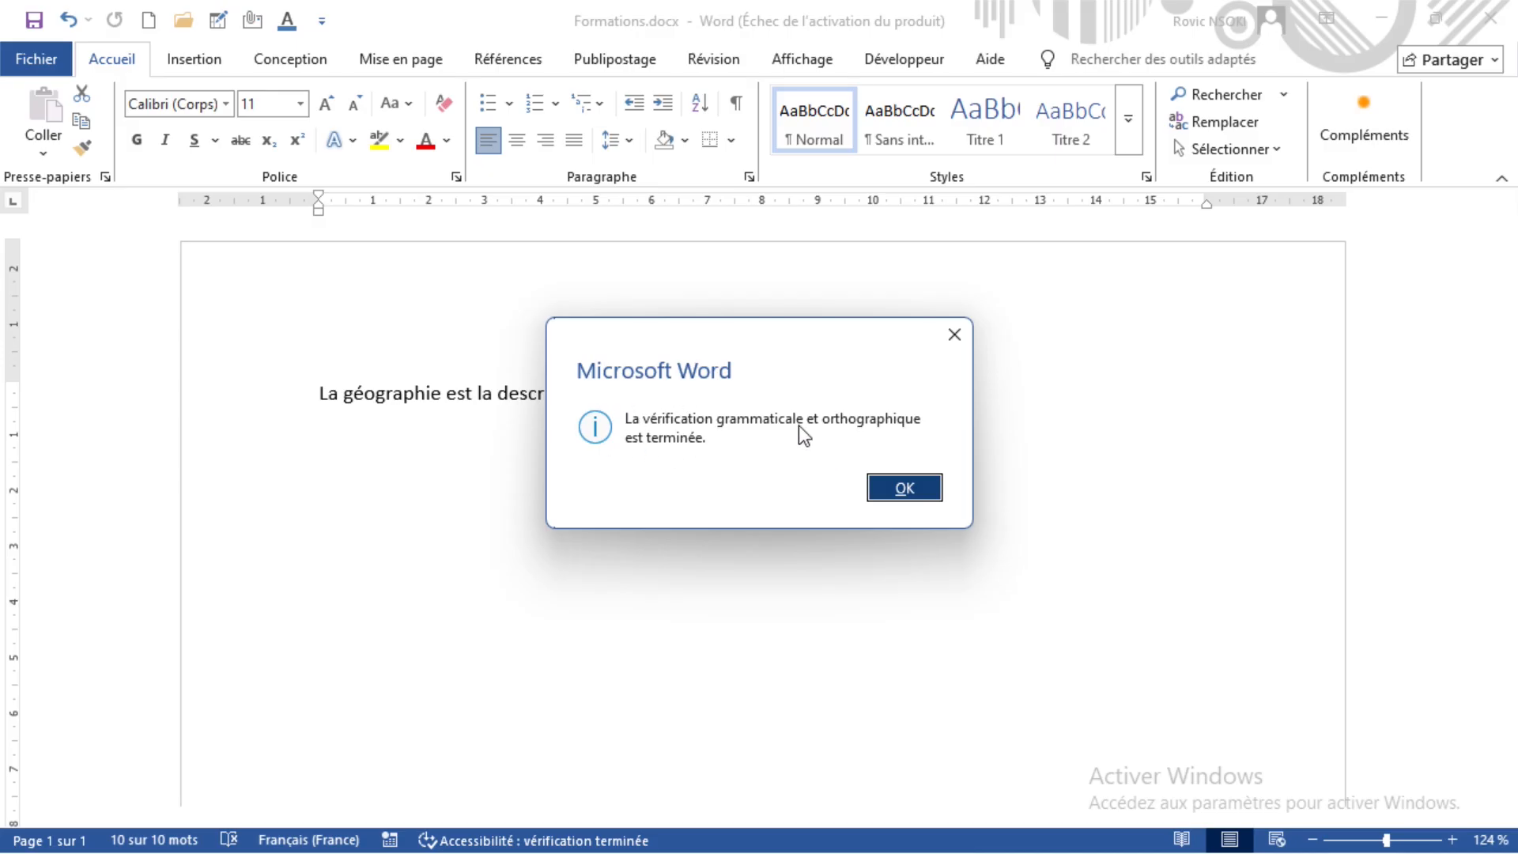
left_click(902, 487)
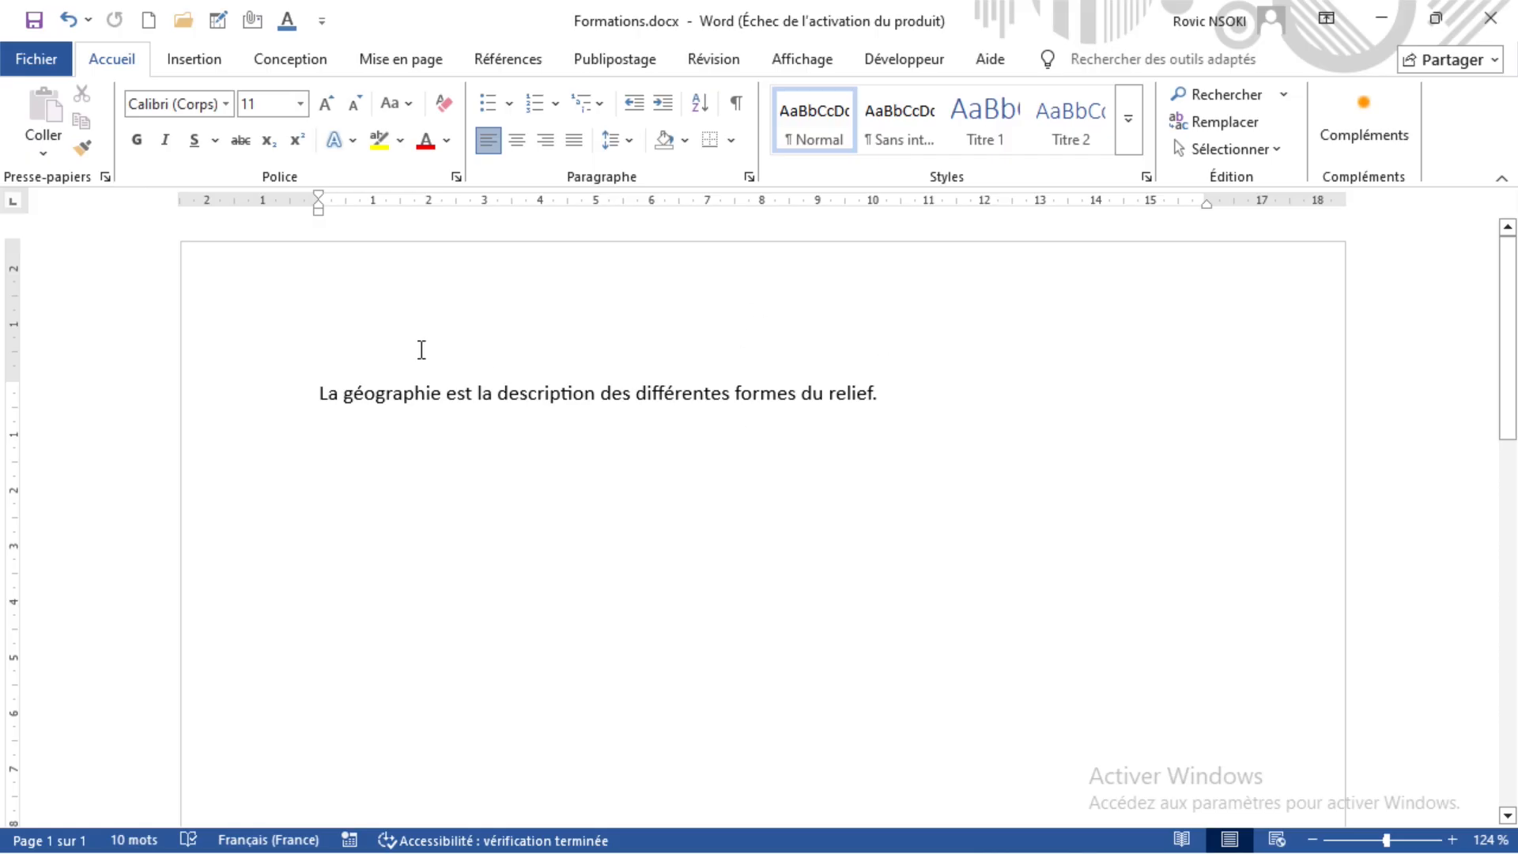
- Save the corrected sentence to Formations.docx and clear the text from the page
left_click(37, 60)
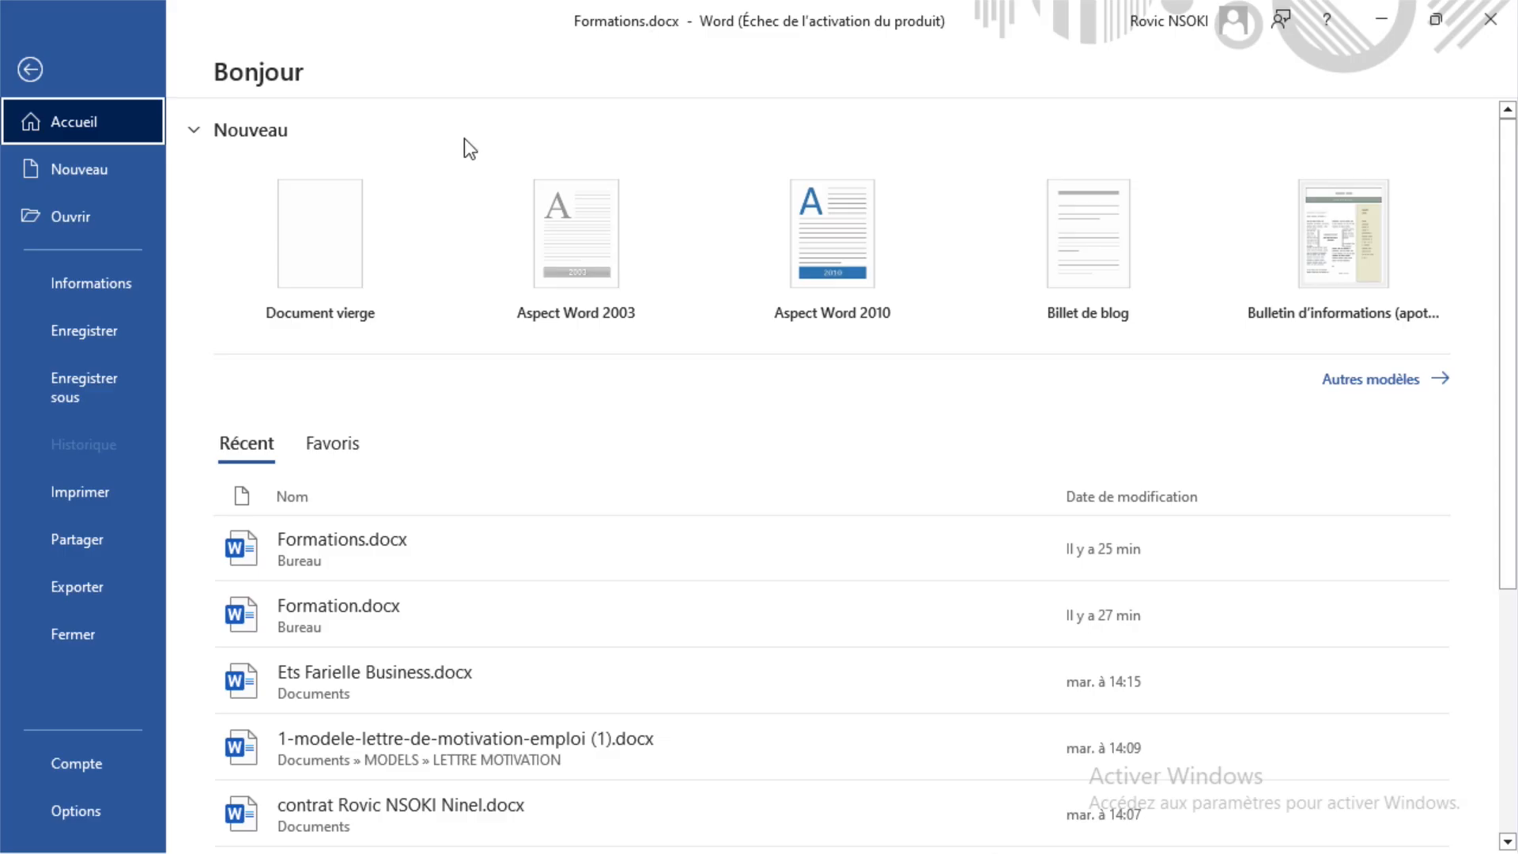
left_click(97, 335)
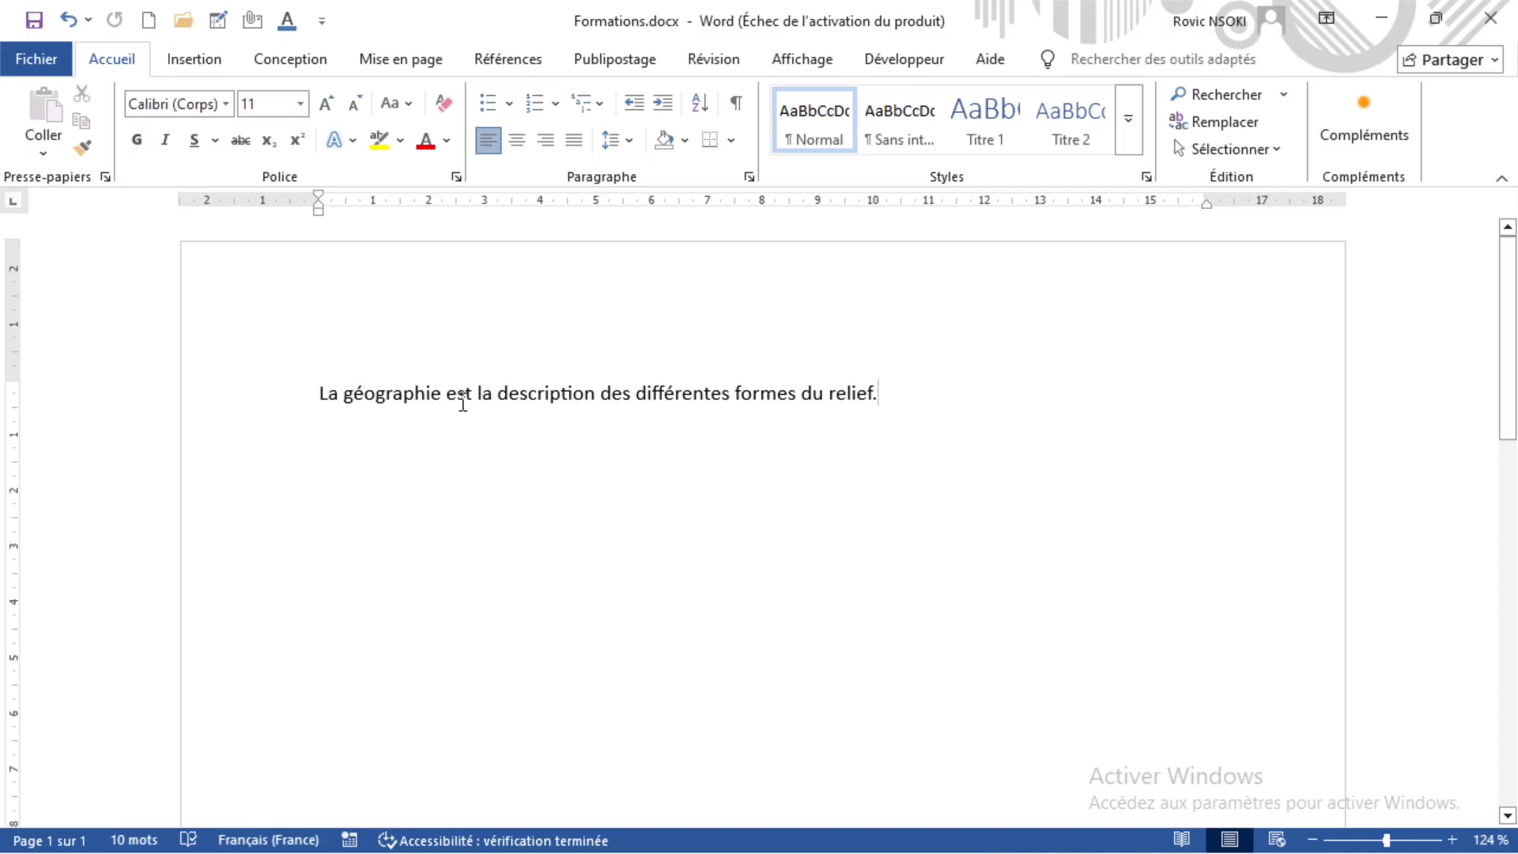
key("ctrl+z")
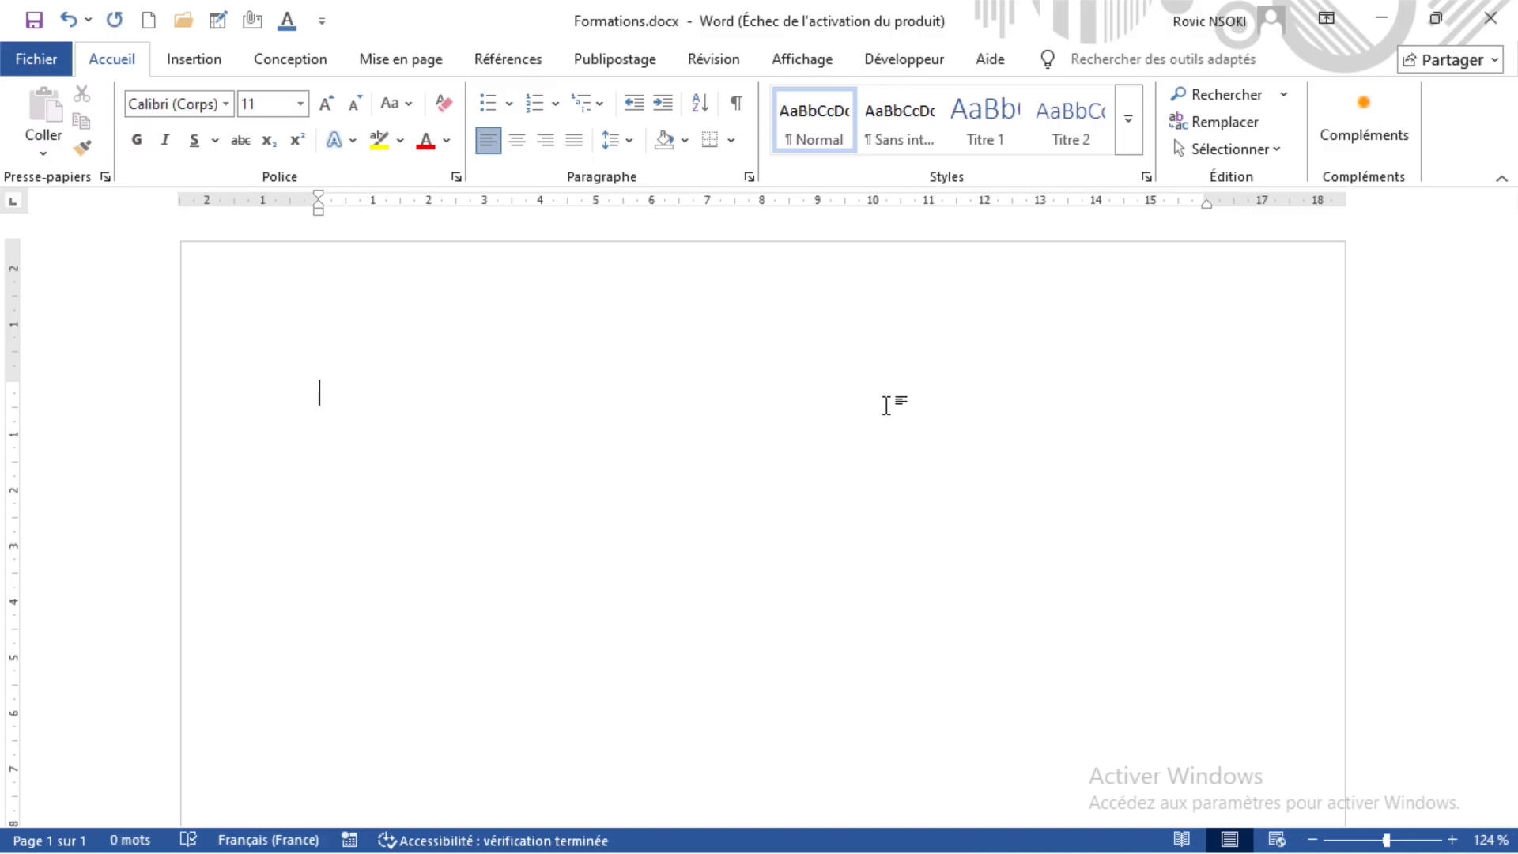